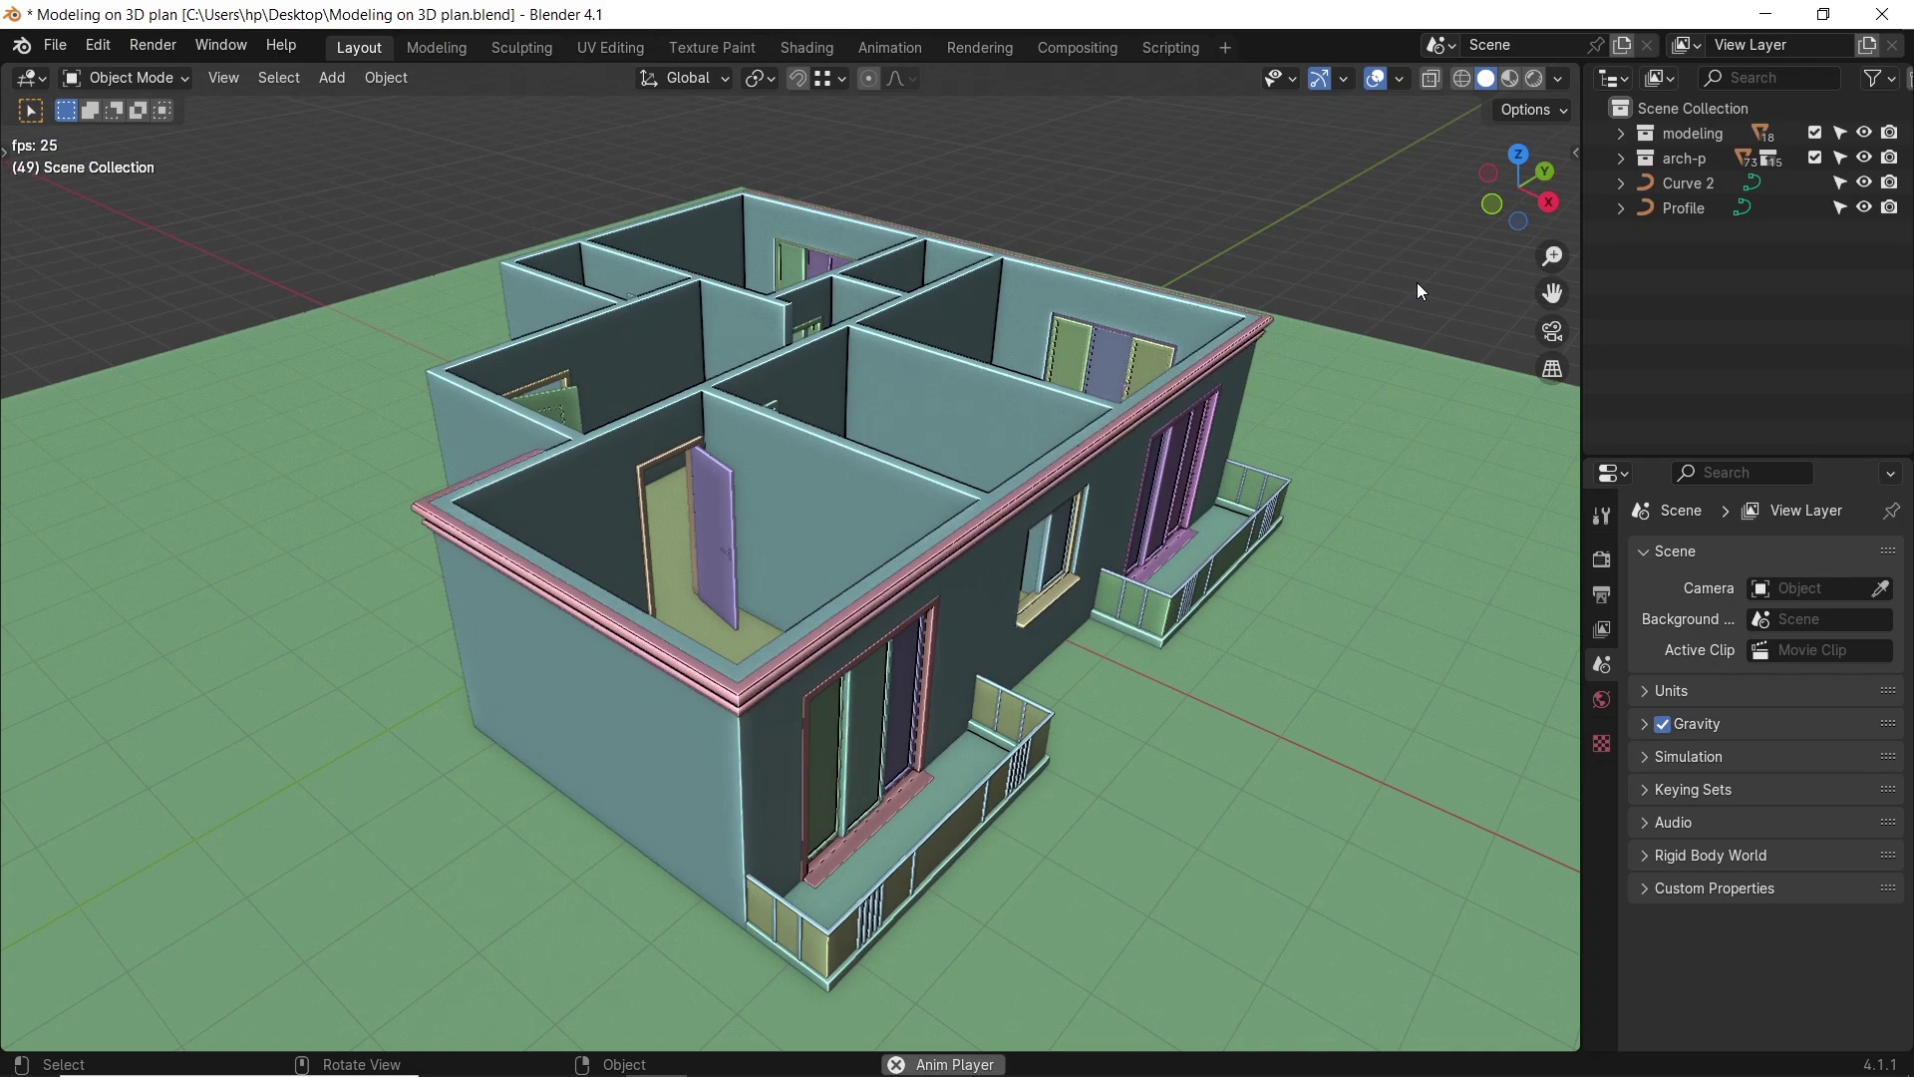
Stop the animation playback and examine the cornice around the house's exterior walls.
key("space")
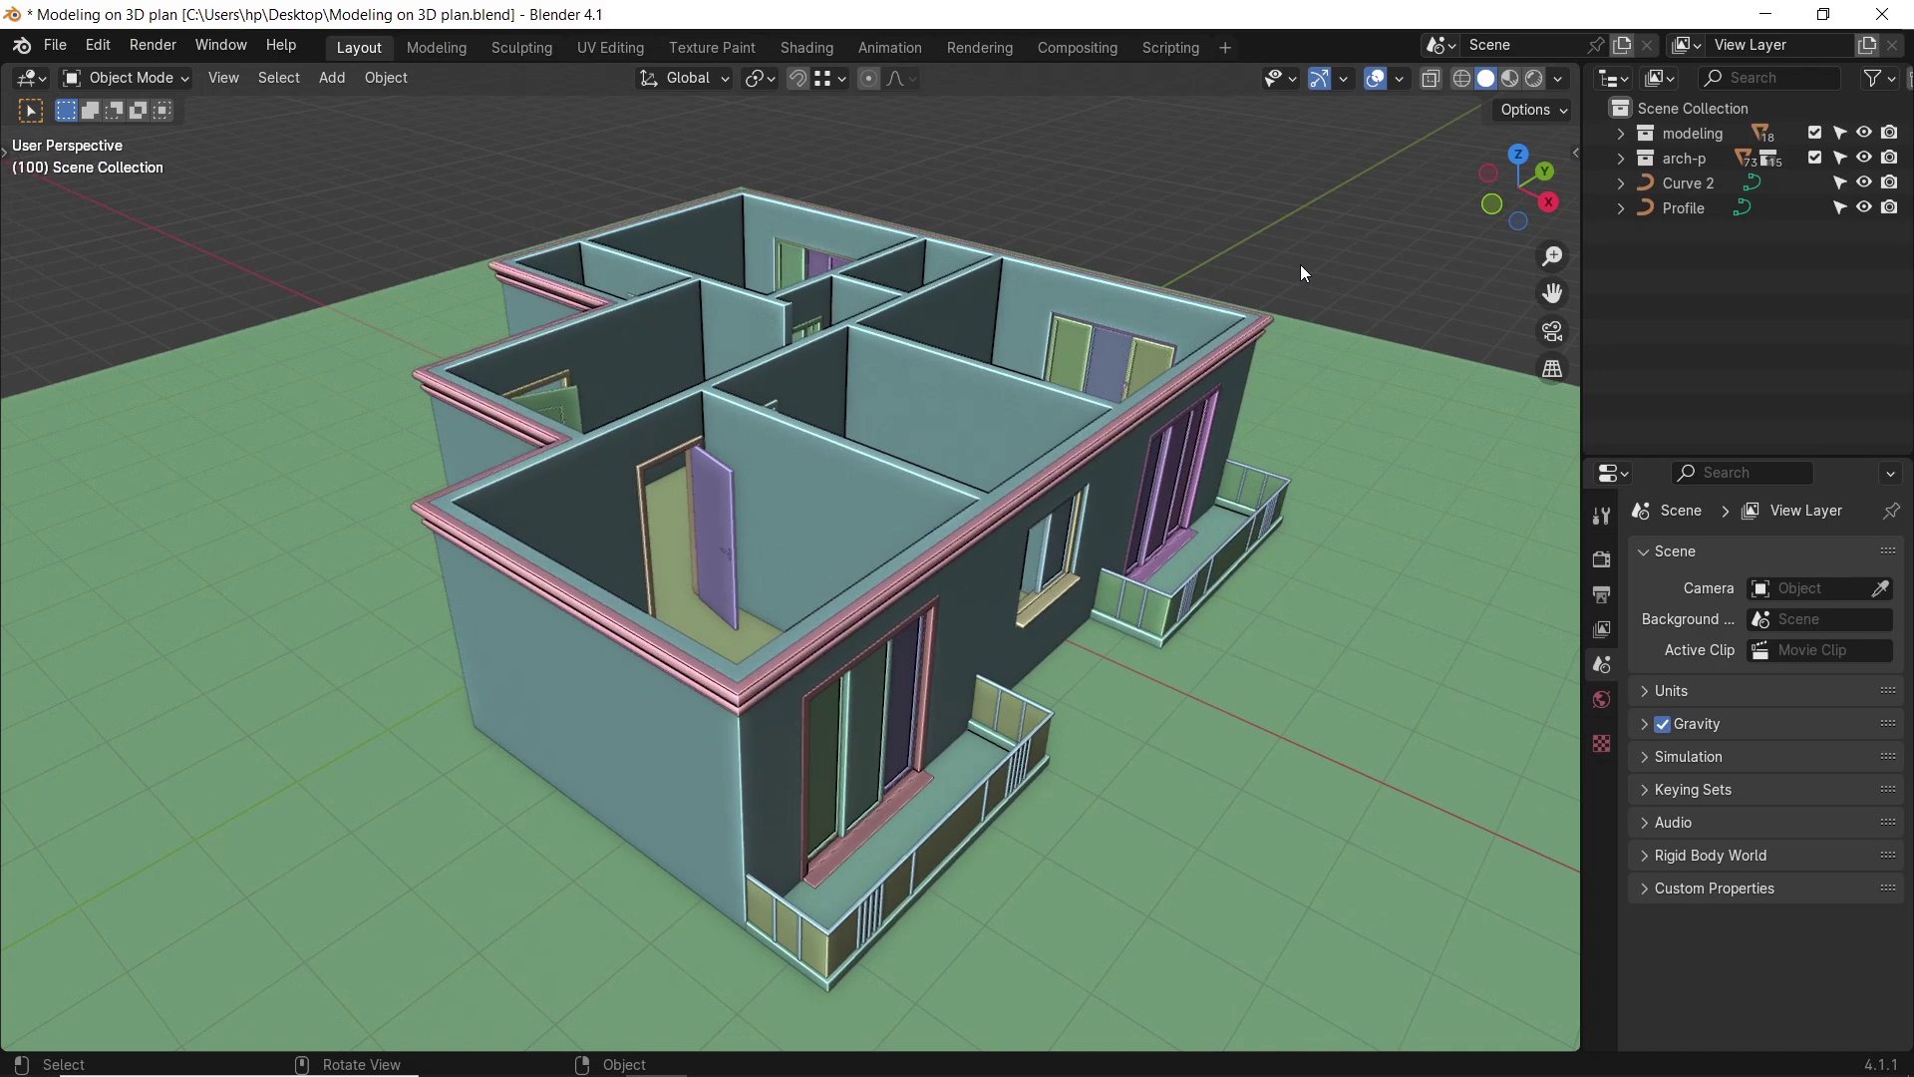
middle_click_drag(1300, 265, 1157, 464)
scroll(952, 359, "up", 5)
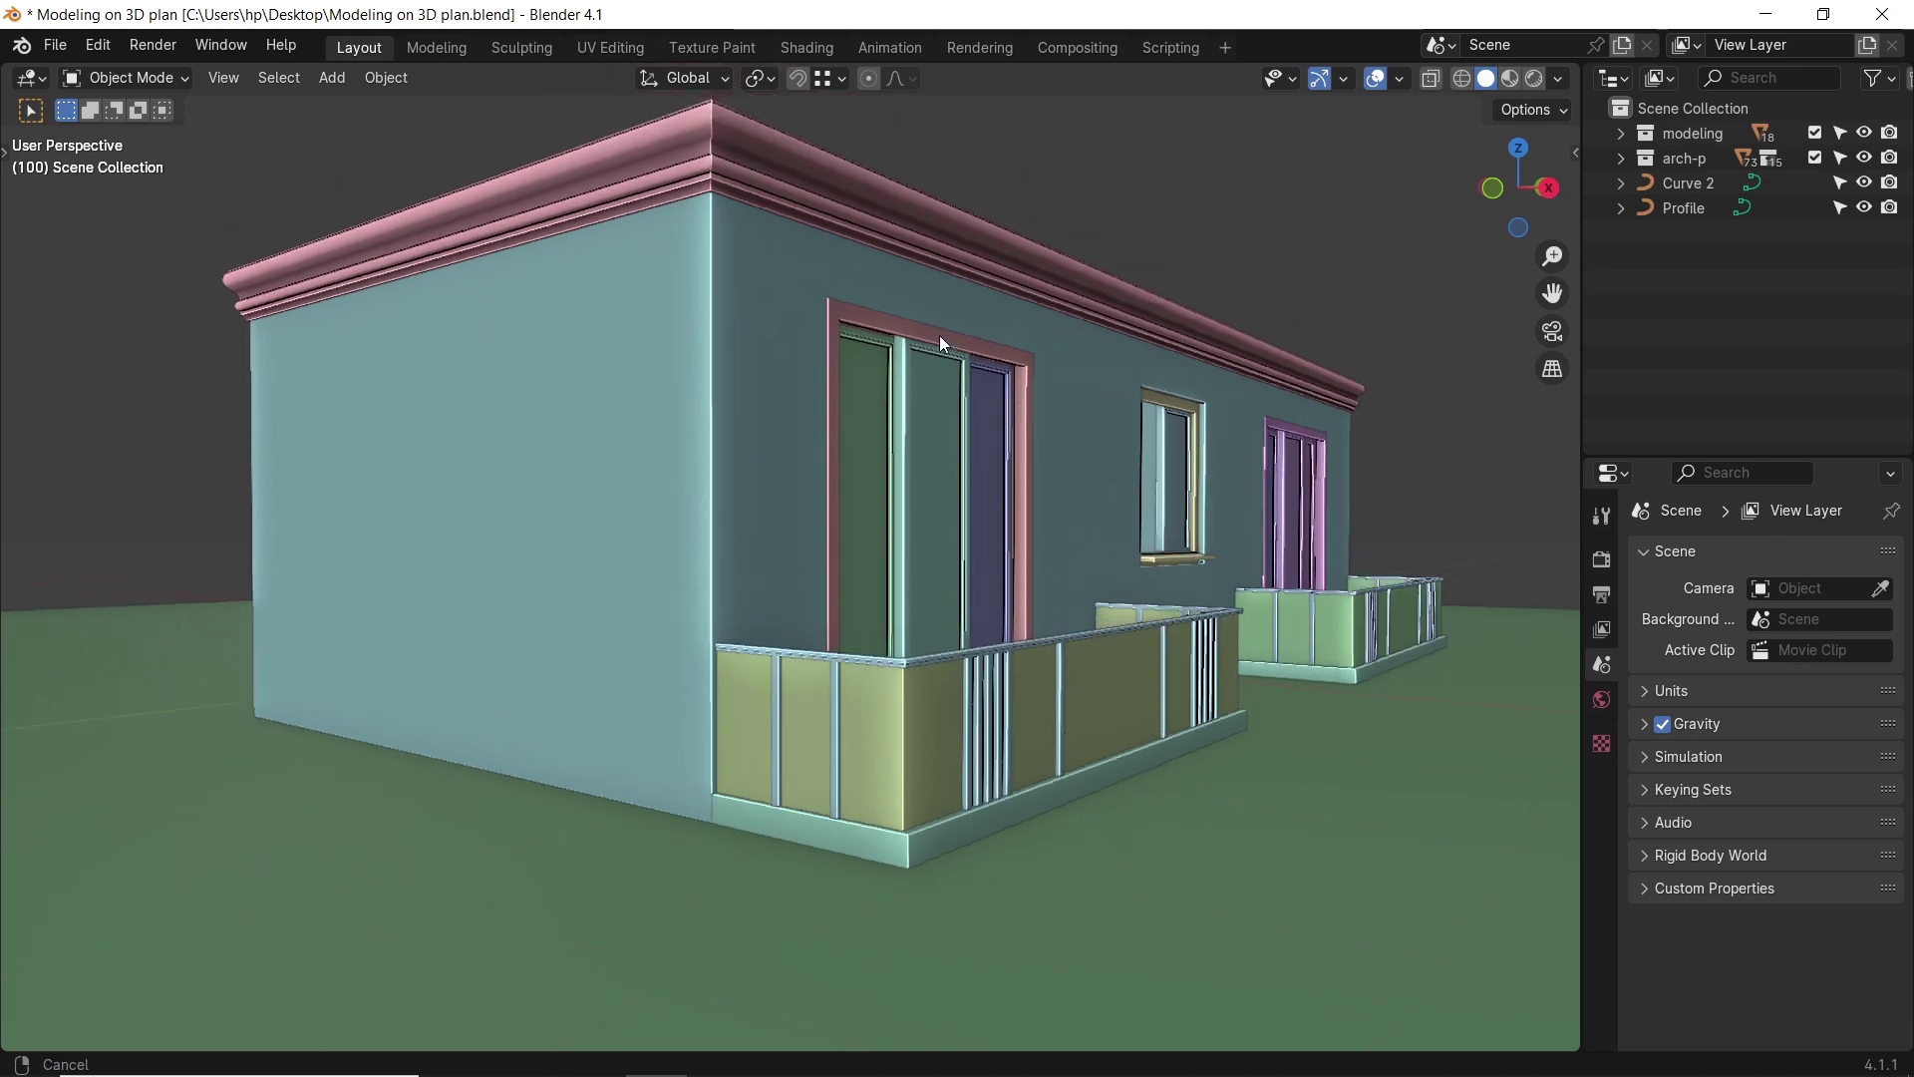
middle_click_drag(514, 419, 838, 459)
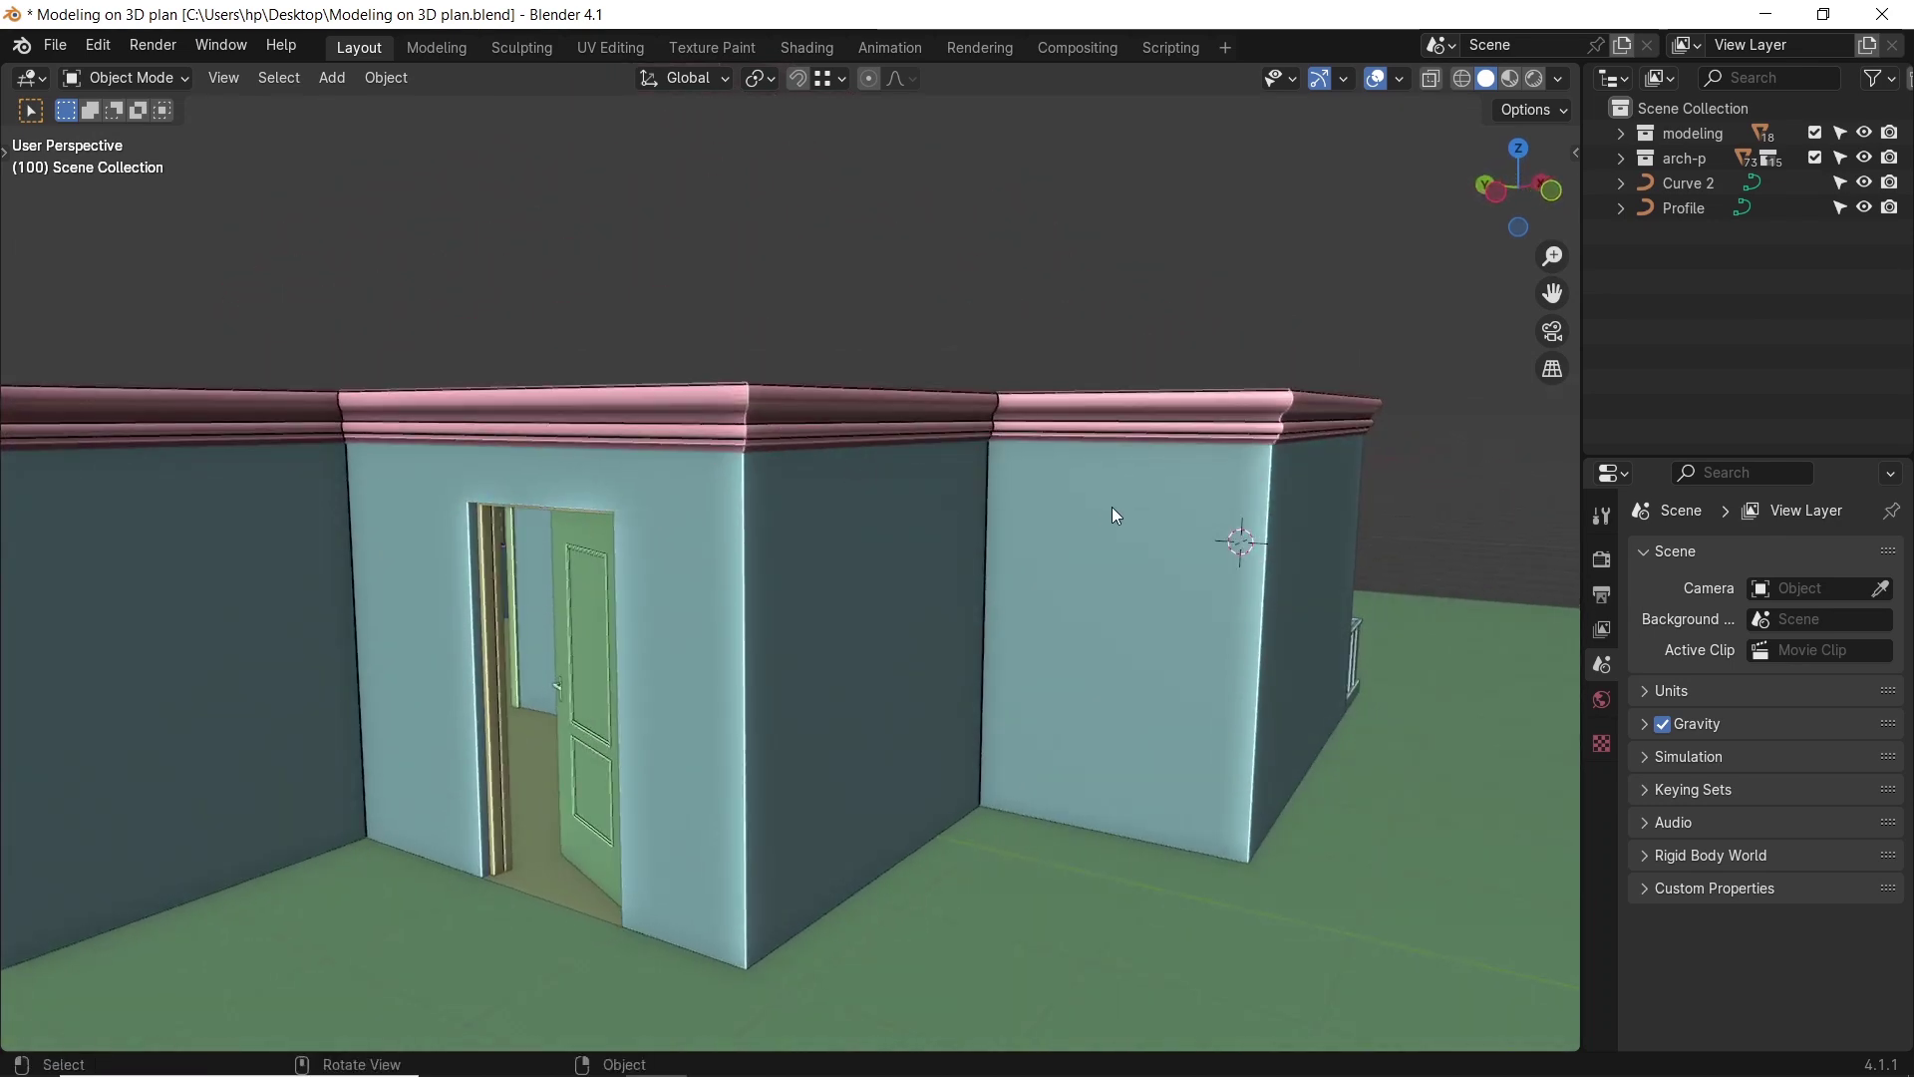
middle_click_drag(1432, 526, 1432, 525)
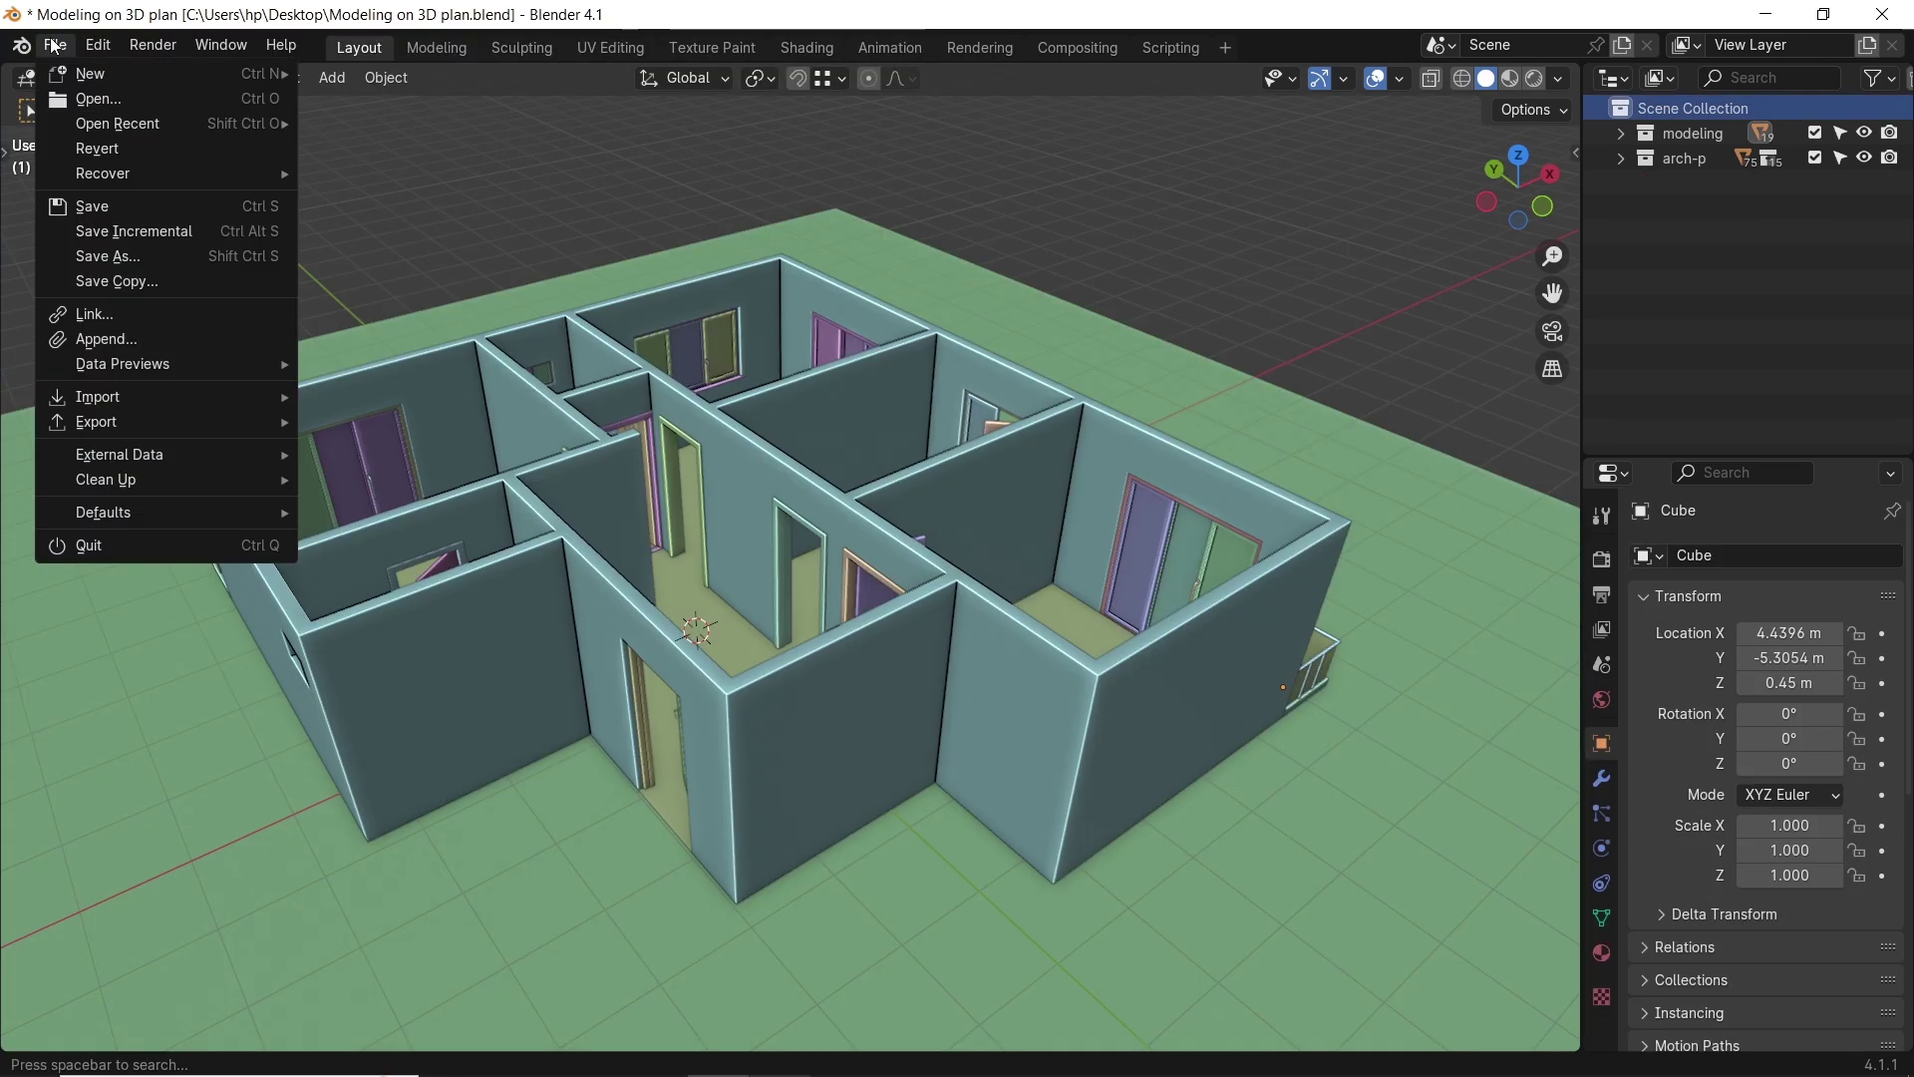
Search the add-on preferences for "dxf" to check that the Import AutoCAD DXF Format add-on is enabled.
mouse_move(170, 401)
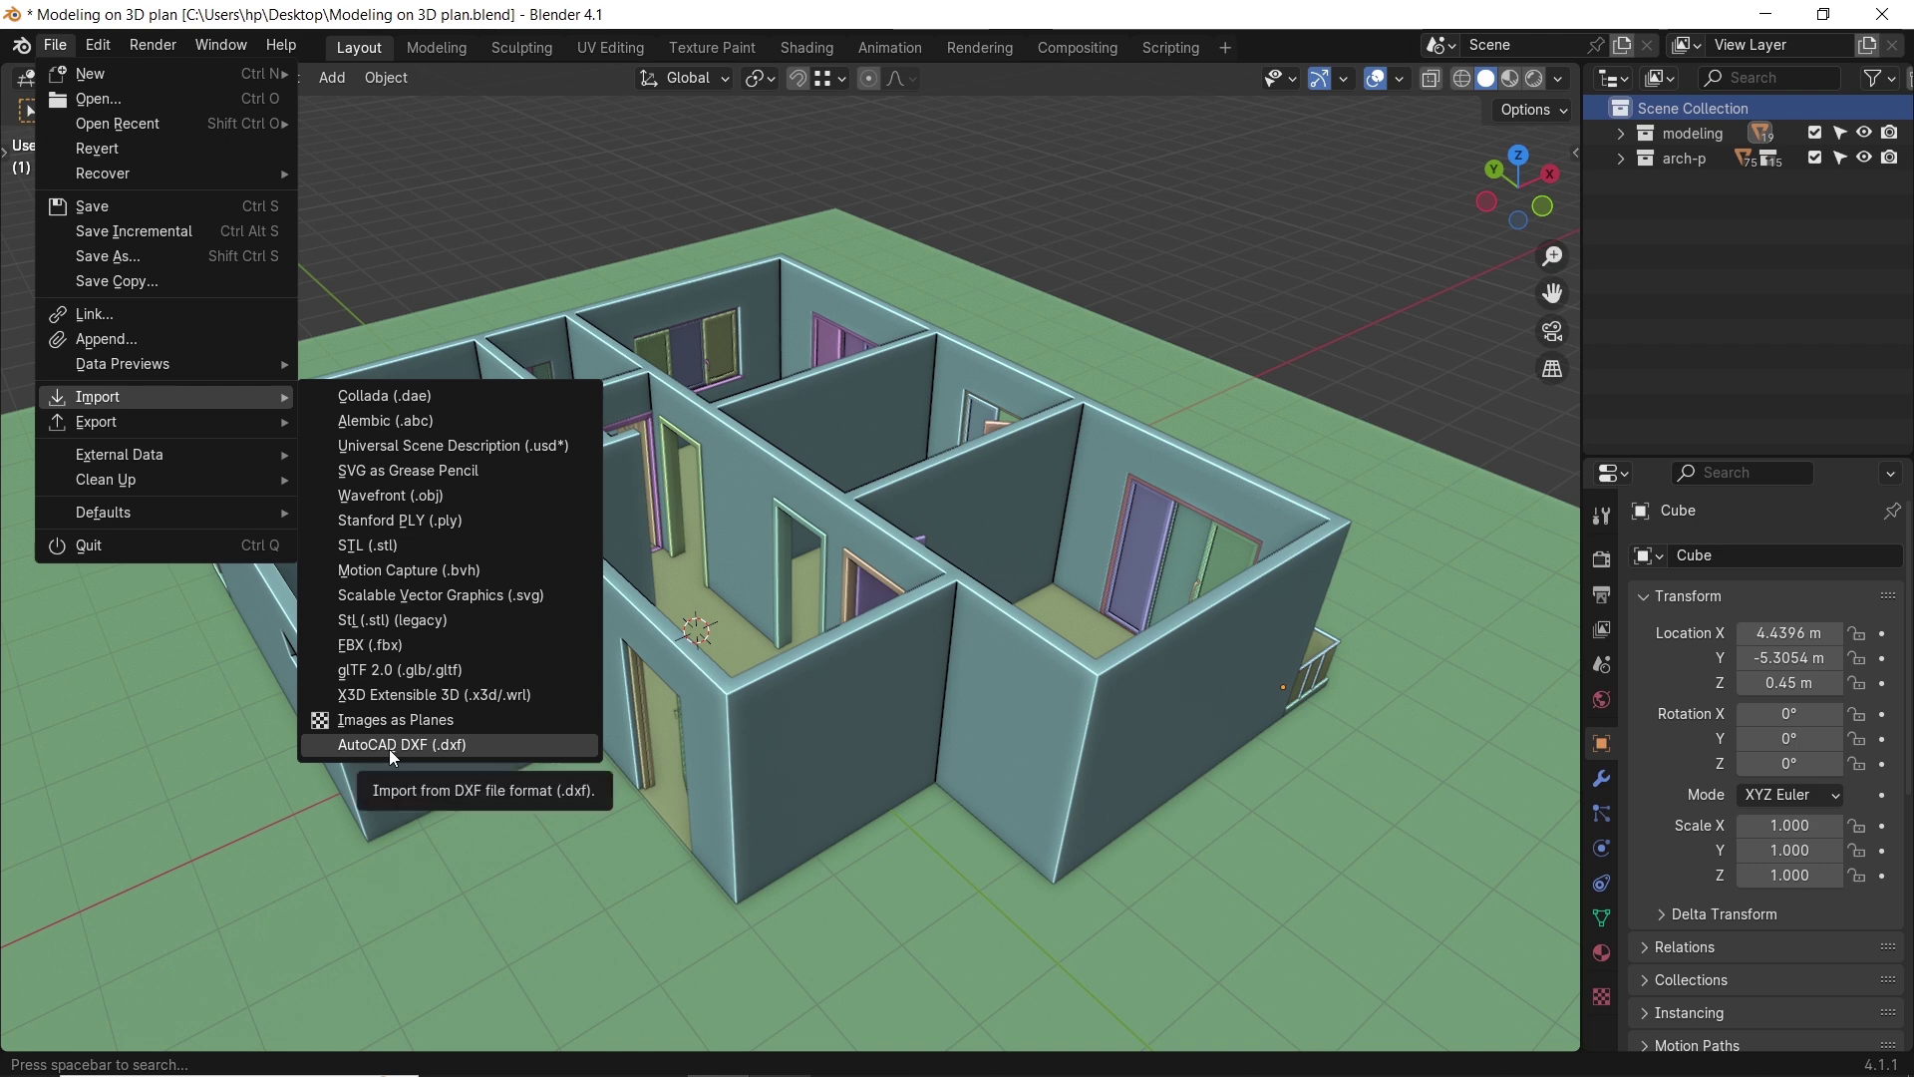
mouse_move(93, 49)
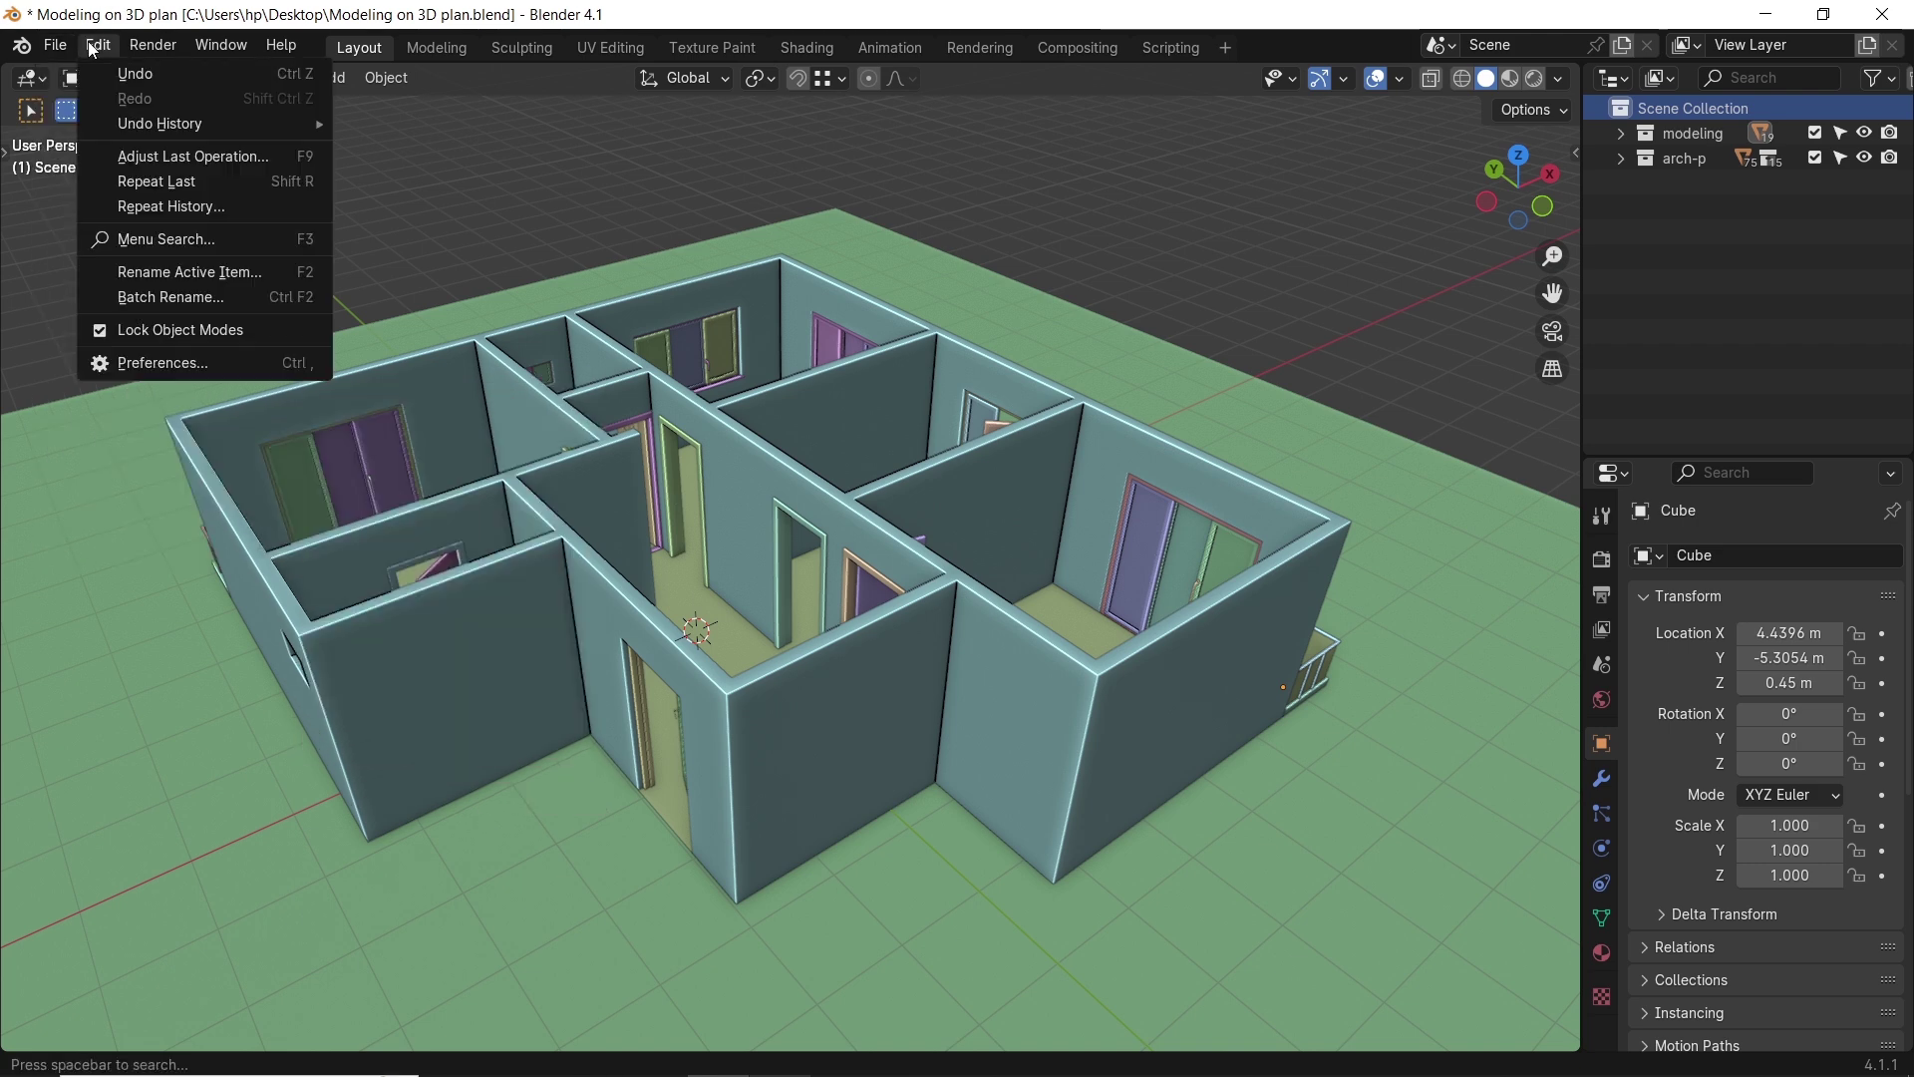
left_click(177, 361)
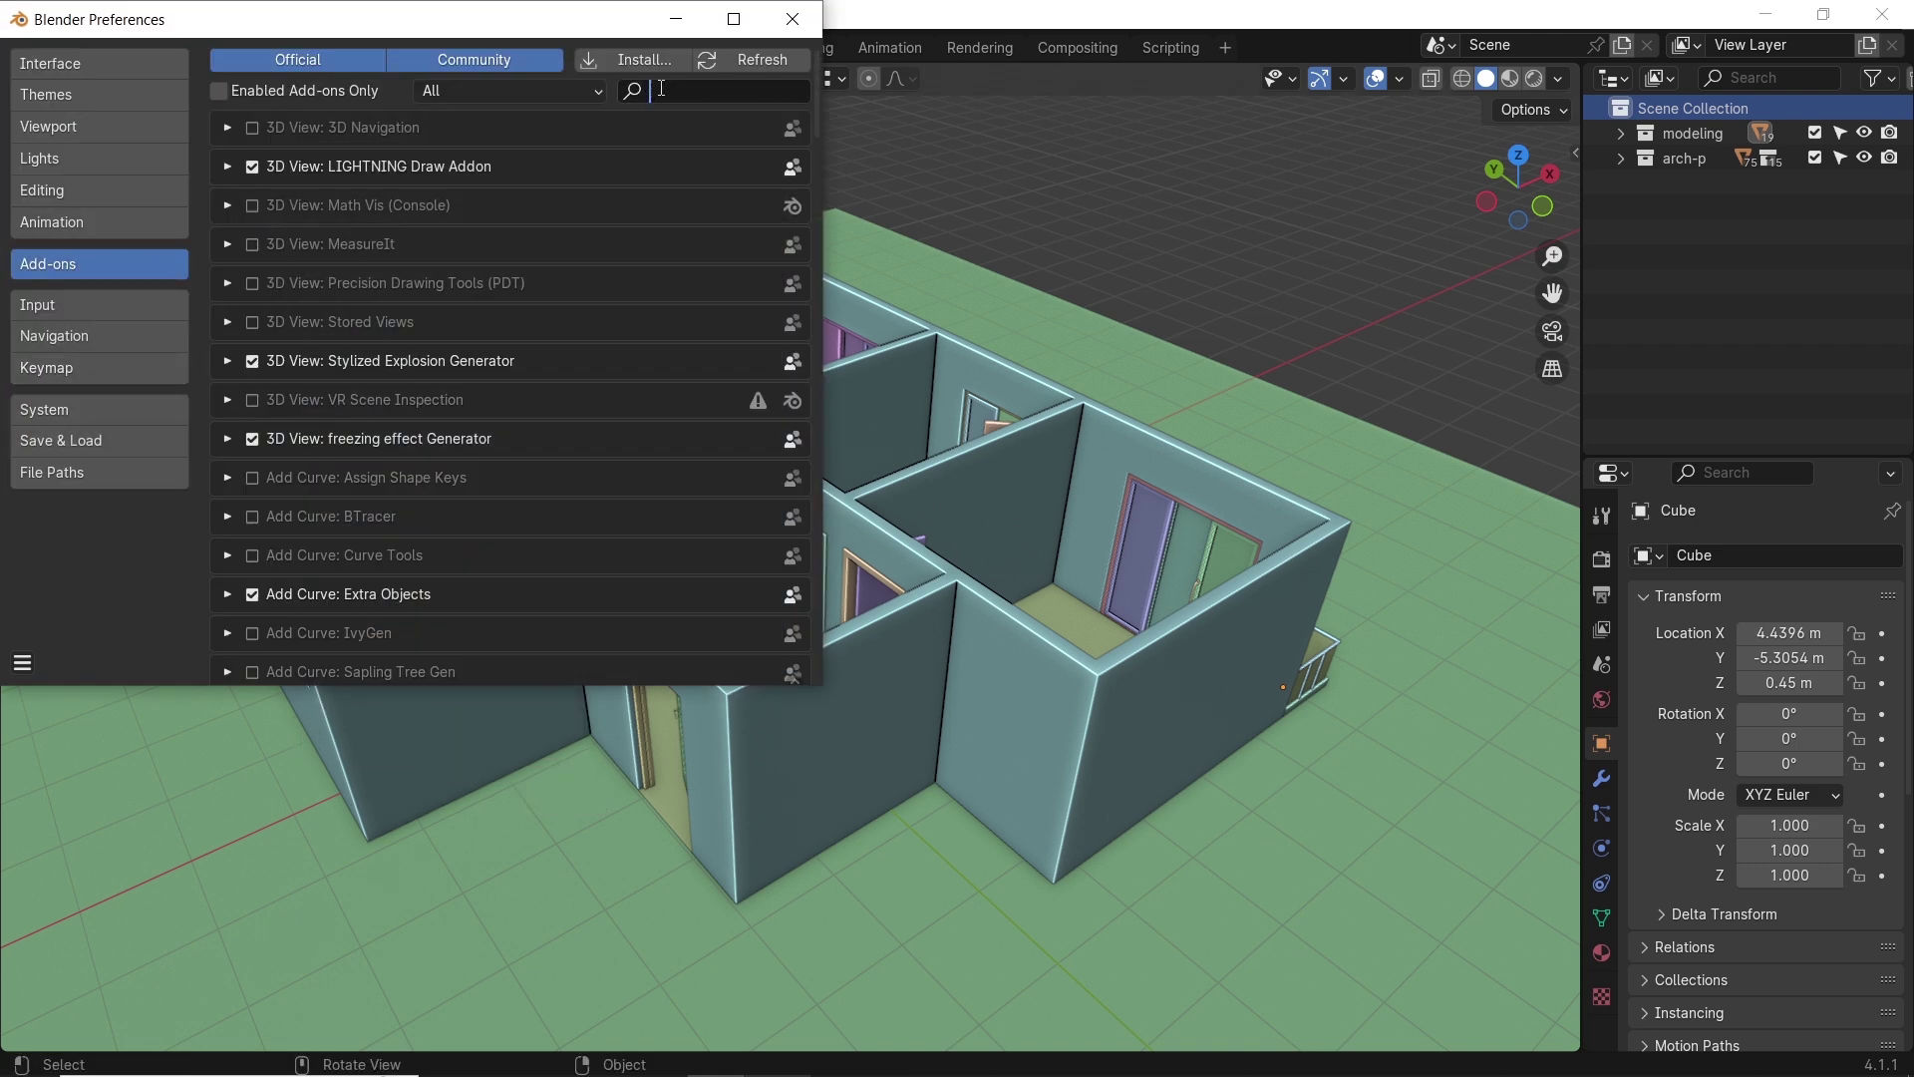
left_click(662, 87)
type("dxf")
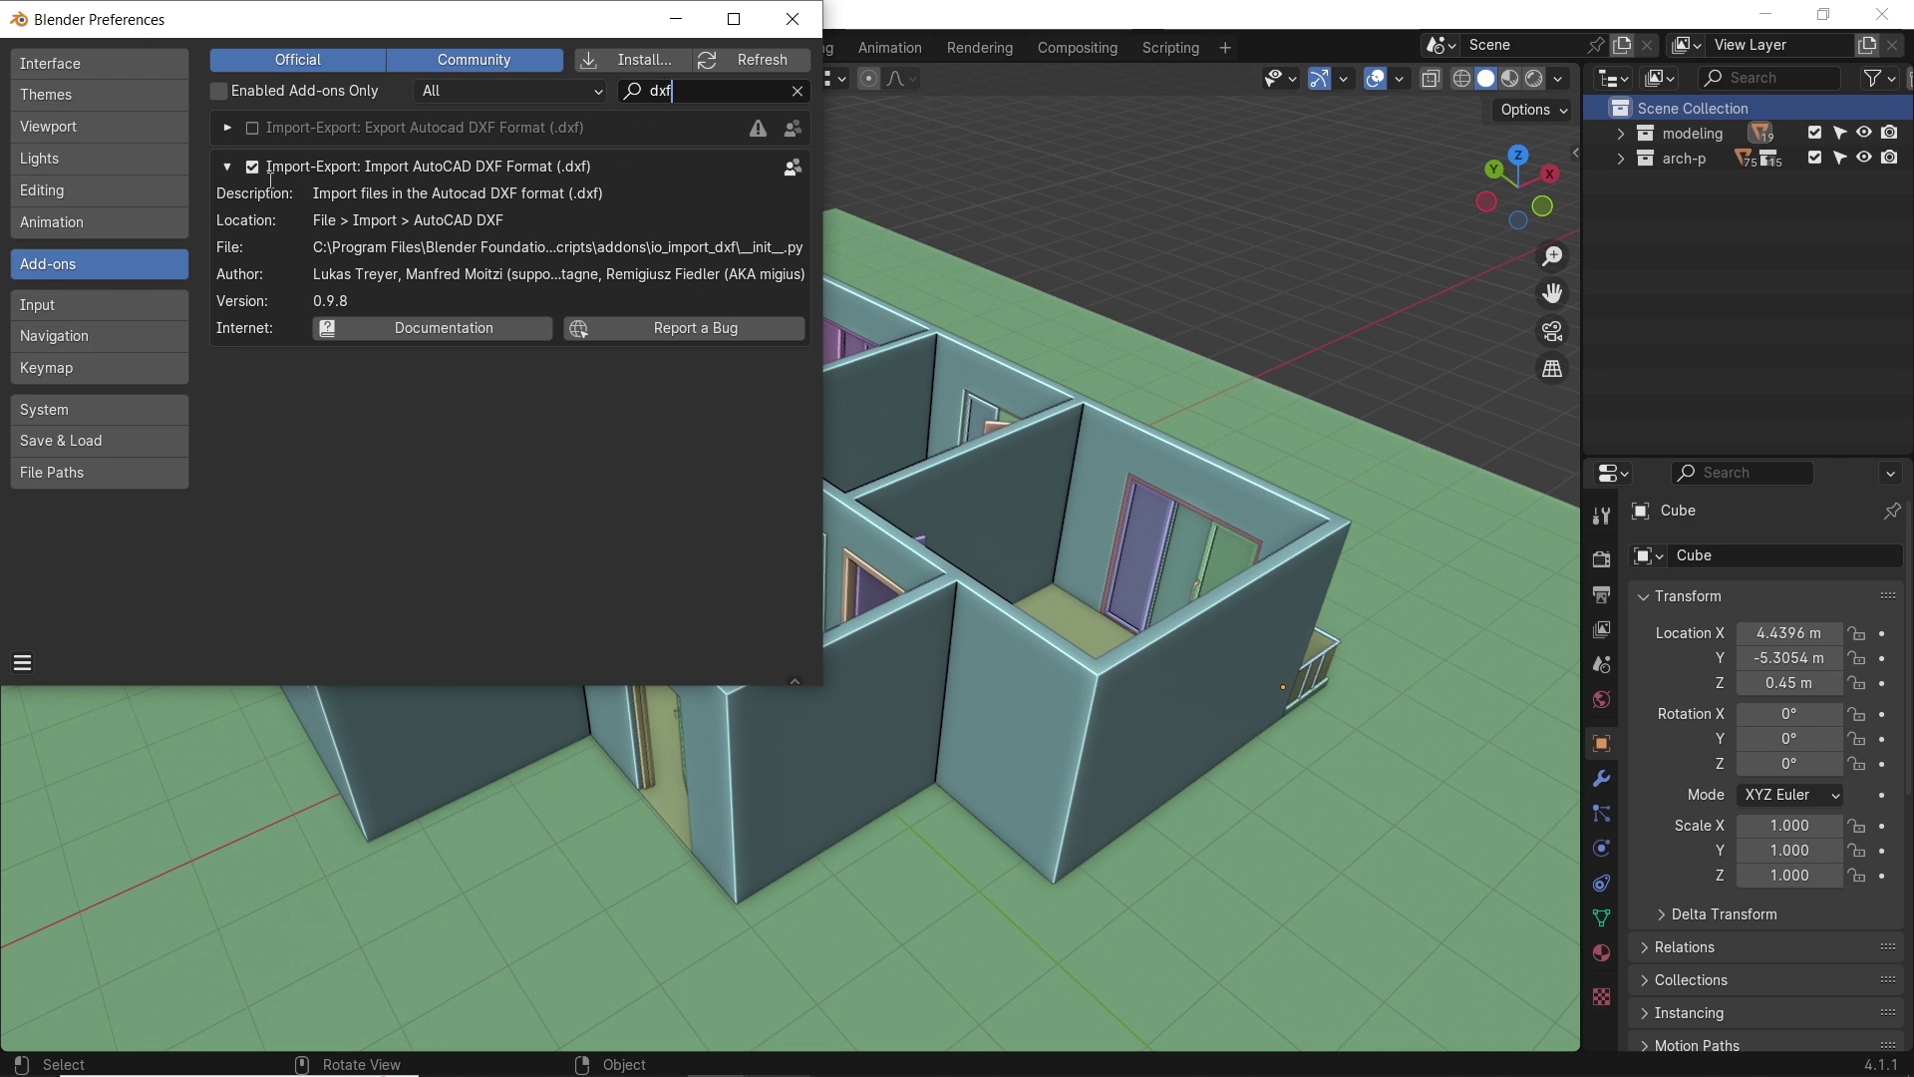
Import WOCM003.dxf from the Desktop folder as an AutoCAD DXF file.
left_click(55, 45)
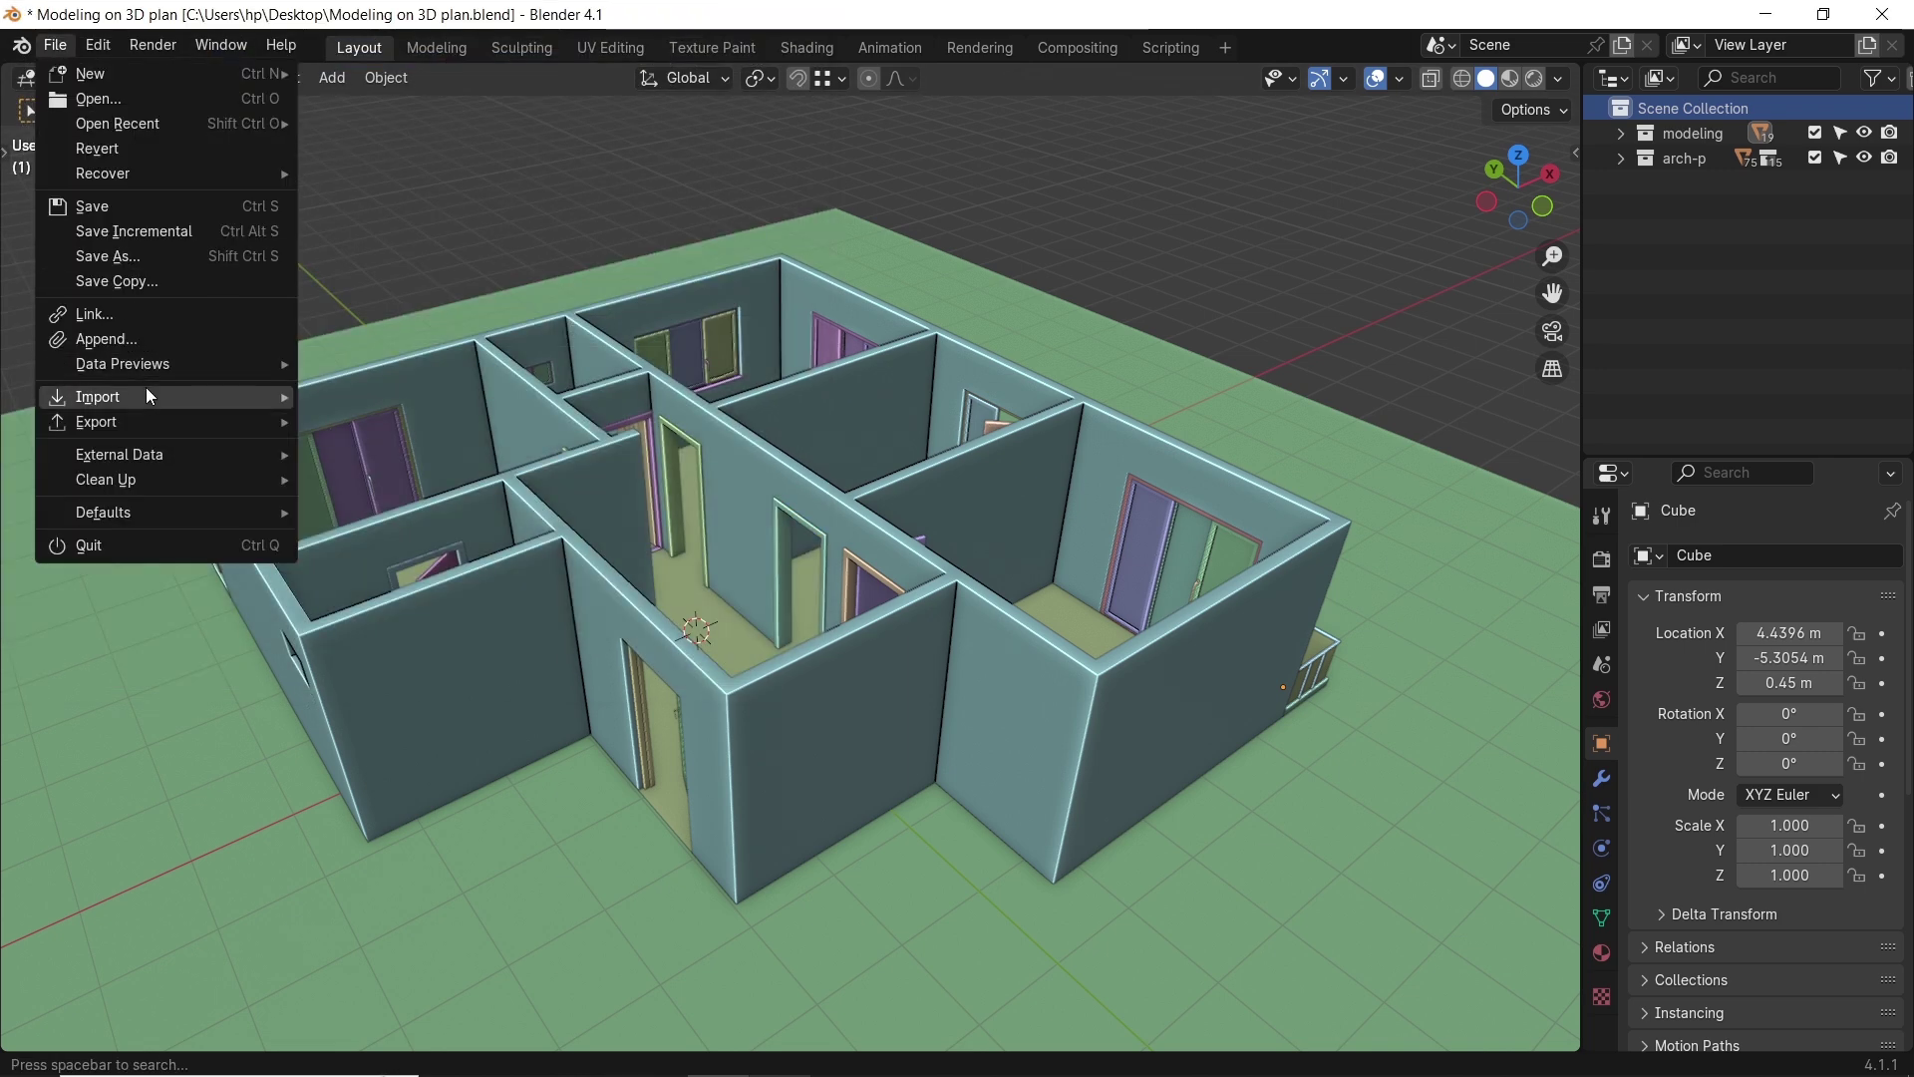
mouse_move(146, 395)
left_click(432, 748)
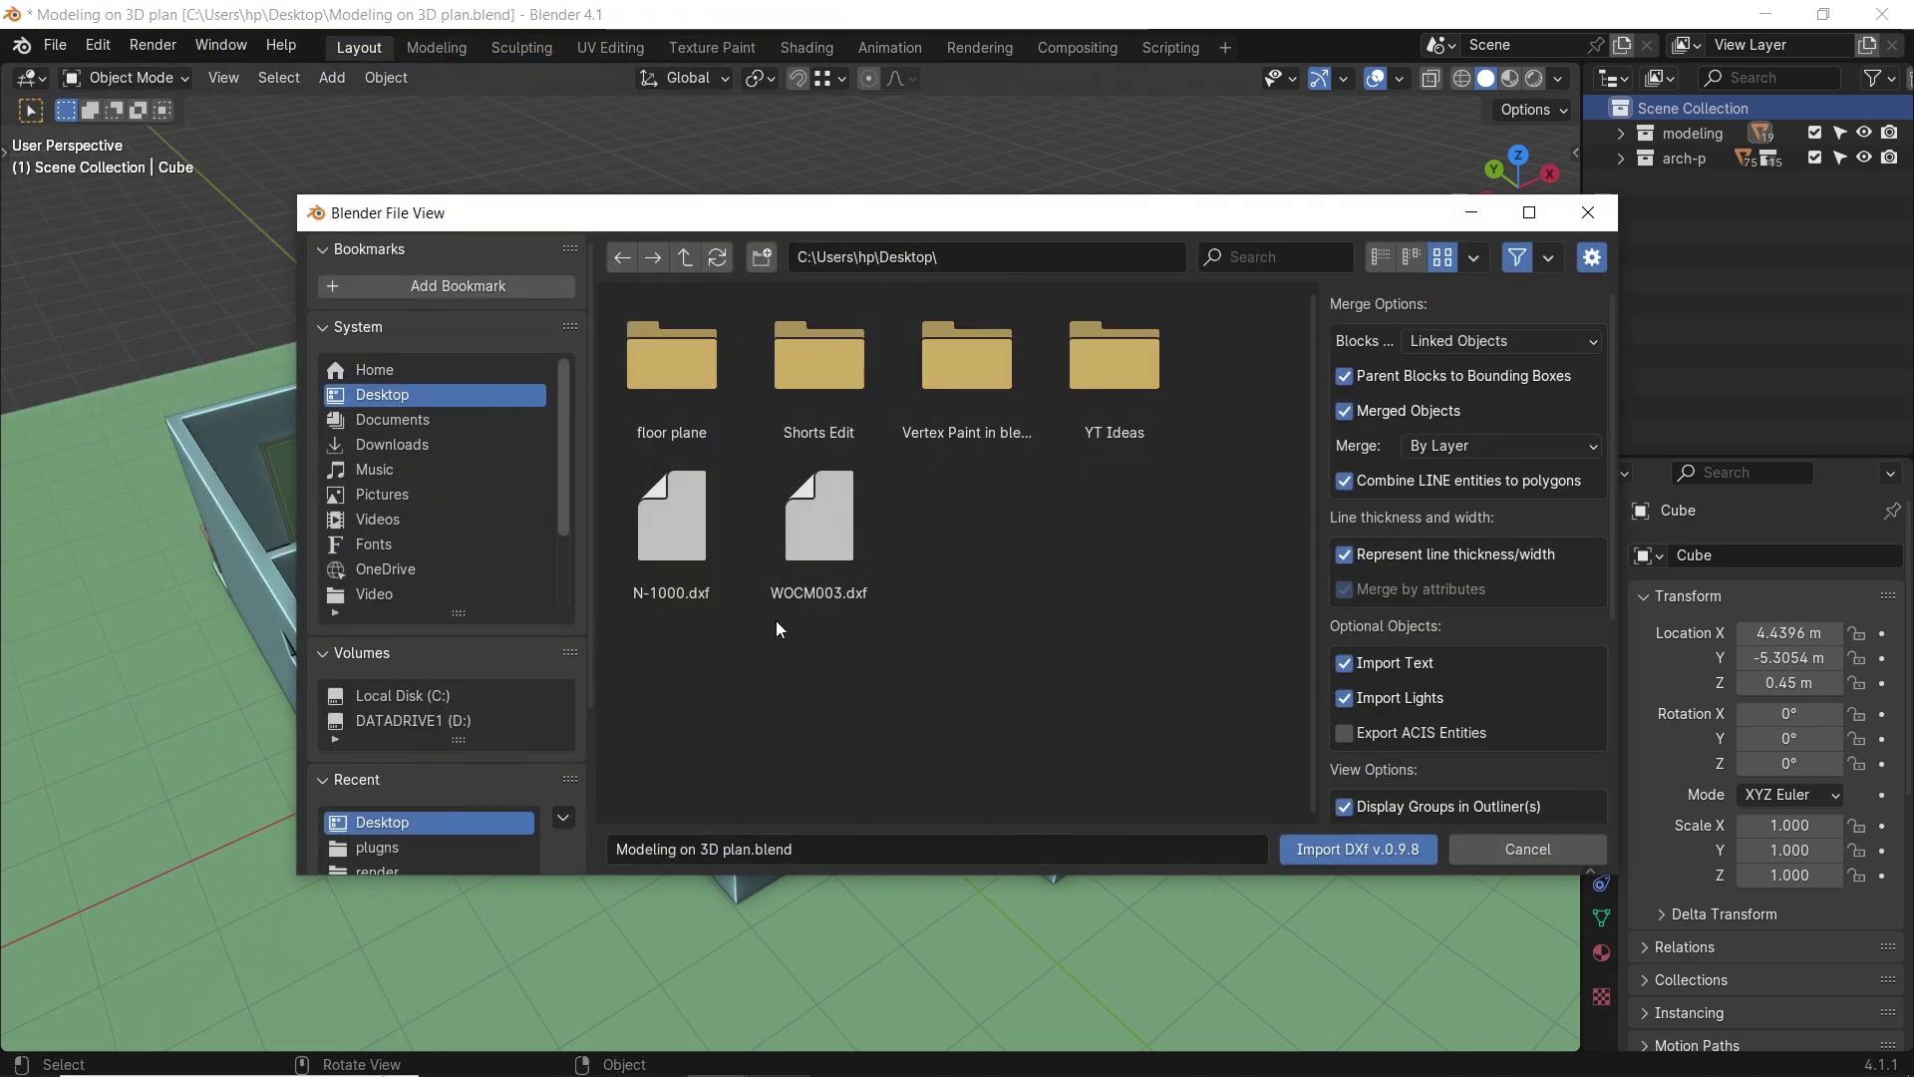
left_click(826, 586)
left_click(1321, 848)
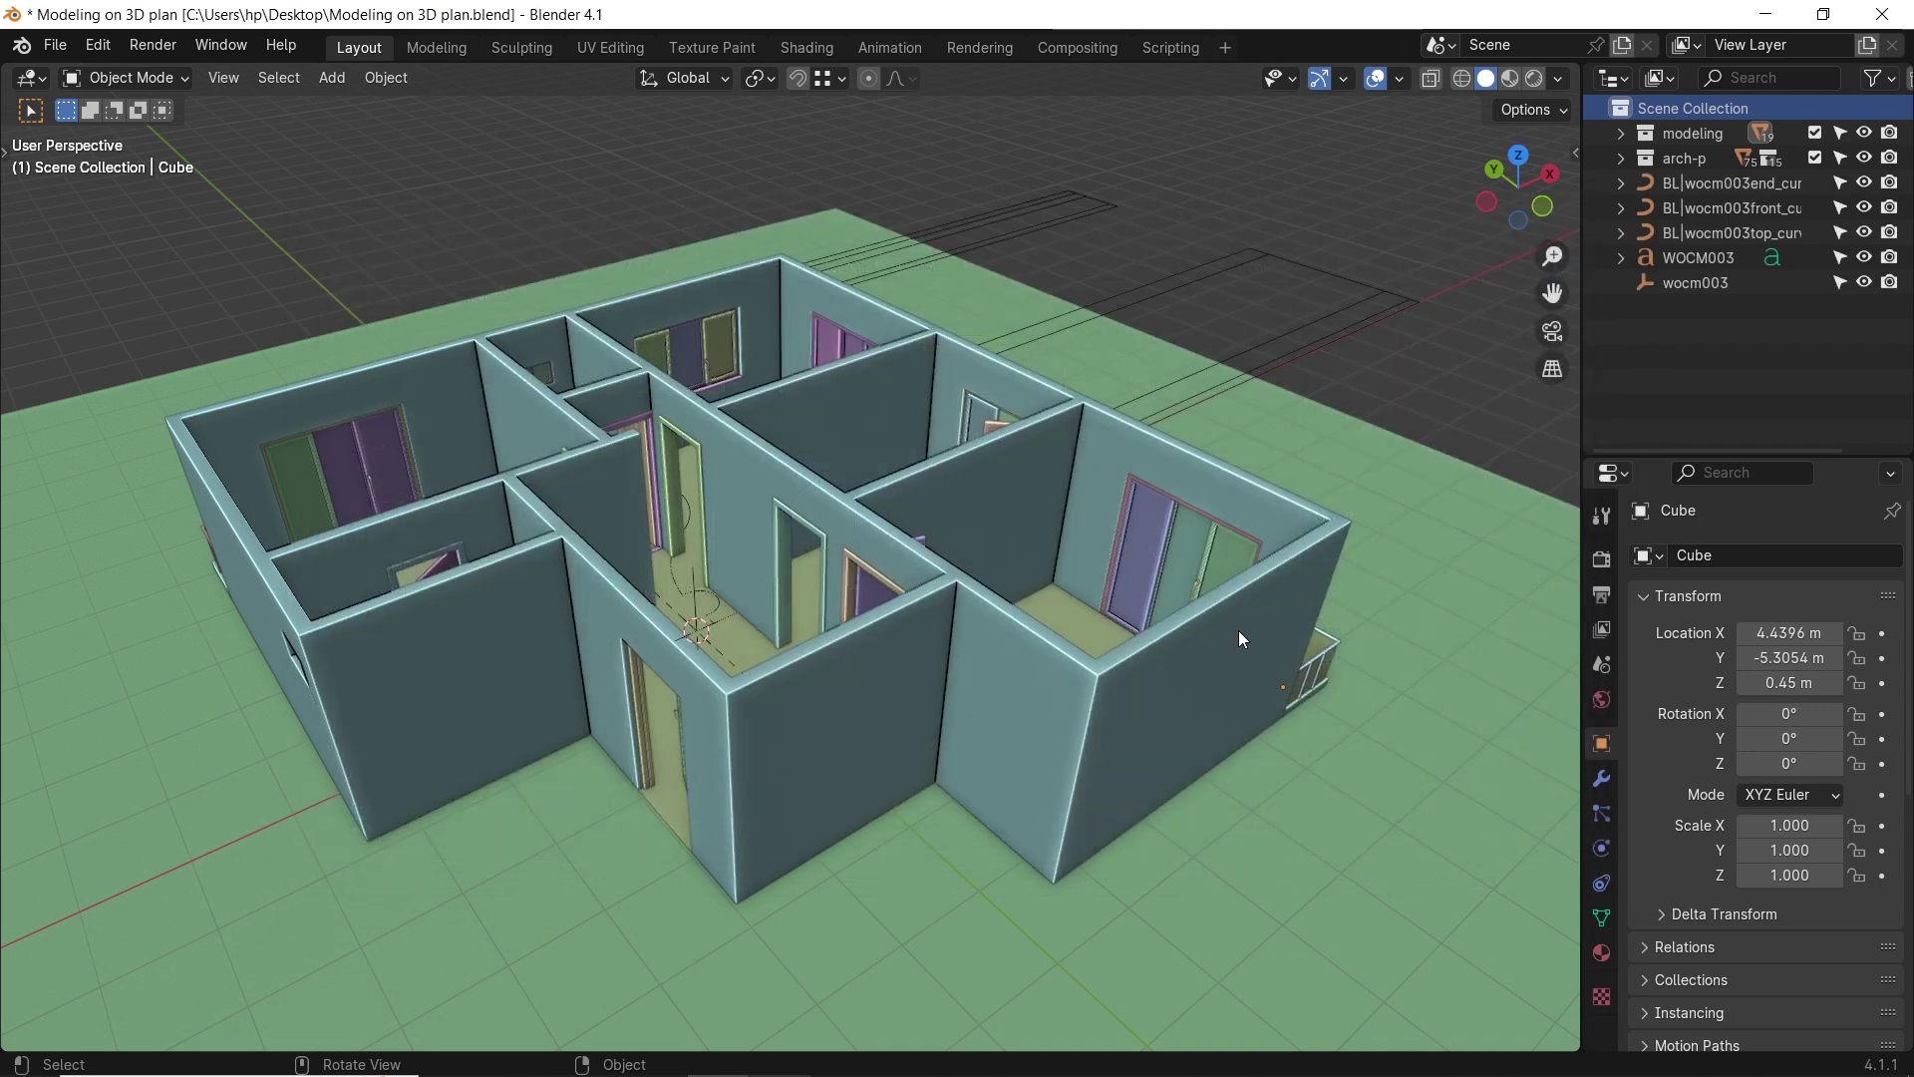
In top view, move all the imported wocm003 objects about 14.6 m along X, clear of the house.
left_click(1695, 284)
left_click(1720, 187, "shift")
key("KP_7")
scroll(1097, 344, "down", 8)
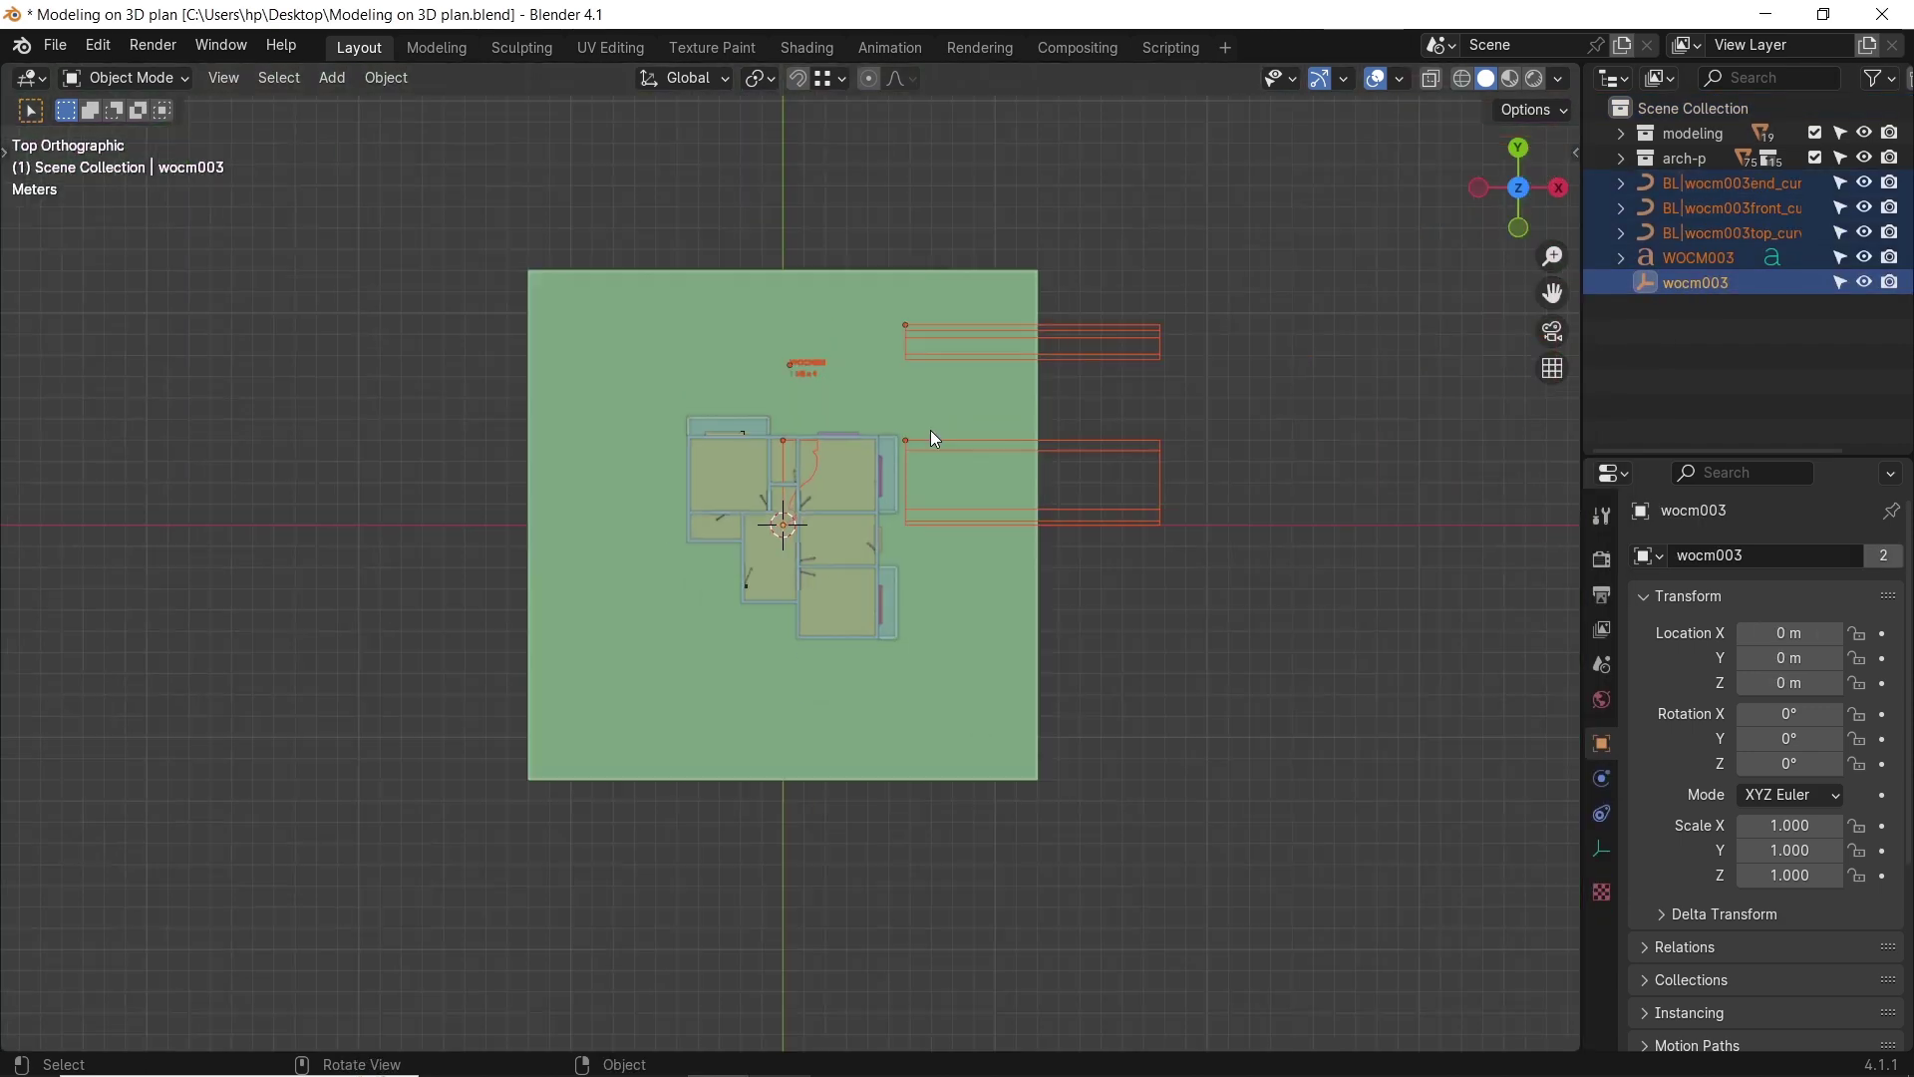
key("g")
left_click(1242, 437)
Delete the imported front and top curves, the WOCM003 text and the empty, keeping only the end profile curve.
middle_click_drag(1197, 581, 913, 575, "shift")
scroll(914, 574, "up", 3)
left_click_drag(909, 396, 853, 420)
left_click_drag(1172, 134, 893, 436)
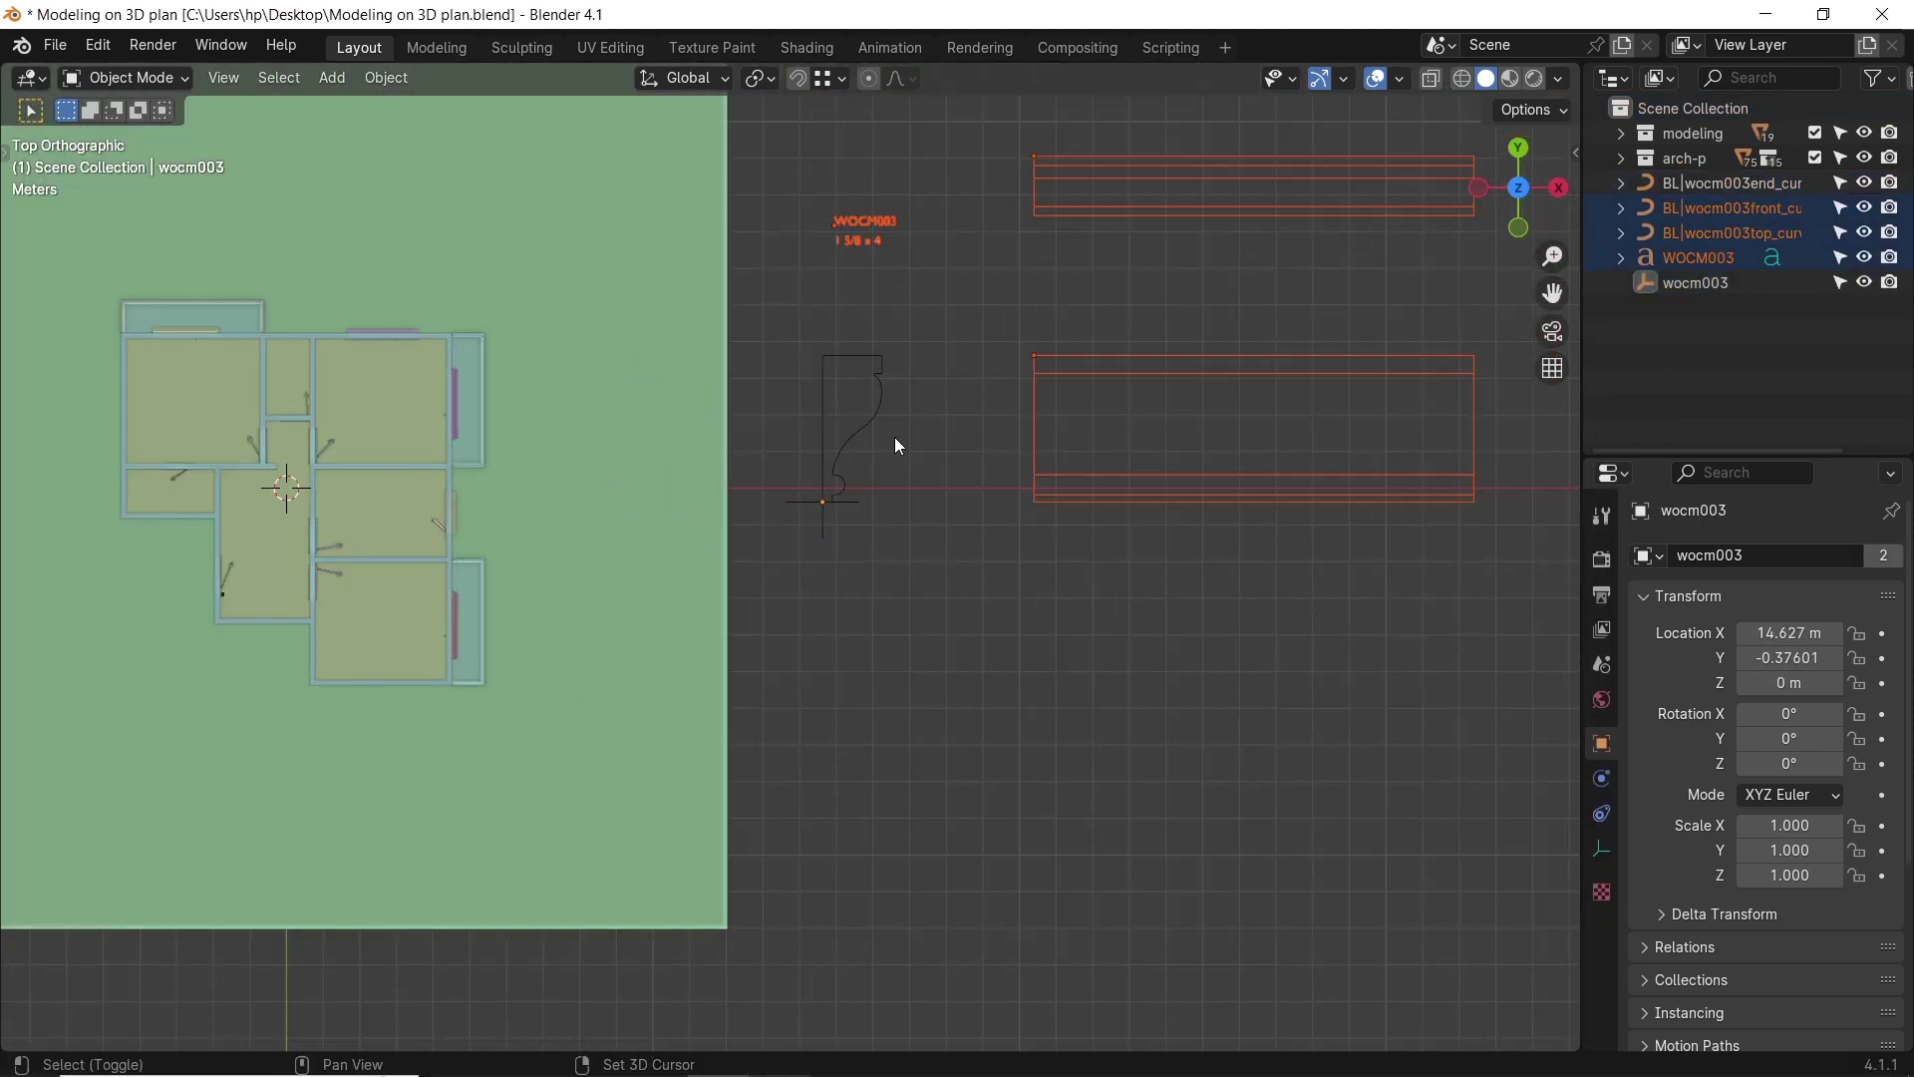
left_click(825, 501, "shift")
key("Delete")
Frame the remaining end profile curve and scale it down slightly.
key("a")
key("KP_Decimal")
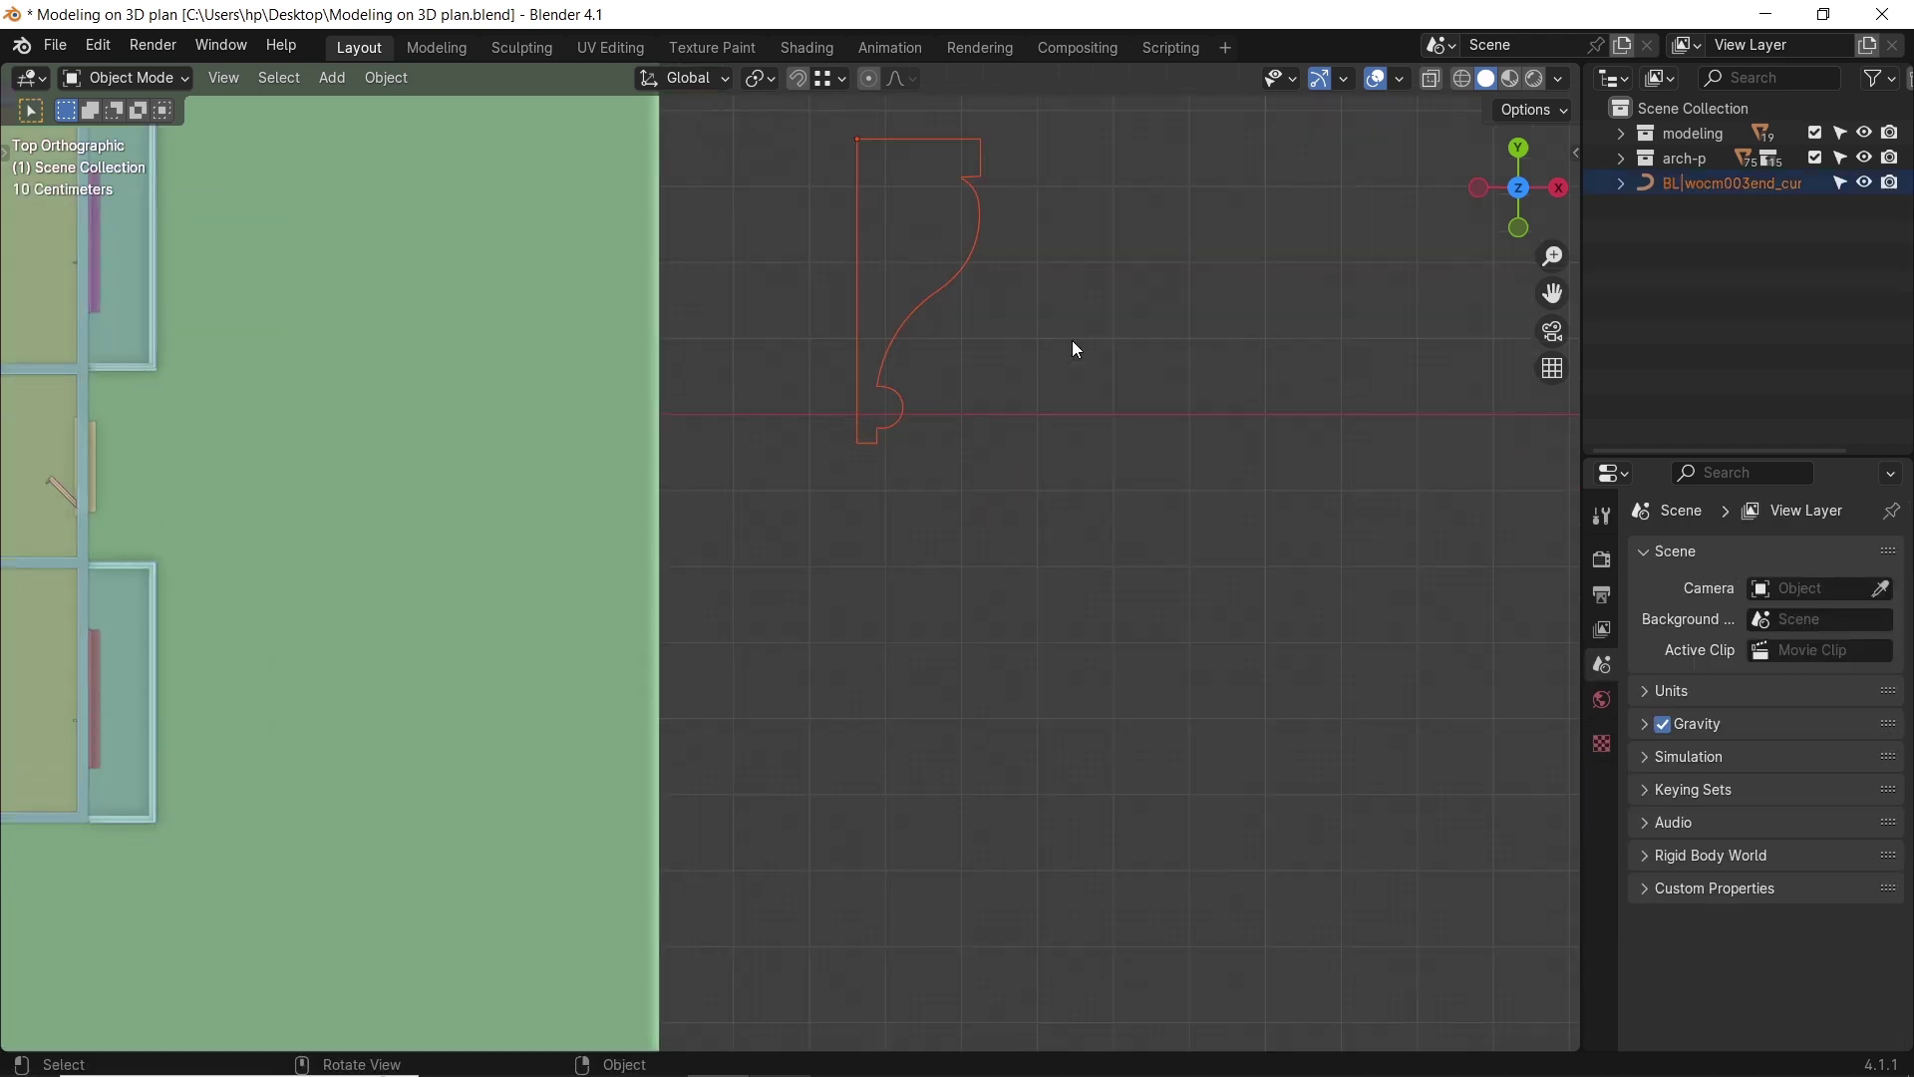
key("s")
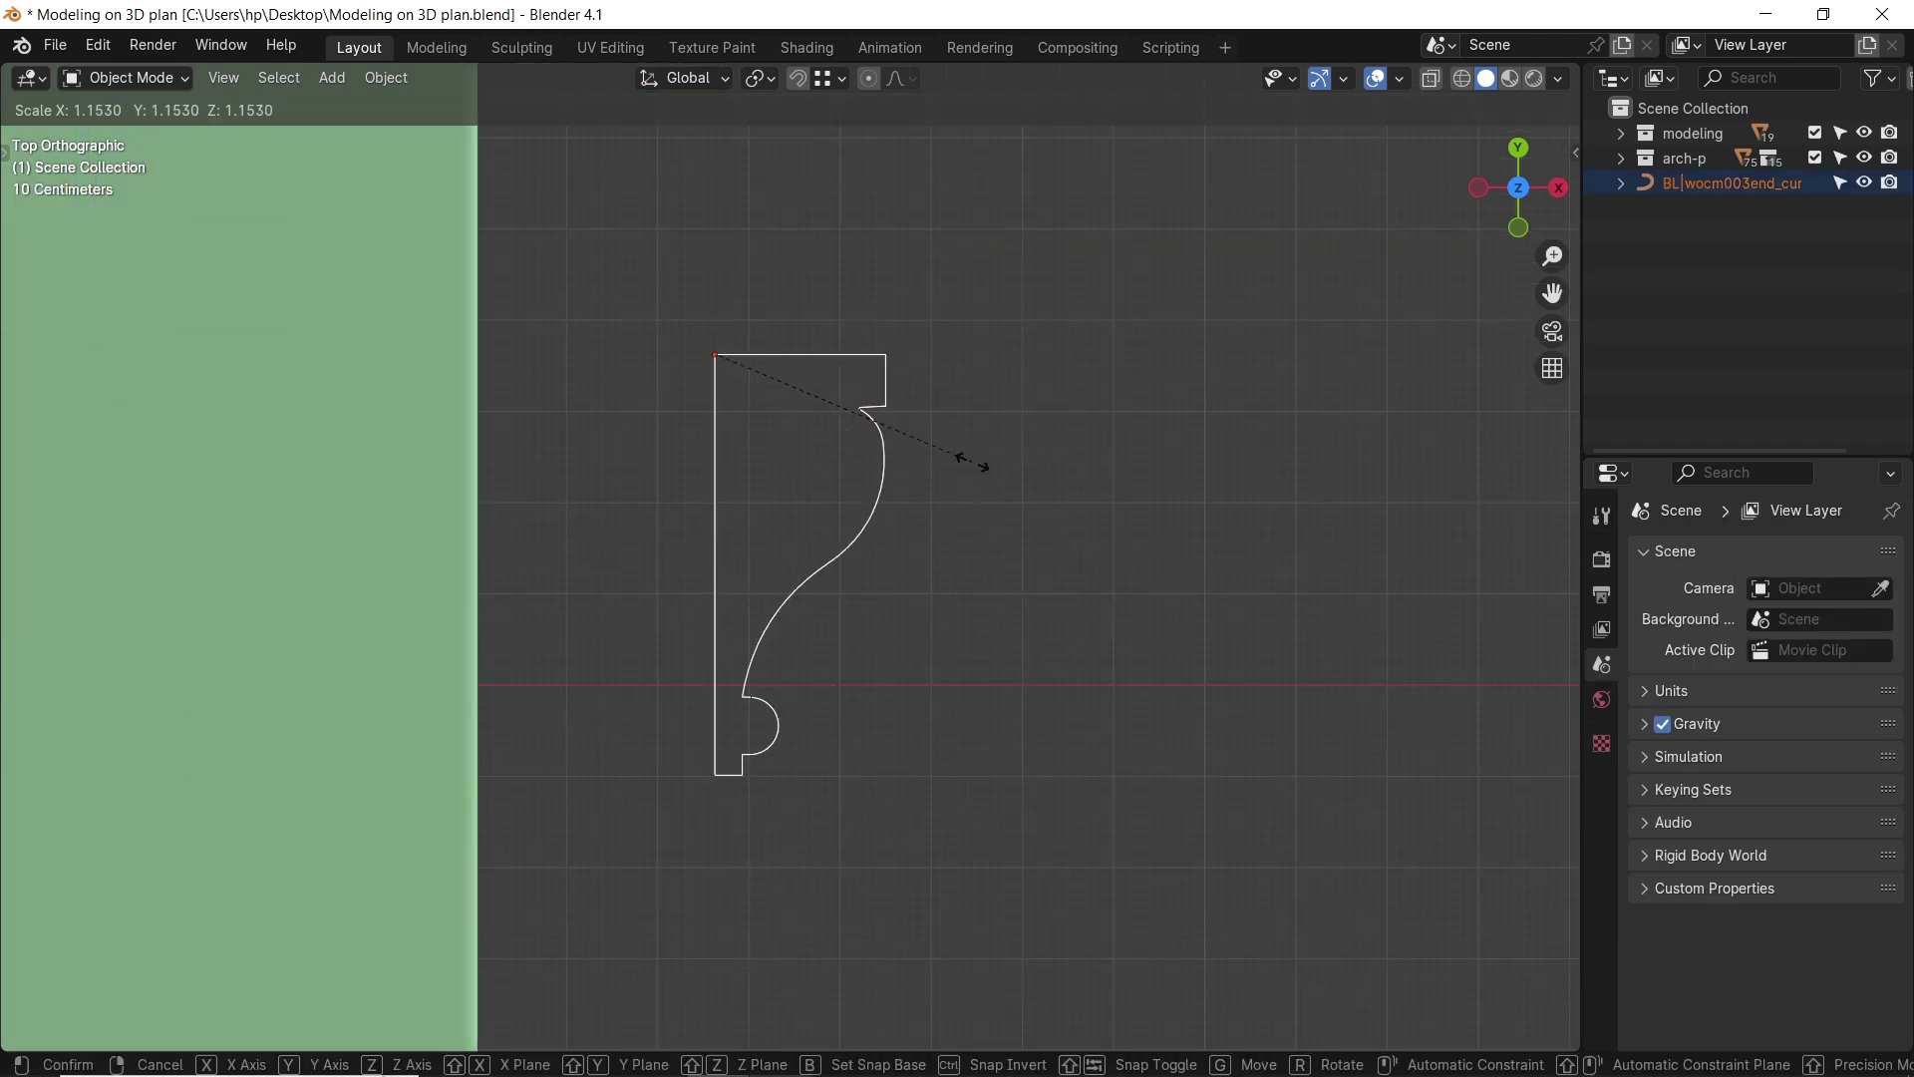
left_click(910, 448)
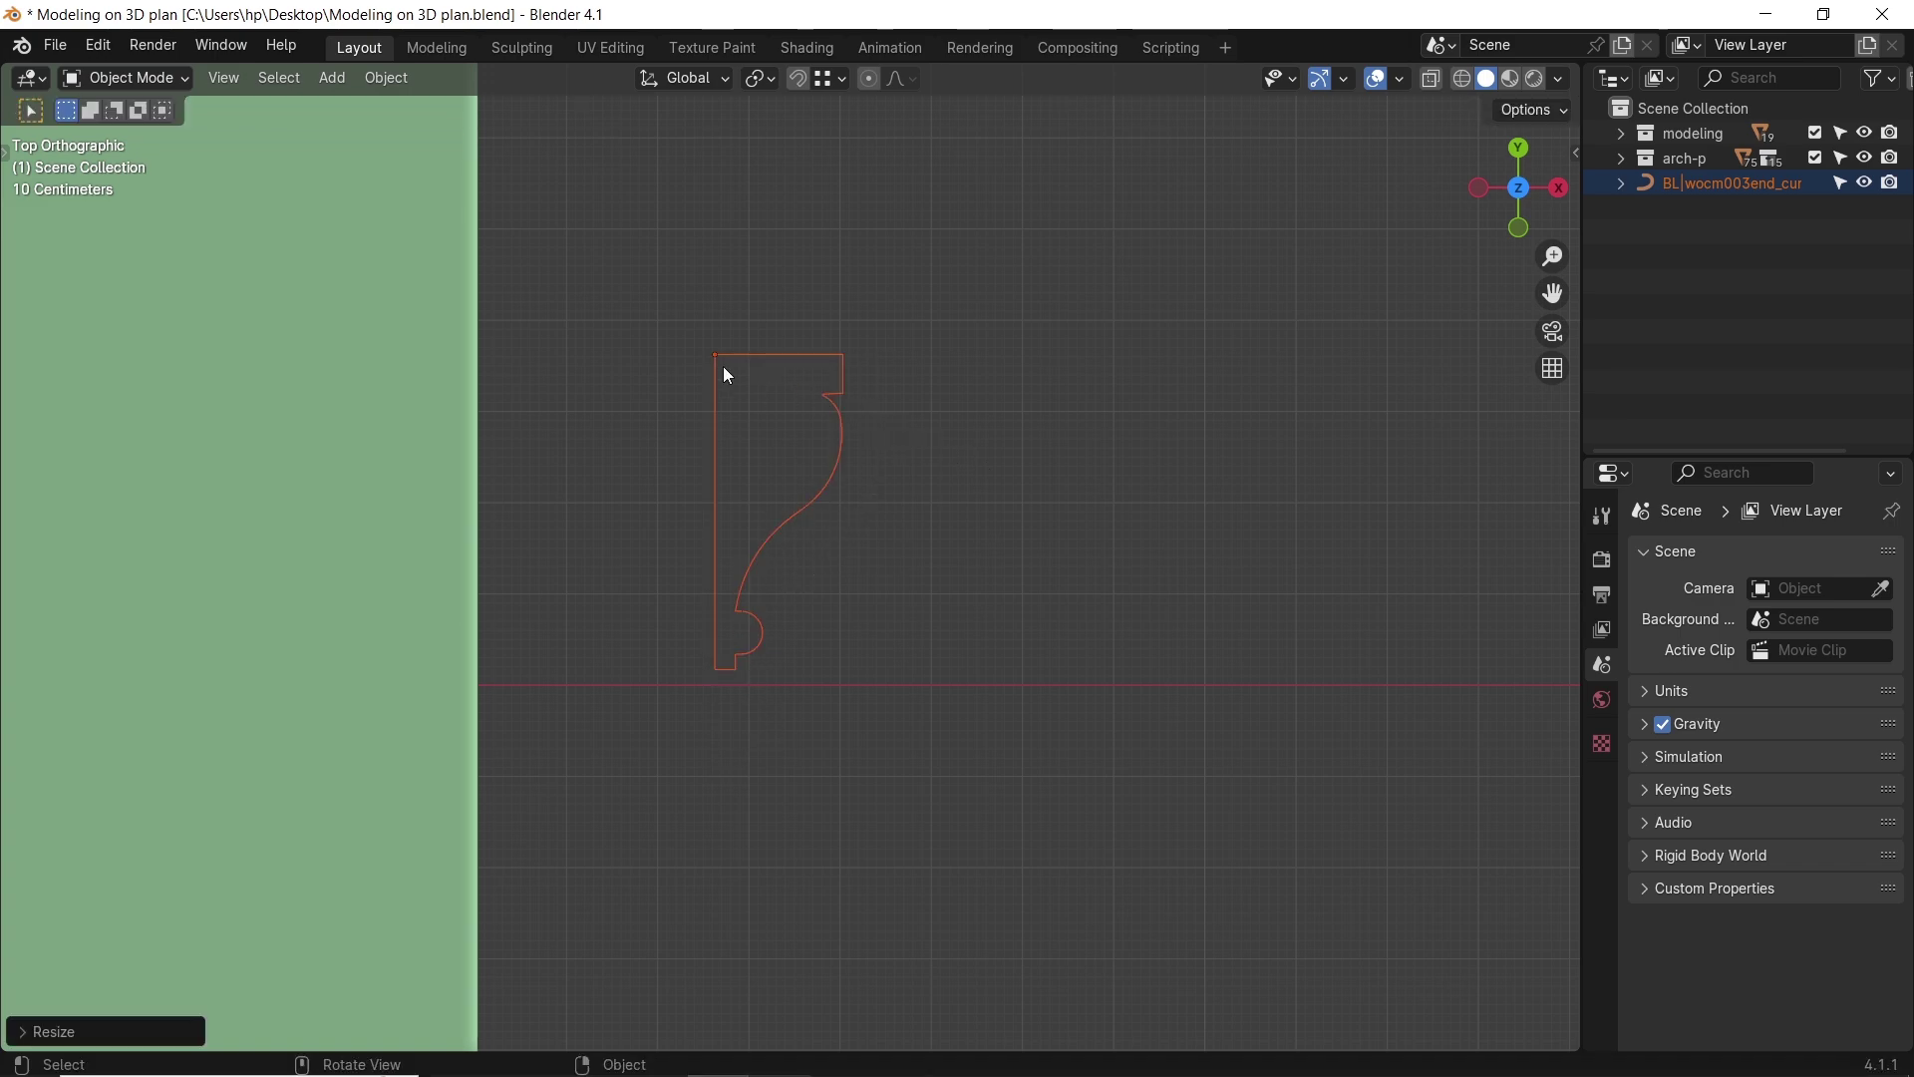
Edit the wall mesh and select the inner upper edge loop around the corner room.
scroll(966, 448, "down", 5)
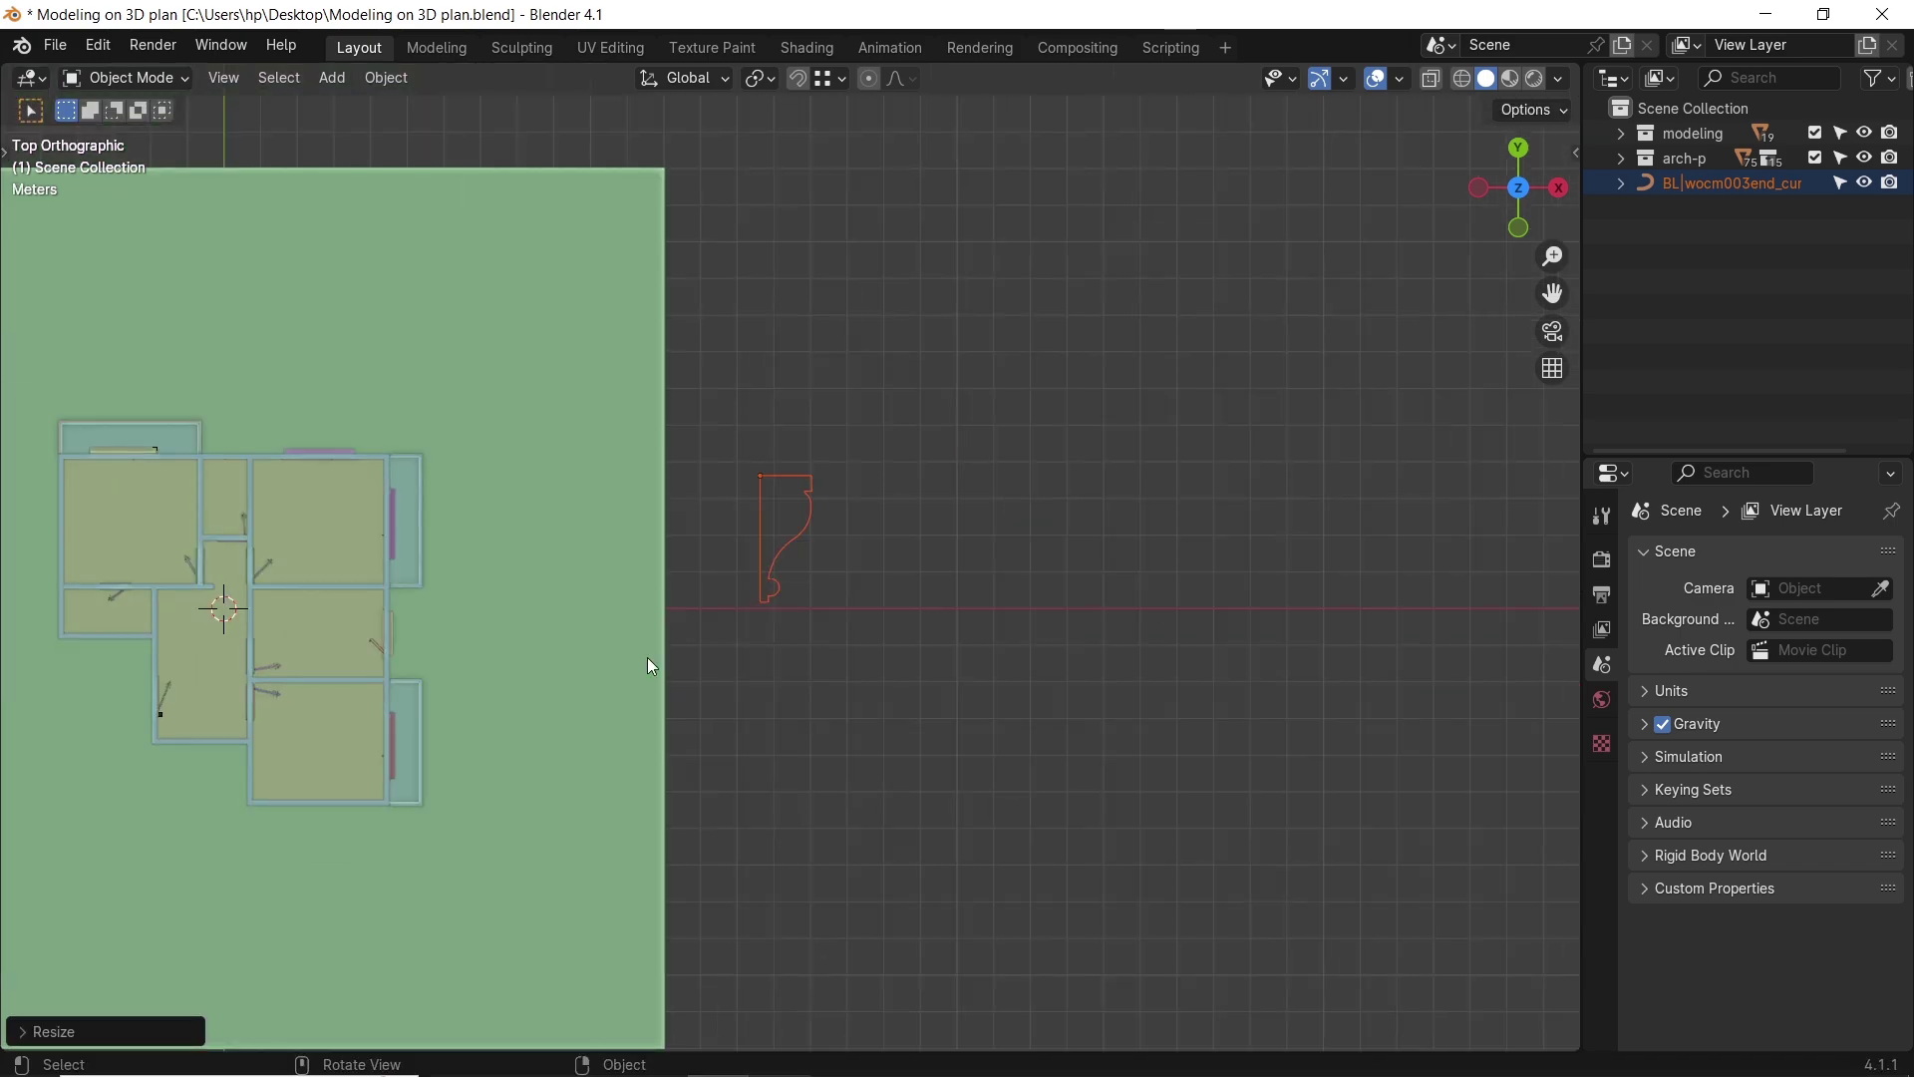
middle_click_drag(650, 660, 871, 528)
scroll(874, 457, "up", 5)
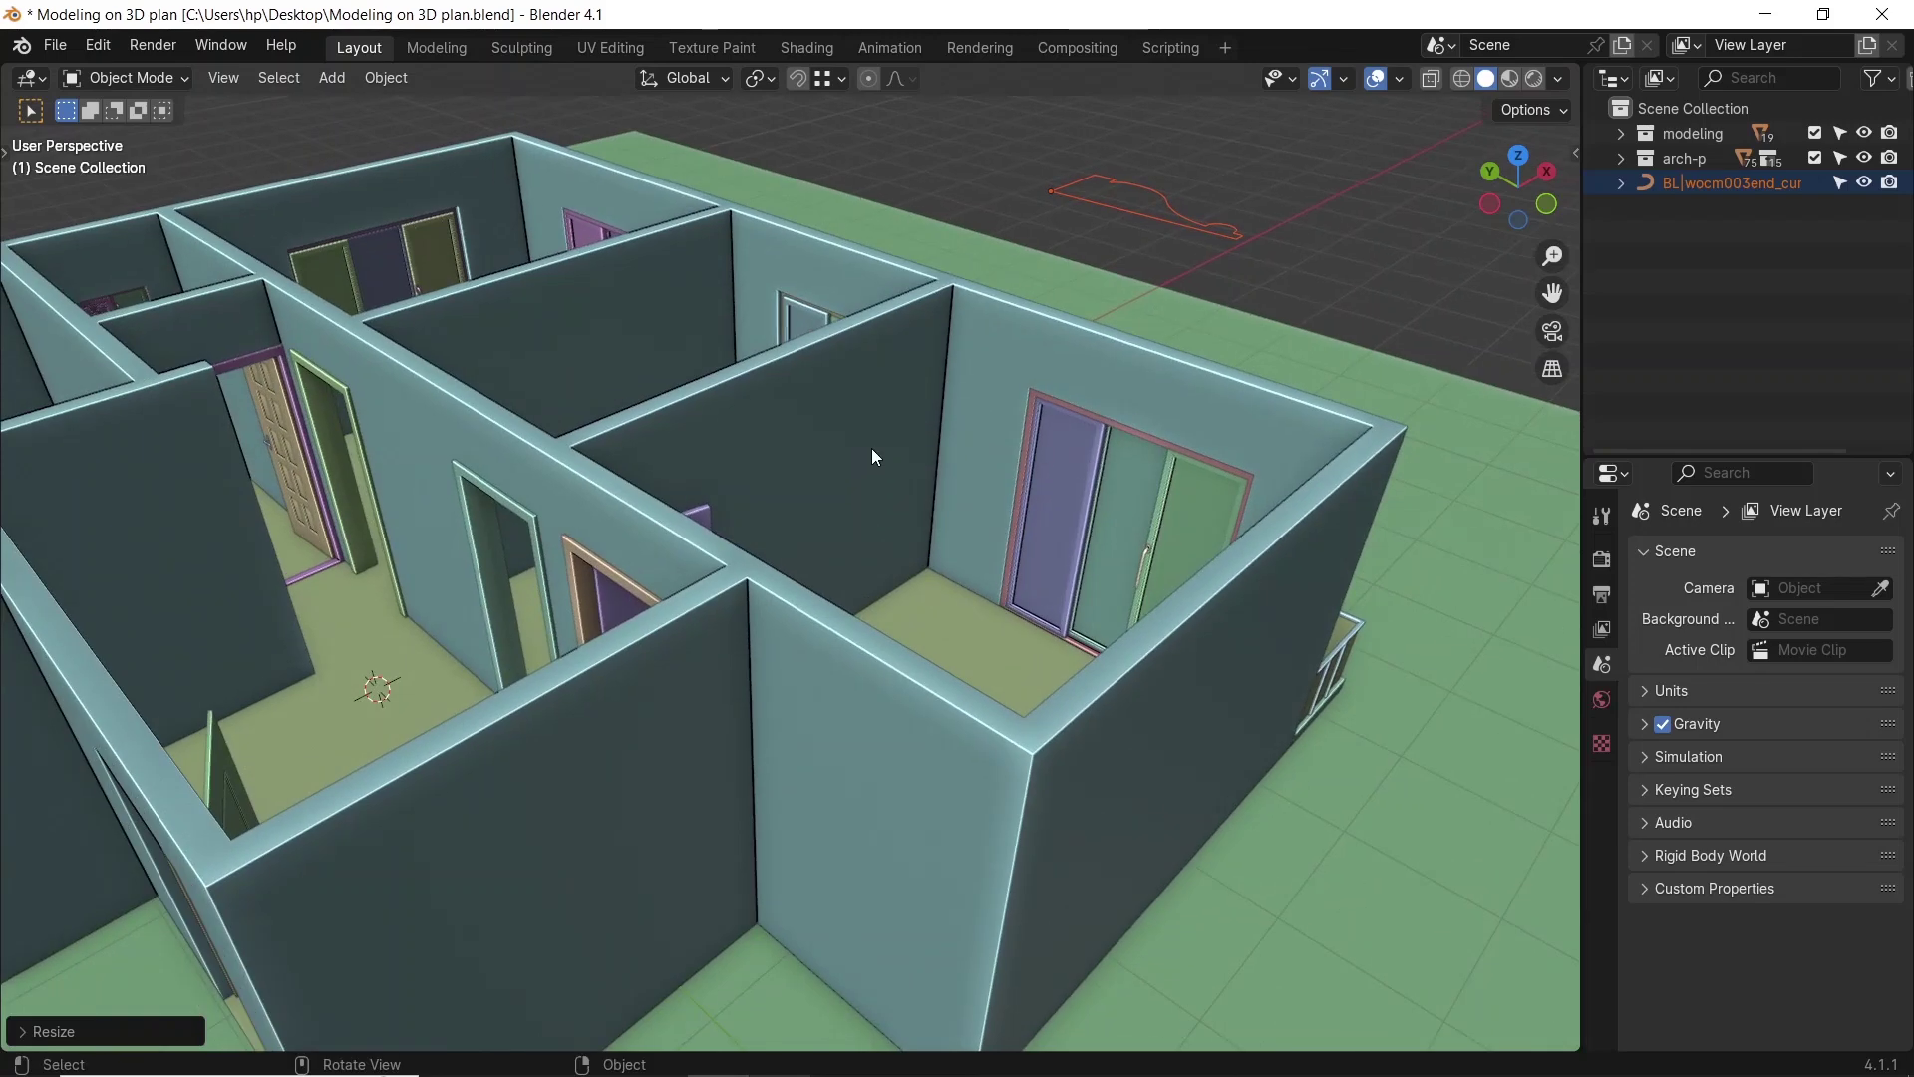
left_click(1119, 399)
key("Tab")
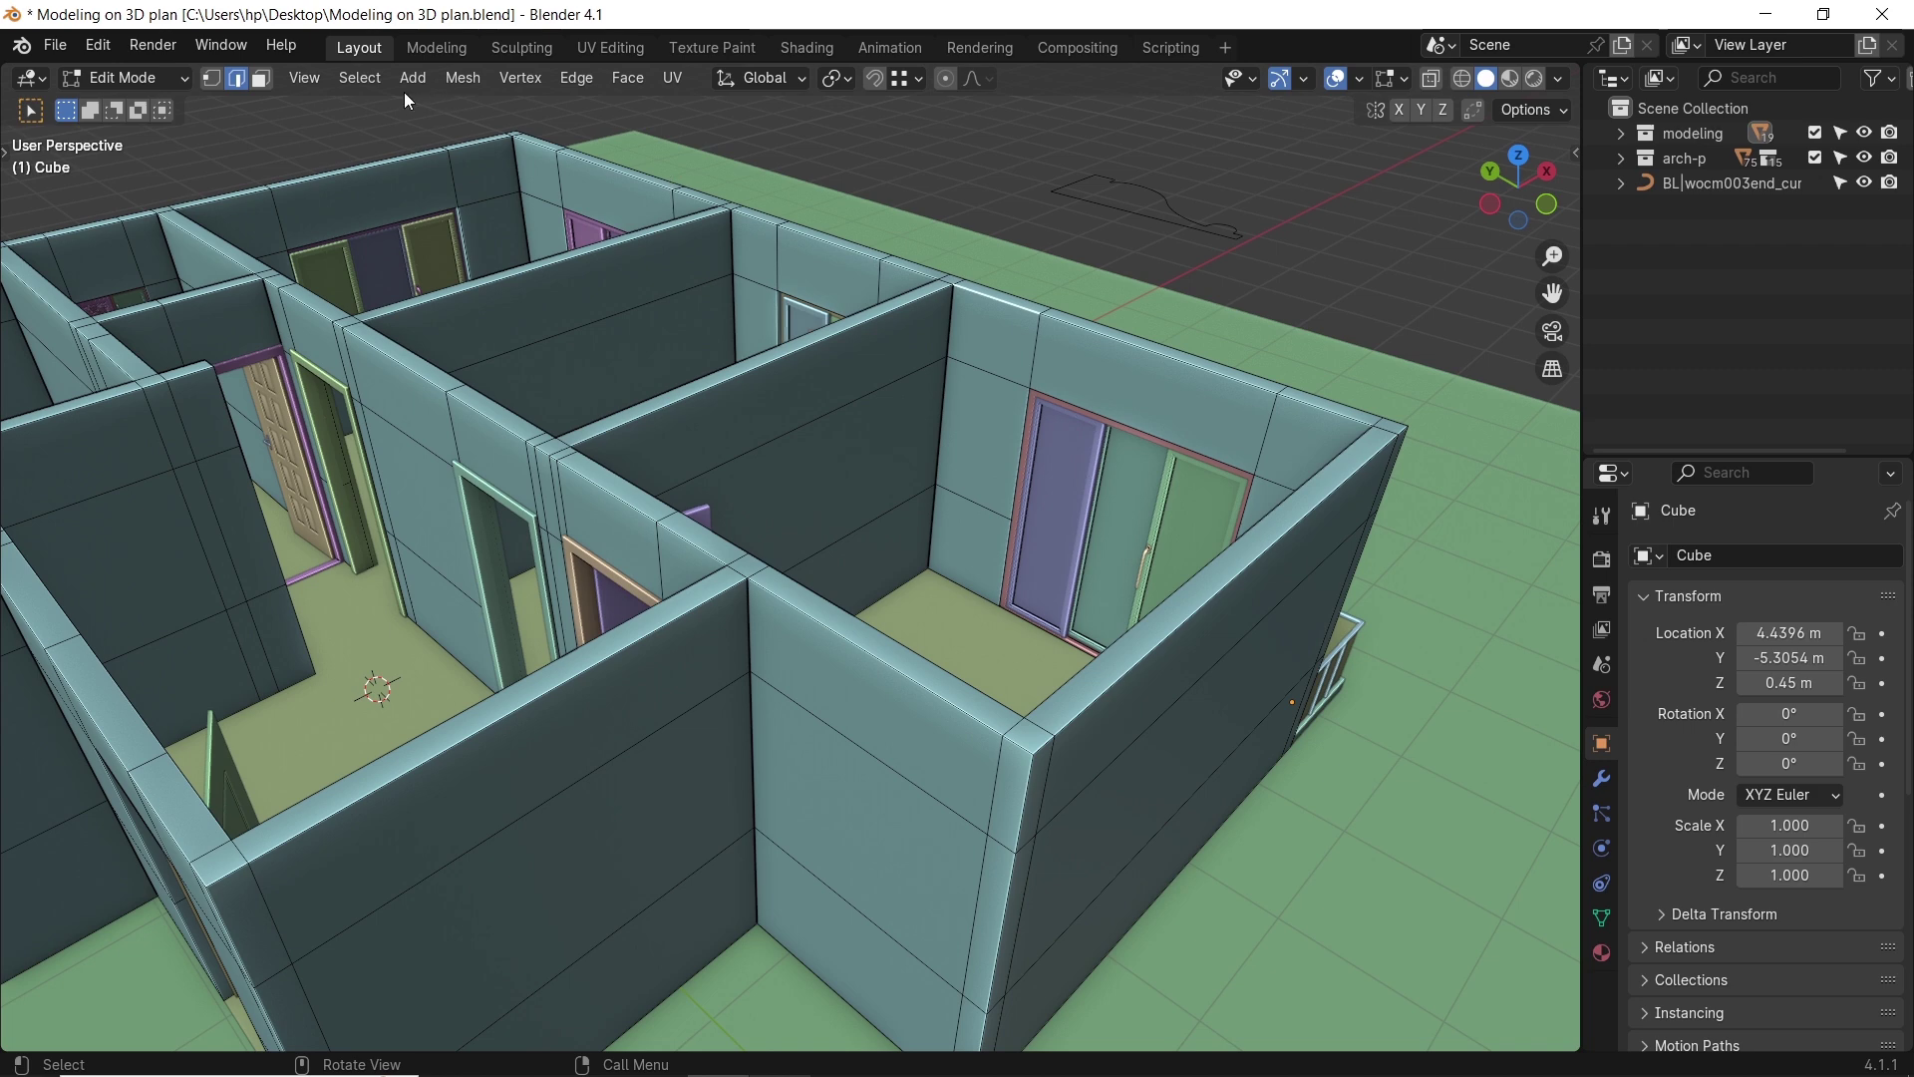
left_click(359, 78)
mouse_move(470, 457)
left_click(657, 453)
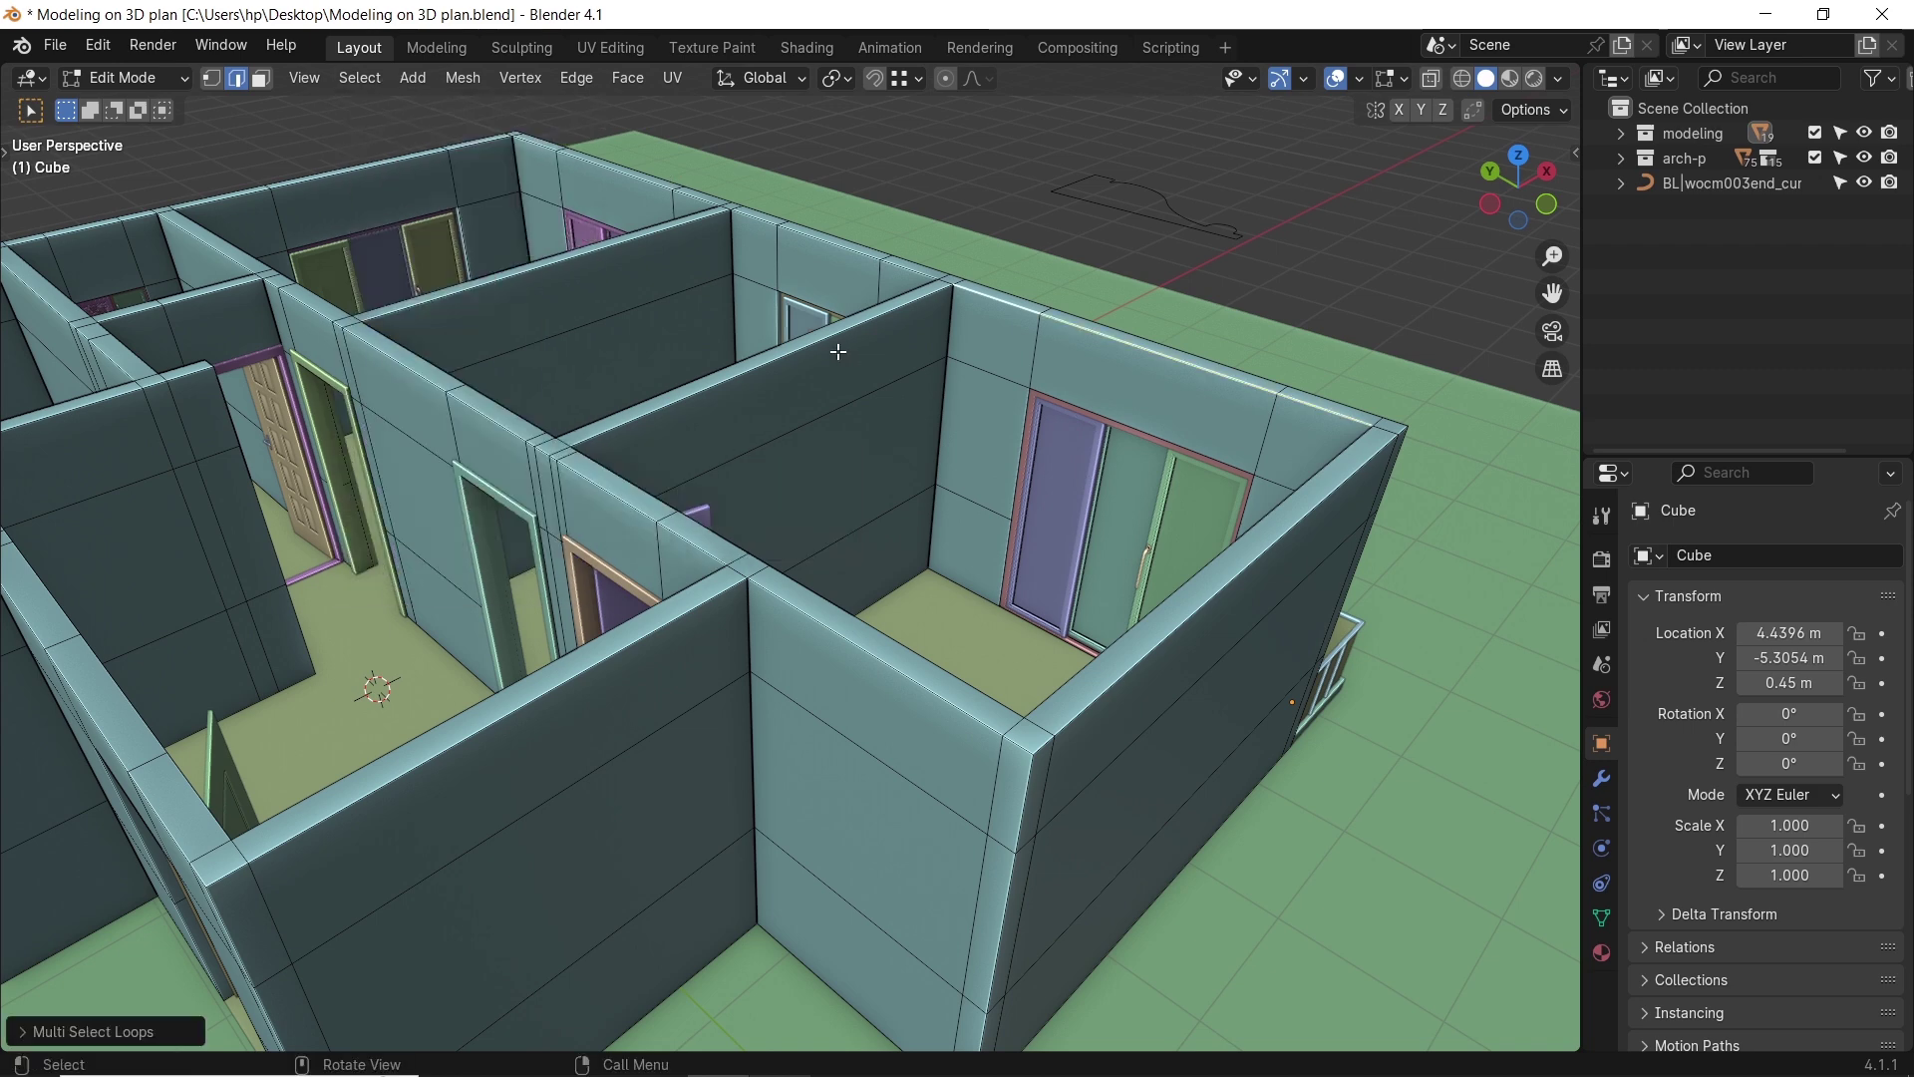
left_click(1097, 638, "shift")
left_click(645, 489, "ctrl")
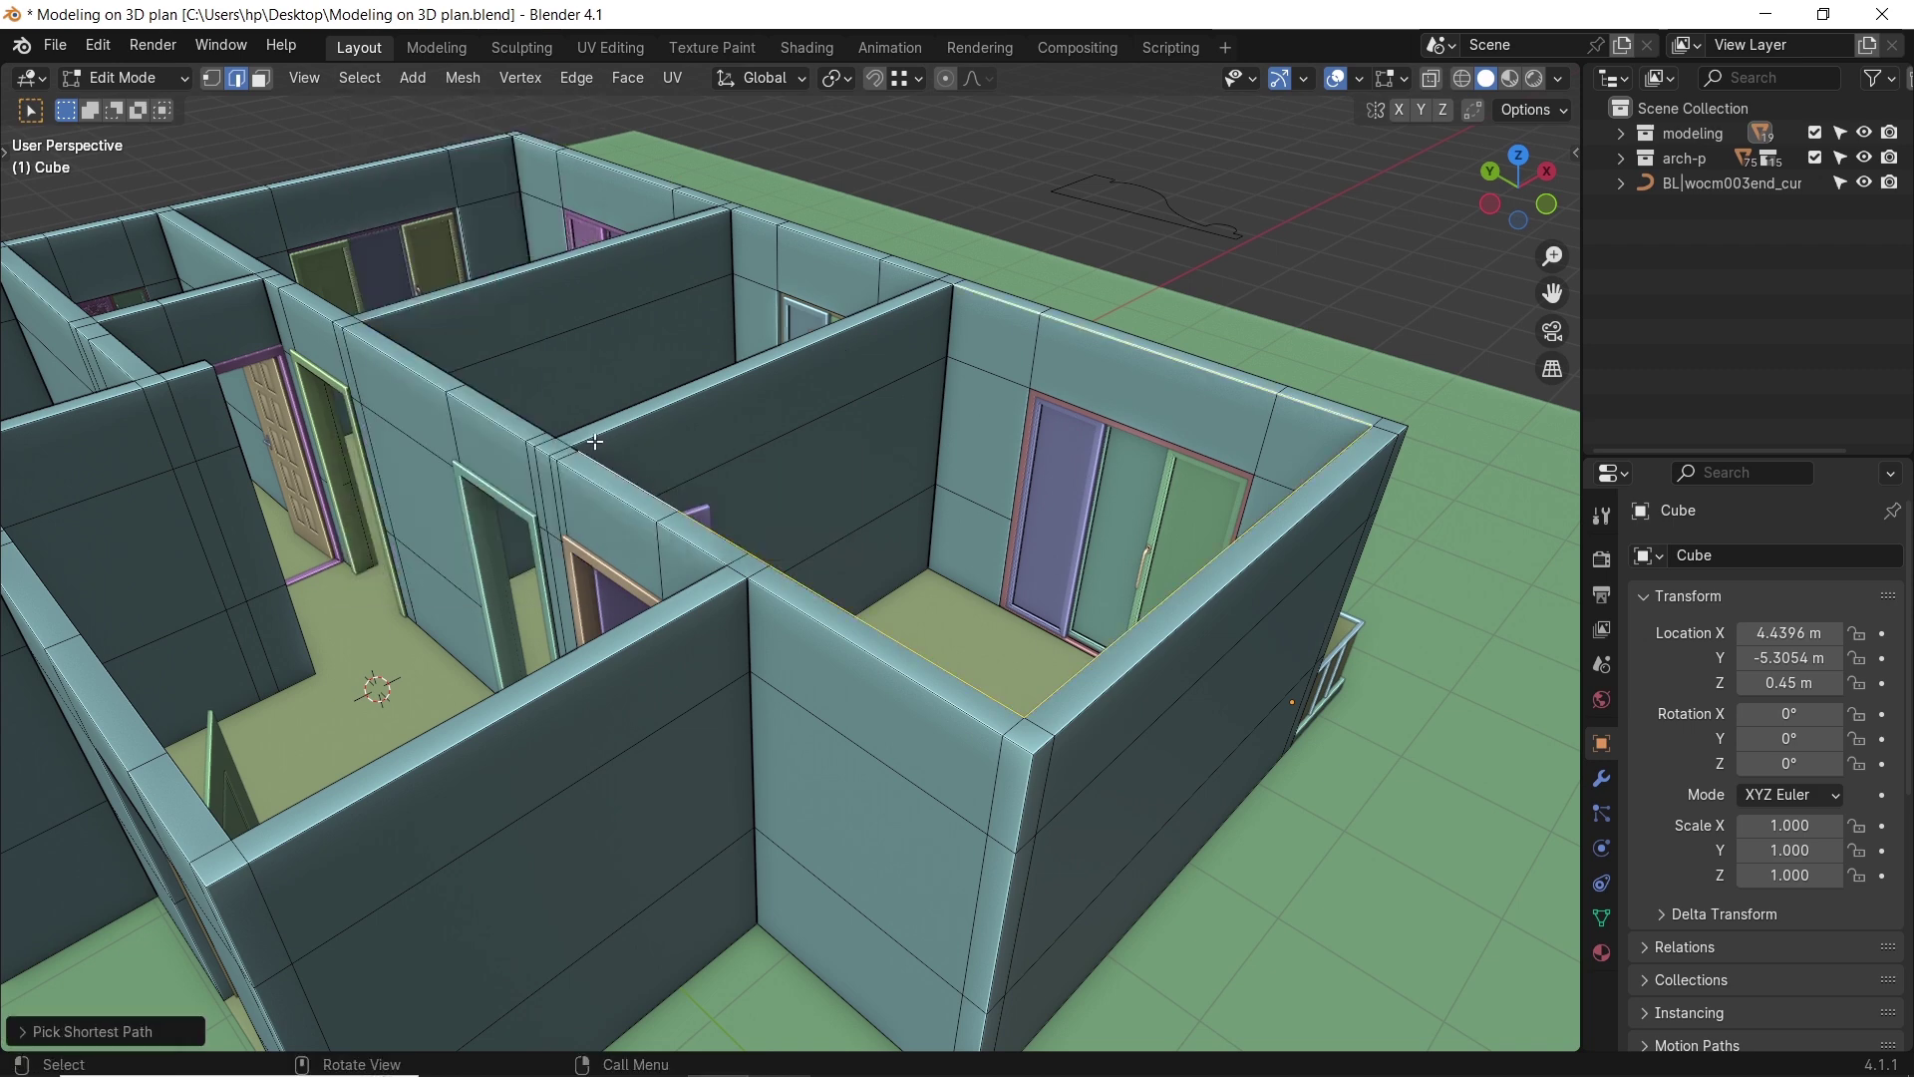
Duplicate the selected edge loop upward along Z, separate the copy into its own object and return to Object Mode.
scroll(932, 424, "up", 5, "ctrl")
key("shift+d")
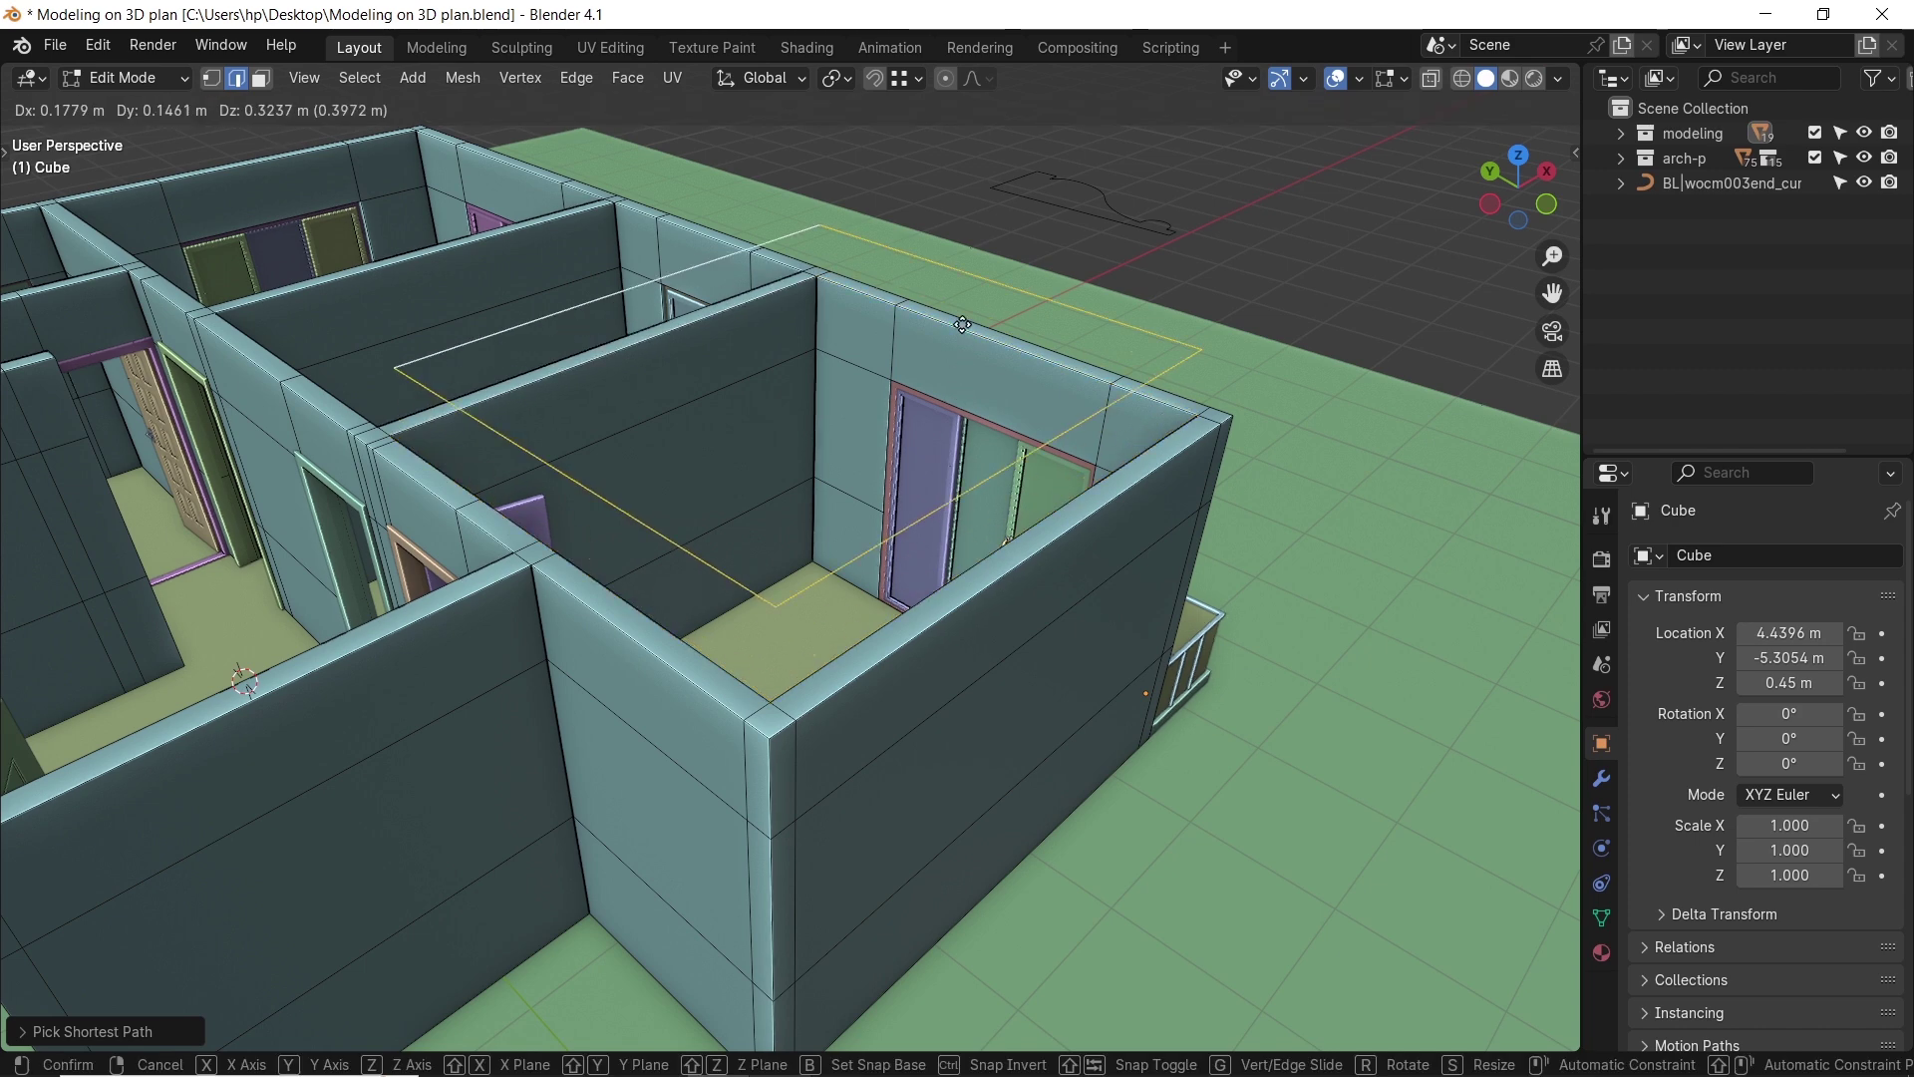
key("z")
left_click(967, 182)
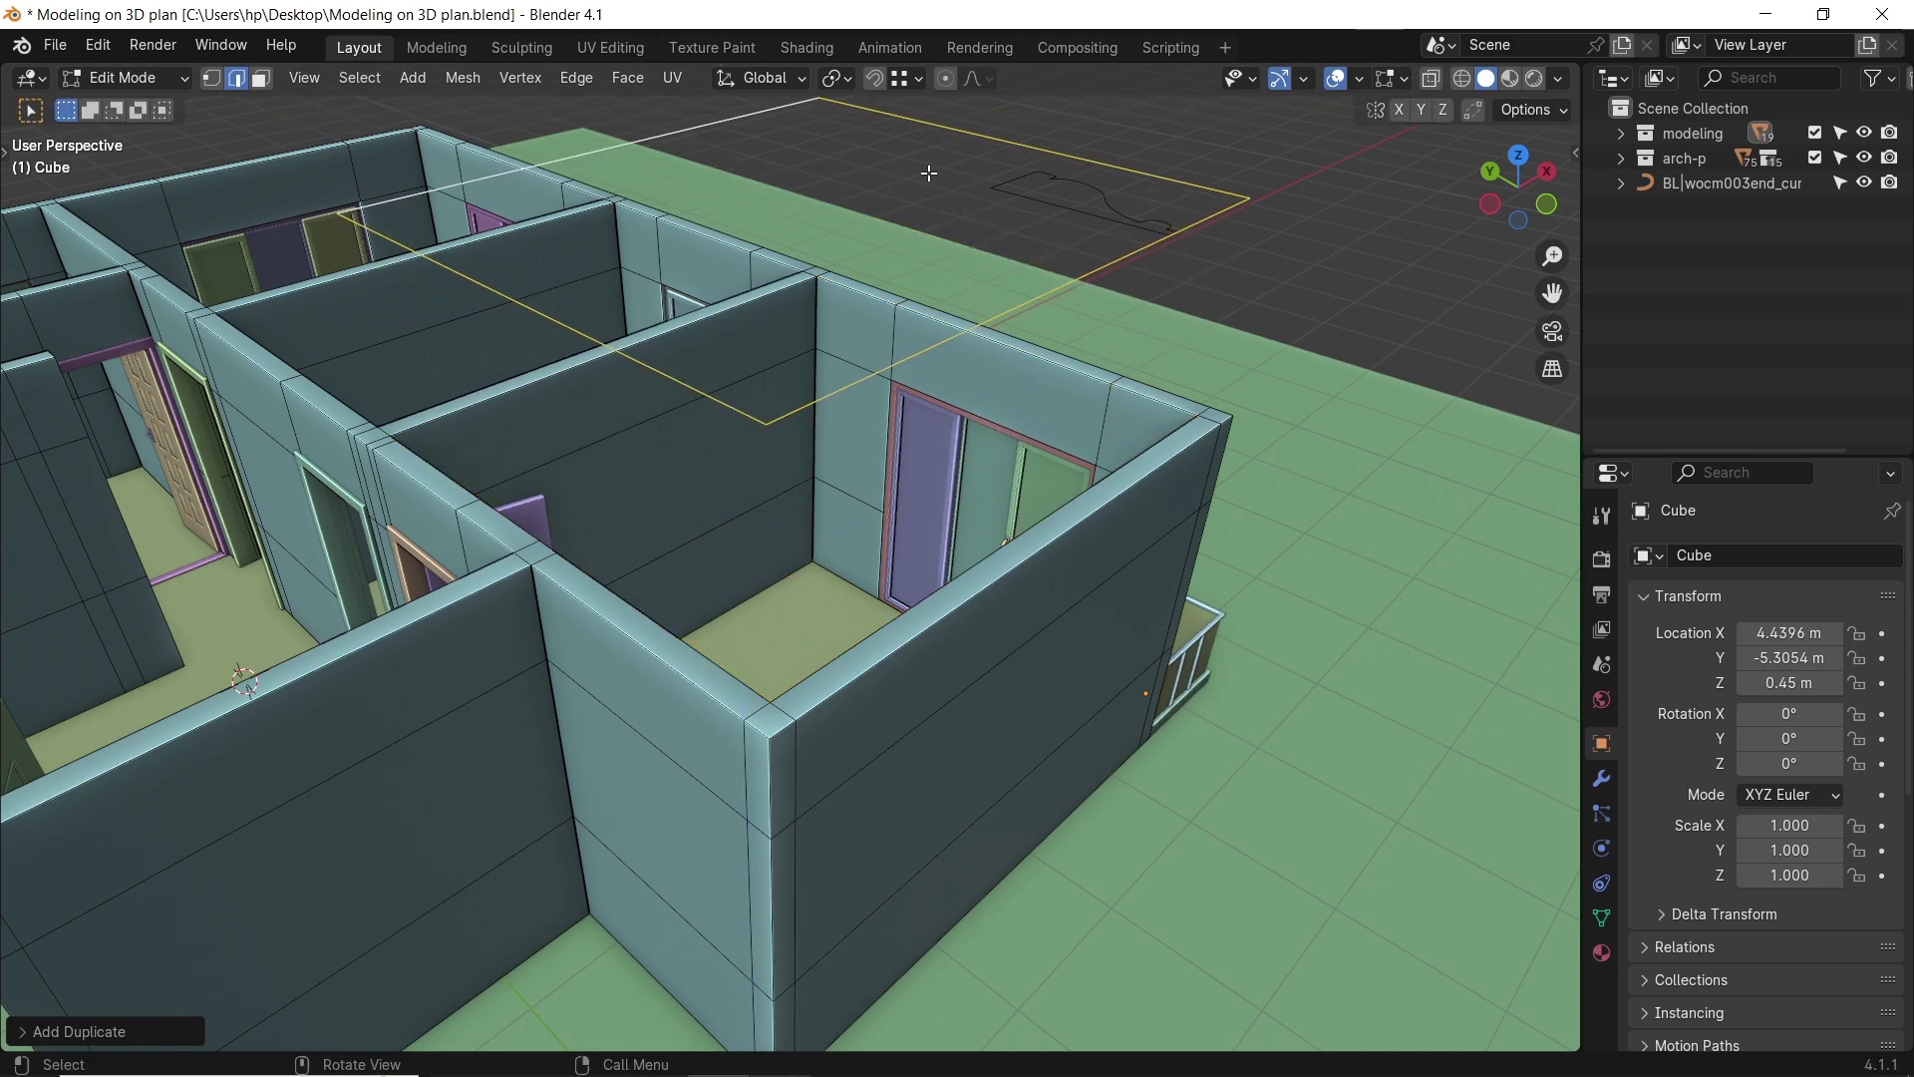
middle_click_drag(929, 173, 880, 257, "shift")
key("p")
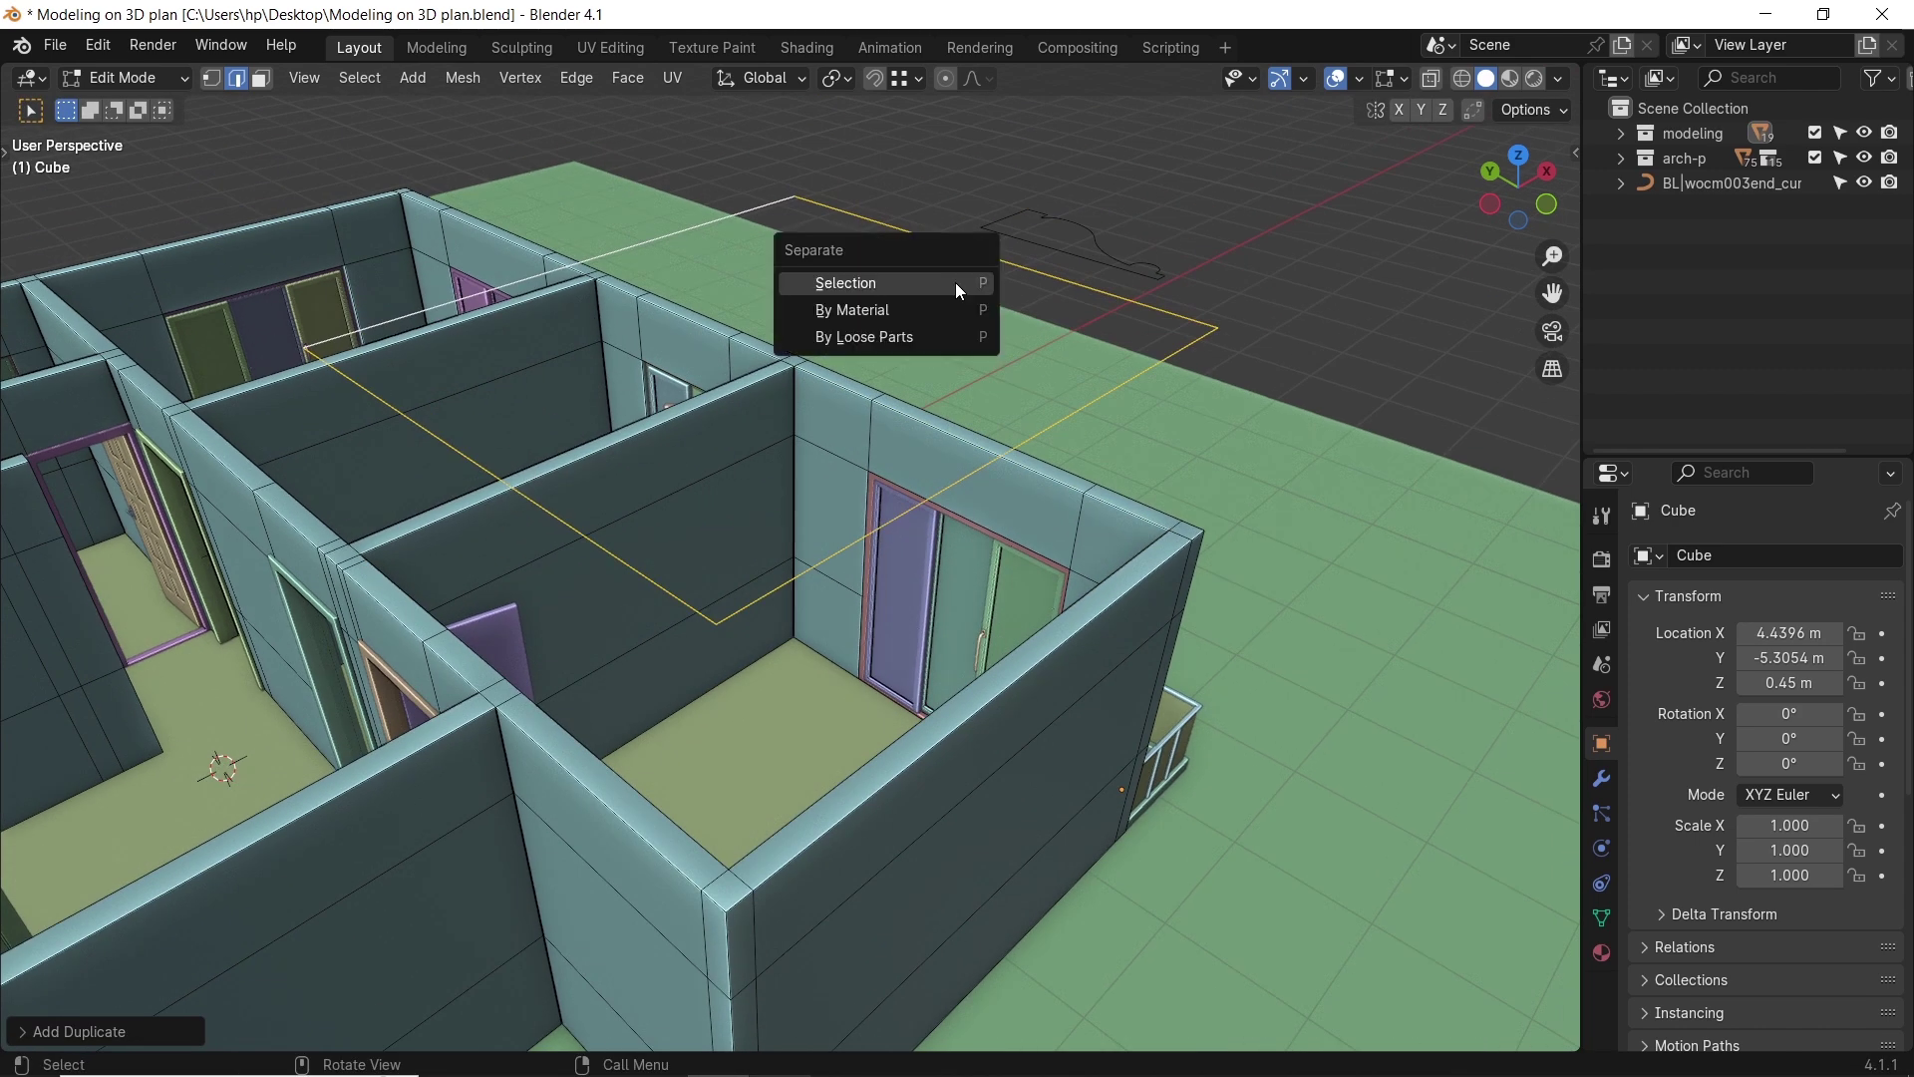
left_click(955, 283)
key("Tab")
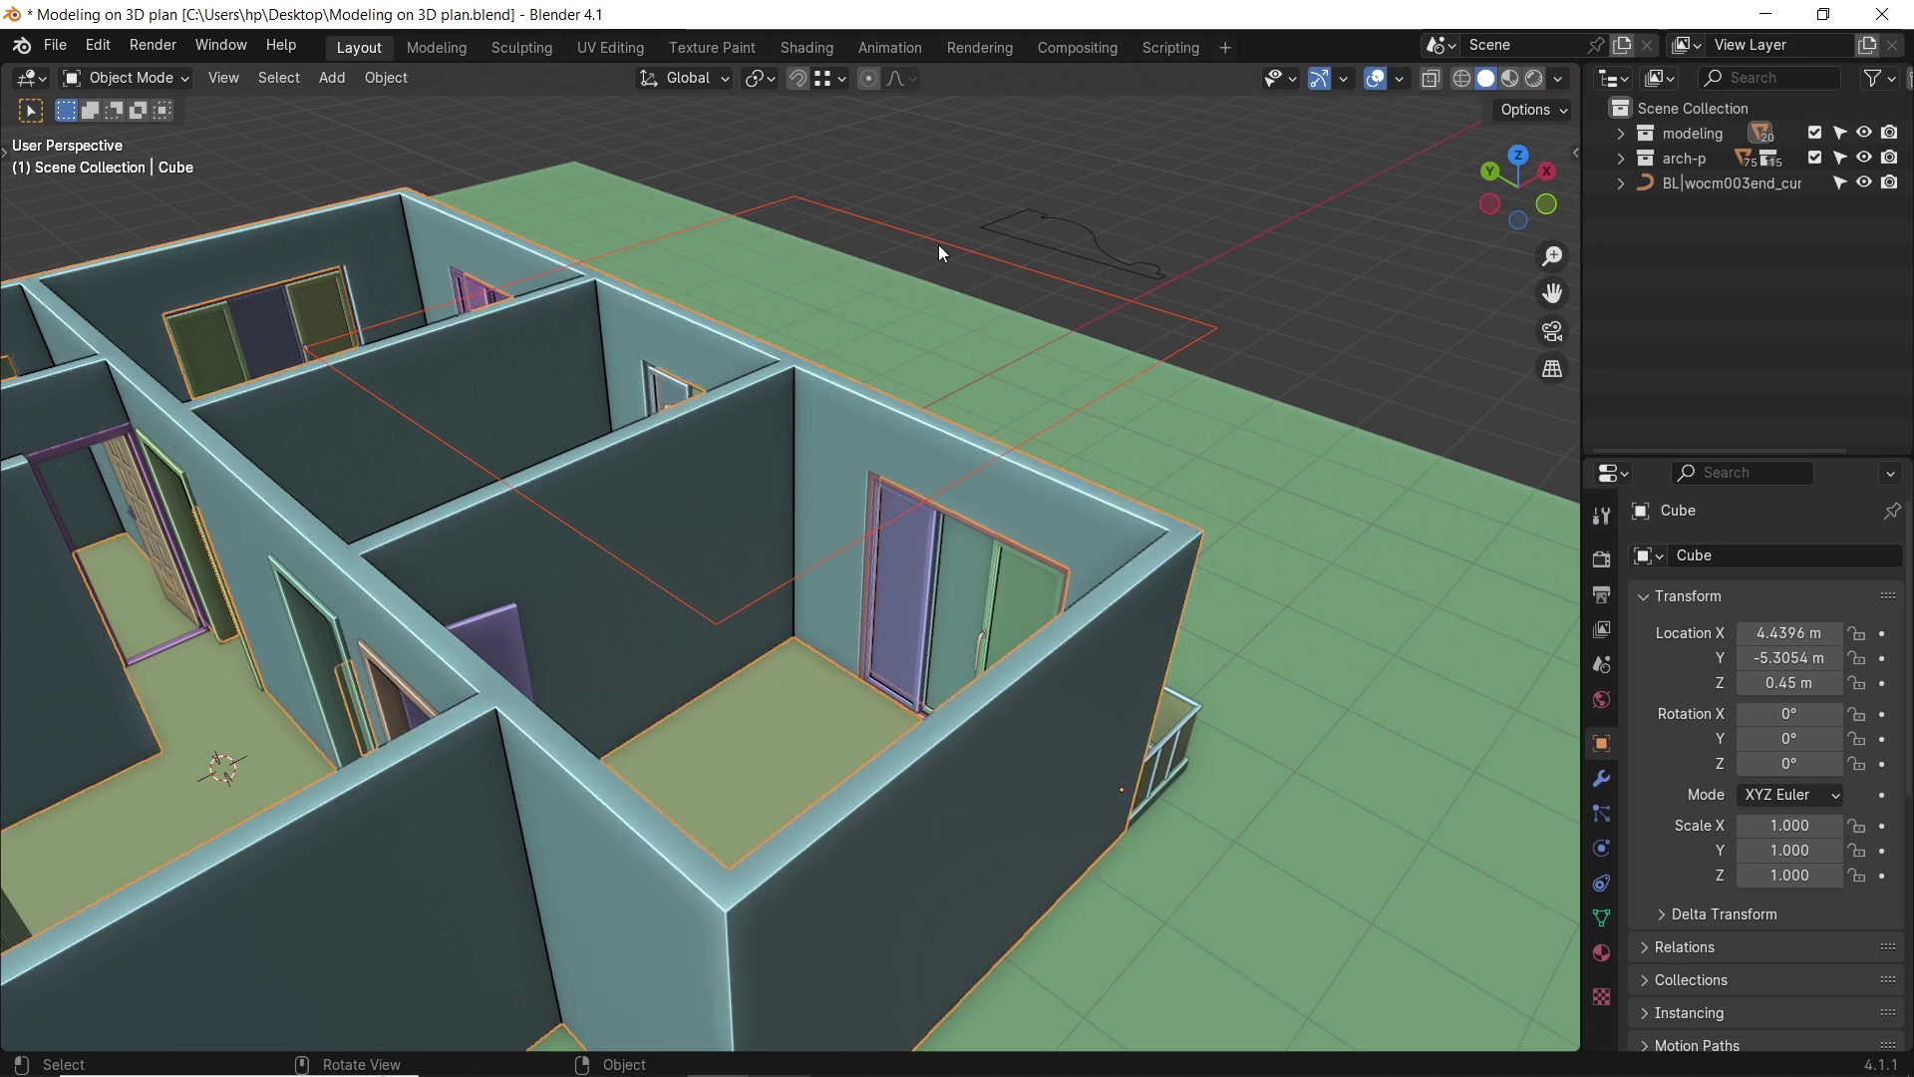
Move the separated edge loop to the Scene Collection and rename it mold.
left_click(937, 243)
right_click(938, 243)
left_click(942, 604)
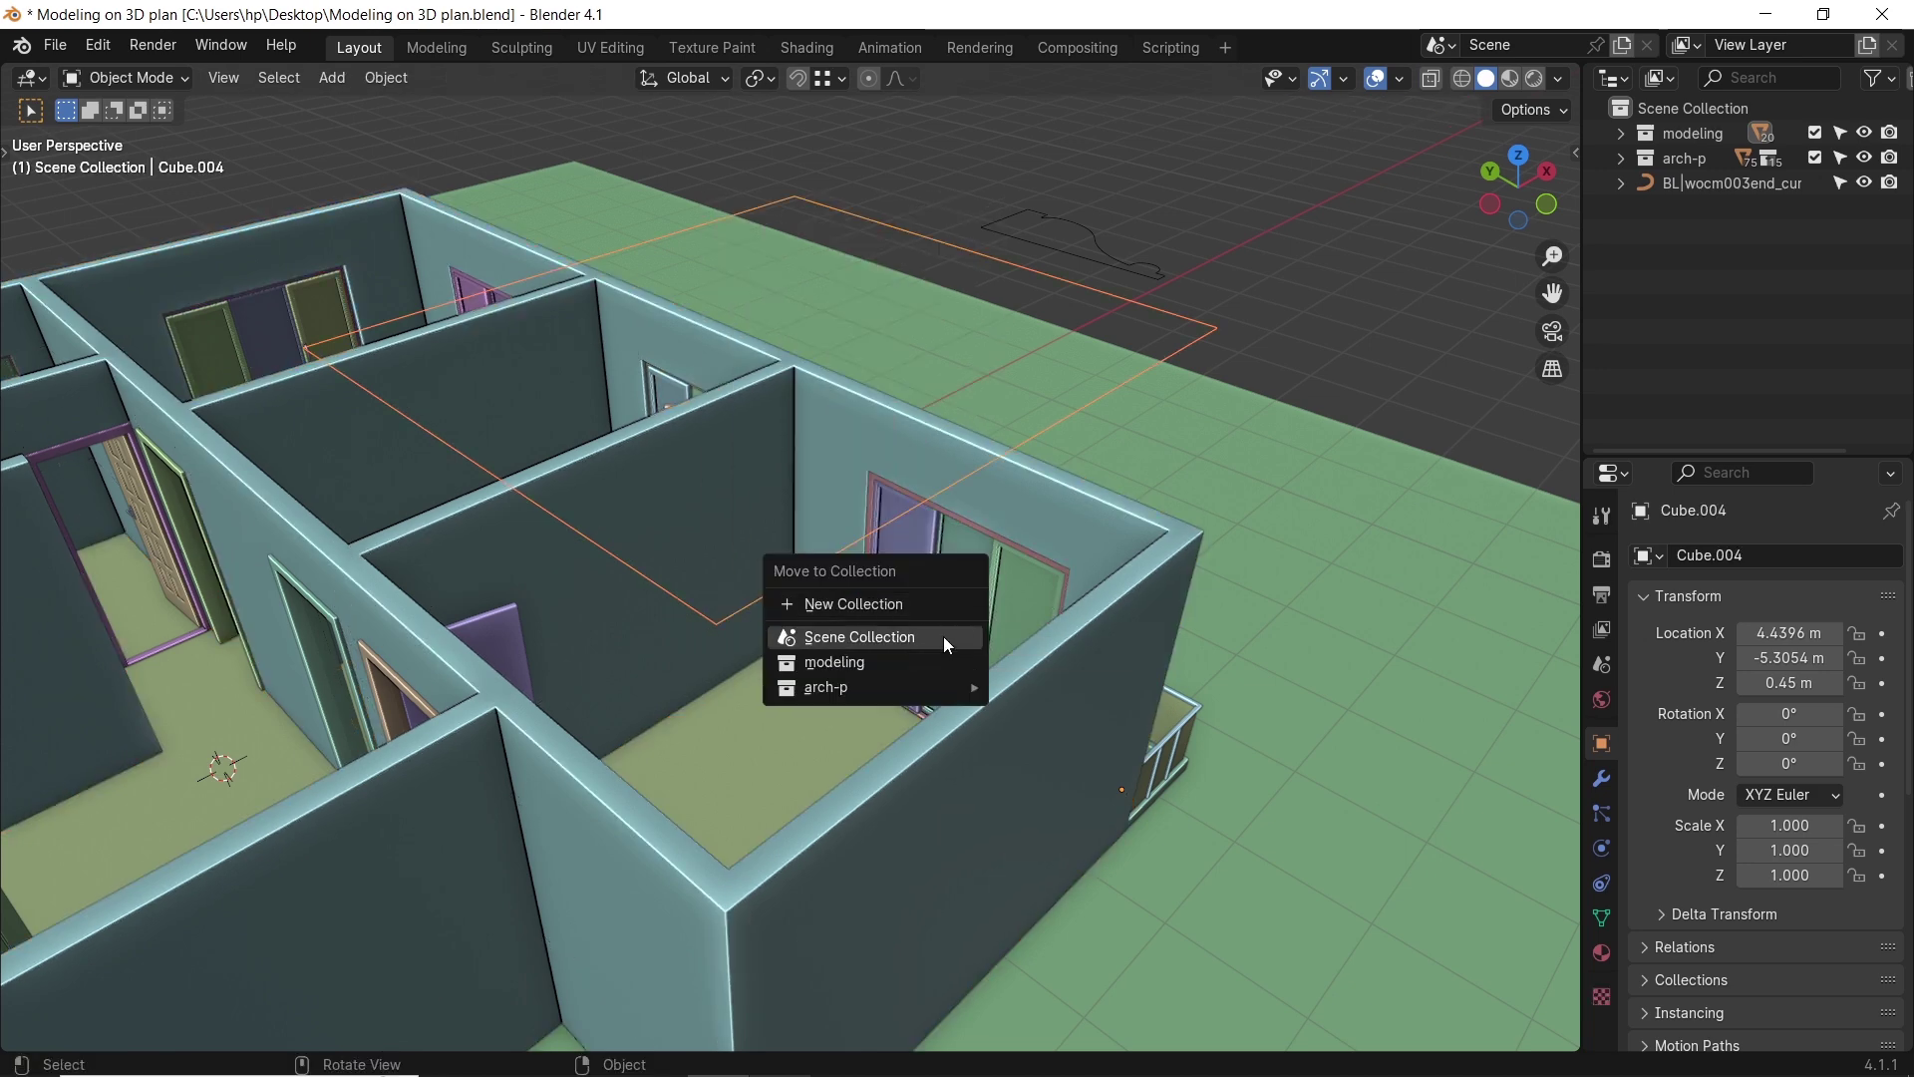
left_click(944, 636)
double_click(1695, 207)
type("mold")
key("Return")
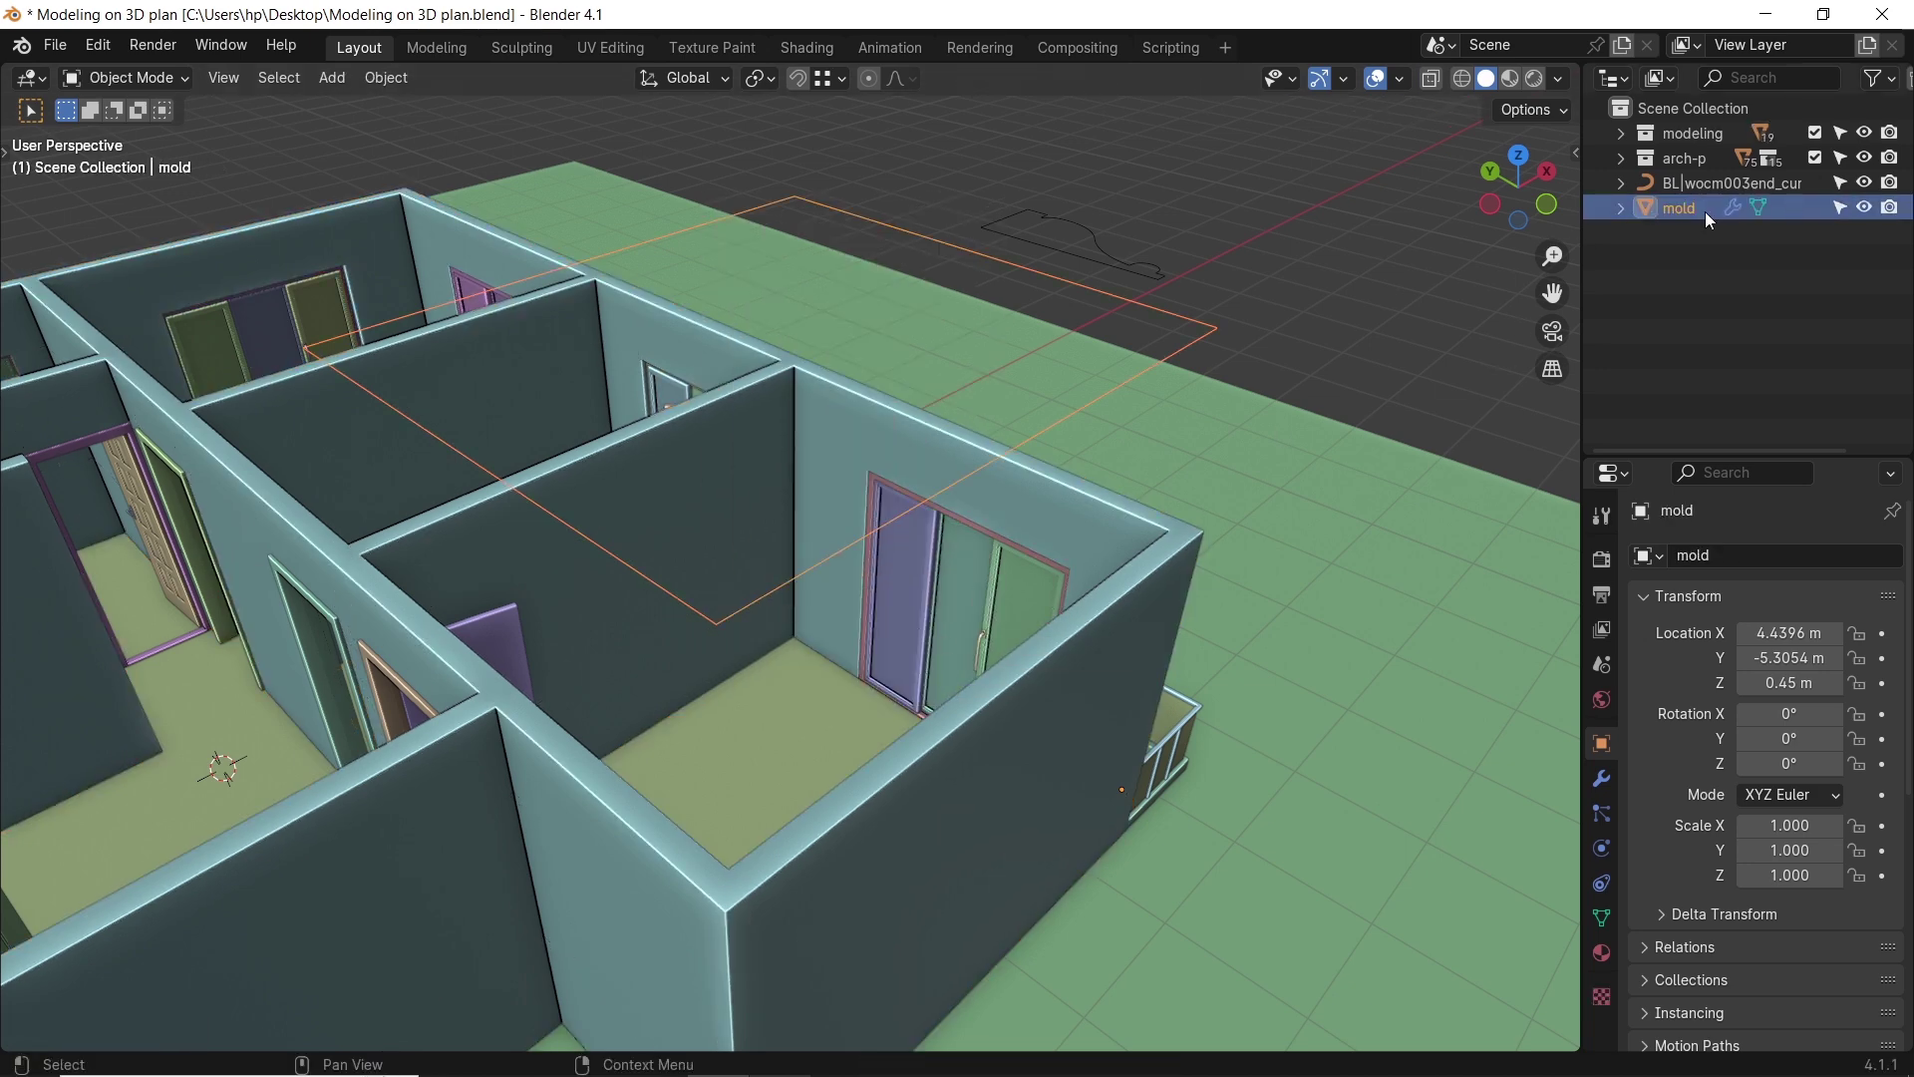
Convert the mold object from a mesh to a curve.
left_click(387, 78)
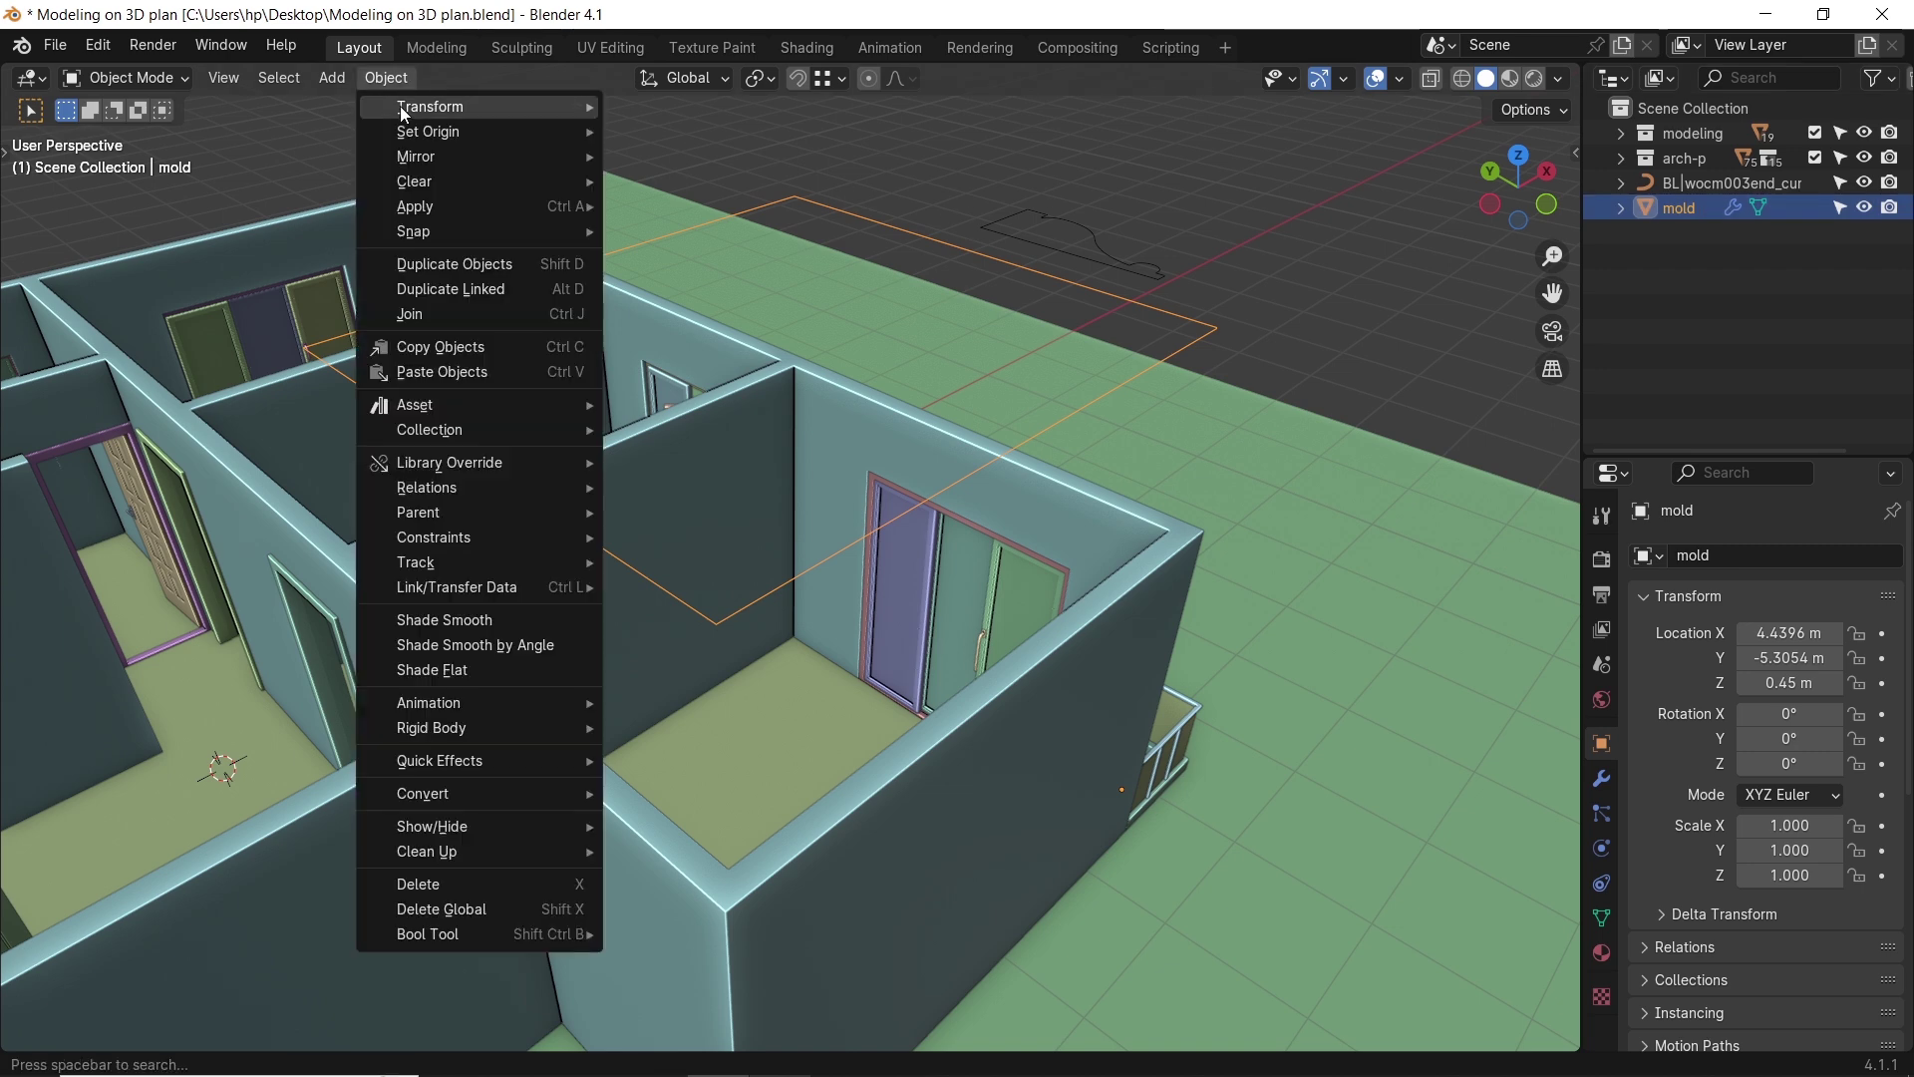
mouse_move(539, 794)
left_click(653, 792)
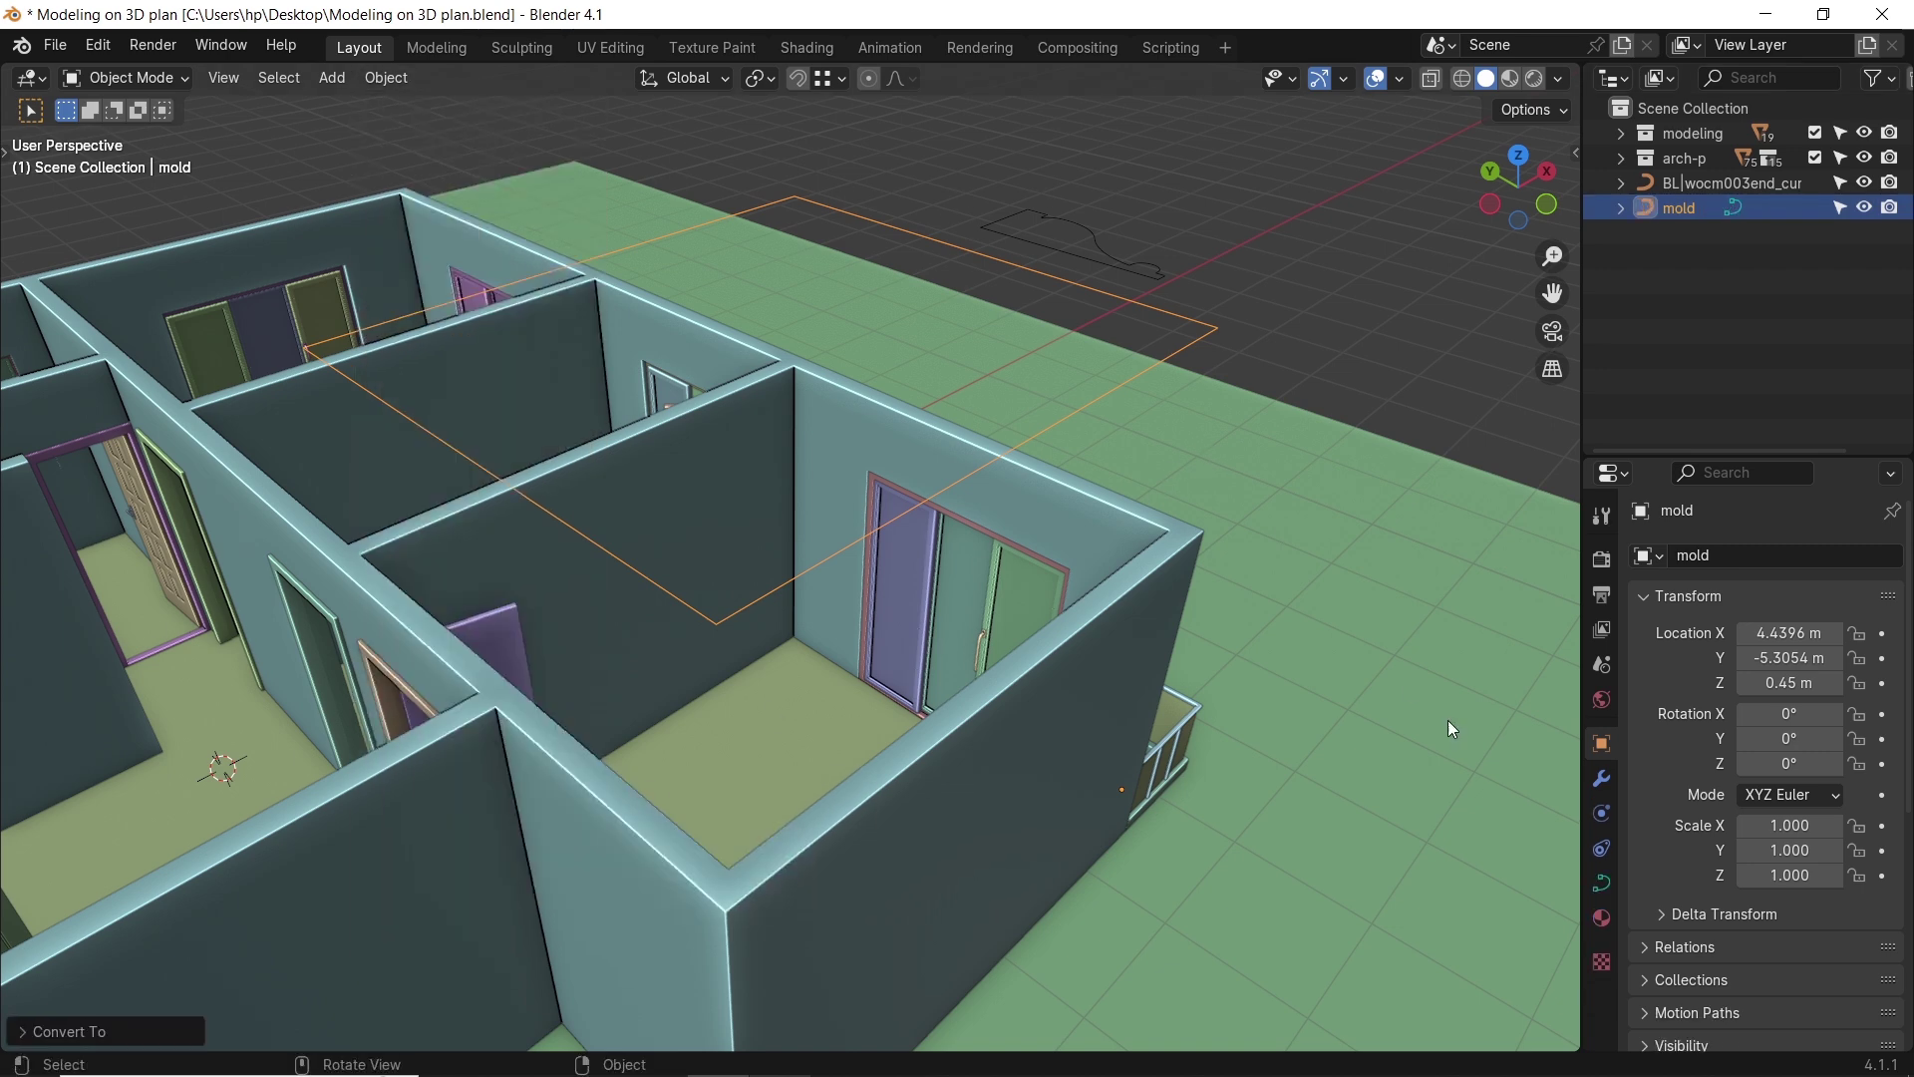
Set the mold curve's bevel type to Object and pick the imported end profile curve as its bevel object.
left_click(1602, 883)
scroll(1678, 847, "down", 5)
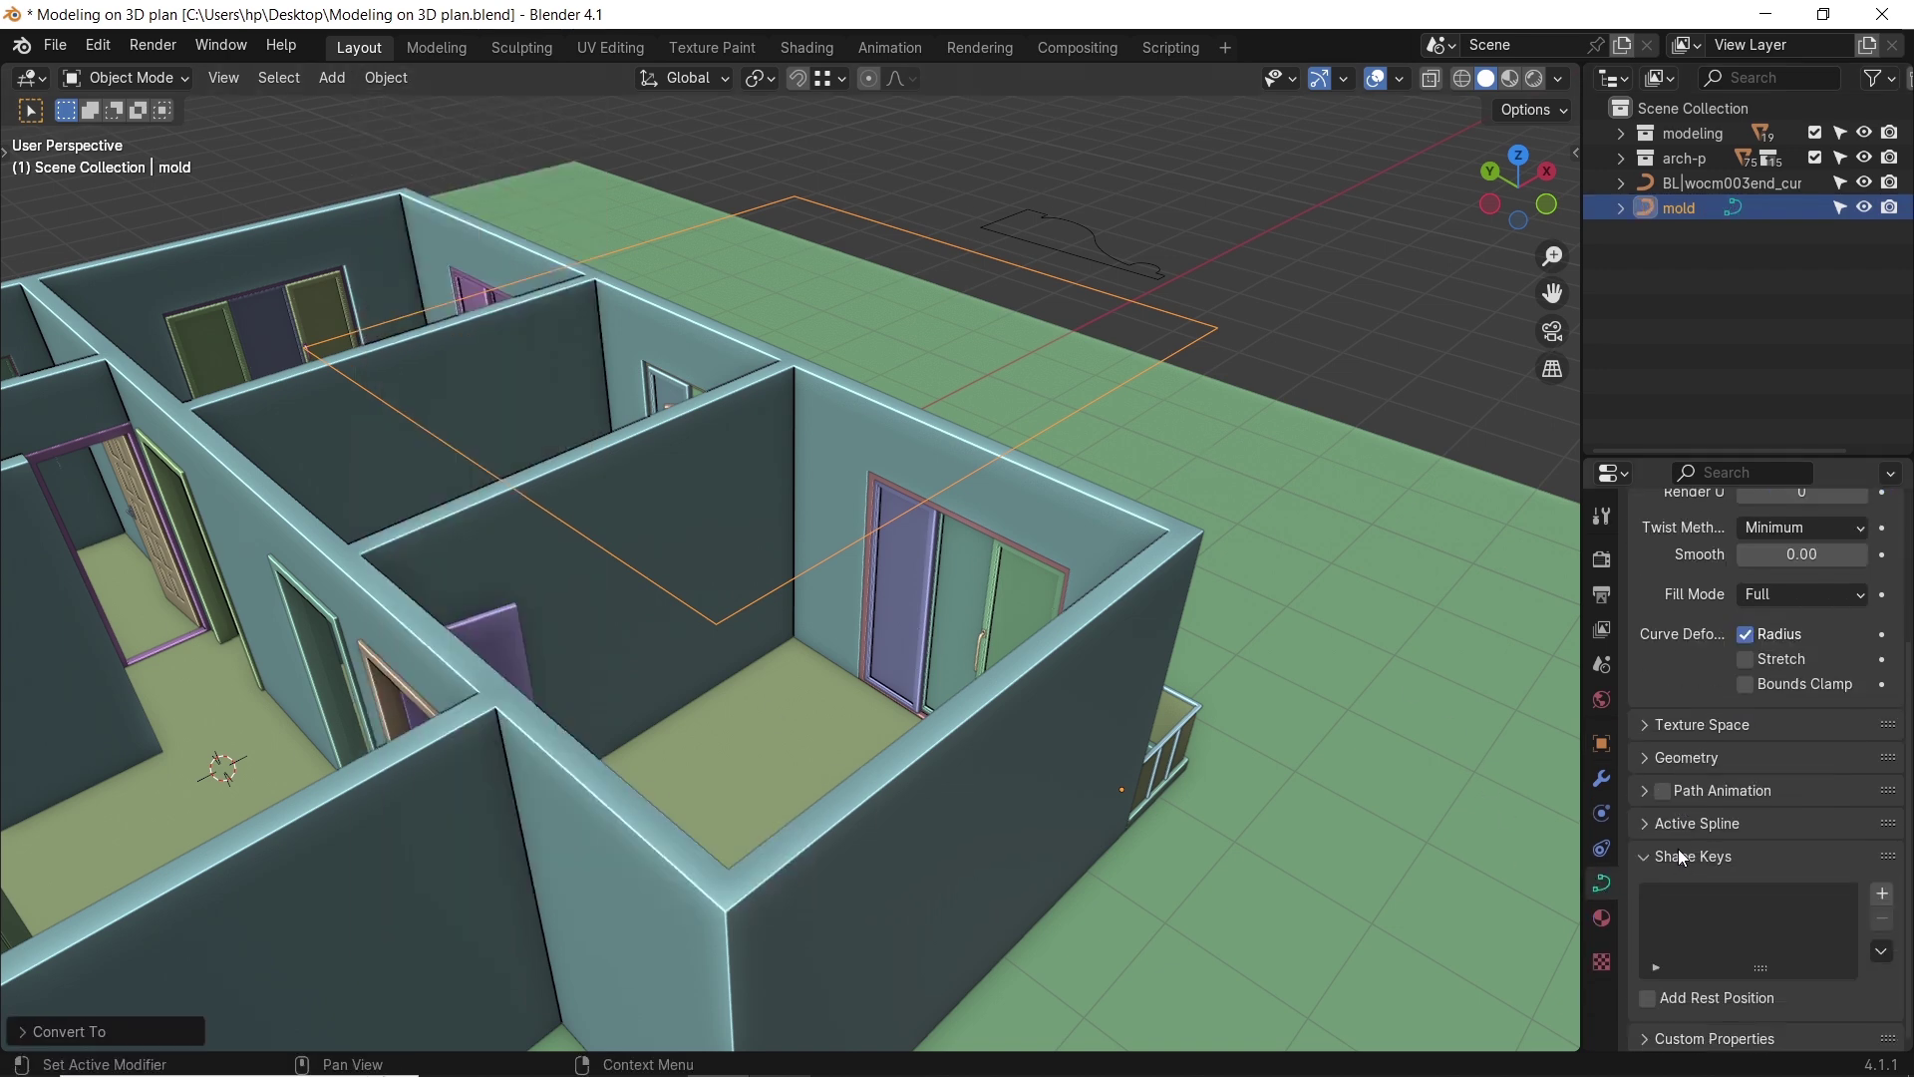
left_click(1728, 763)
scroll(1725, 762, "down", 5)
left_click(1763, 780)
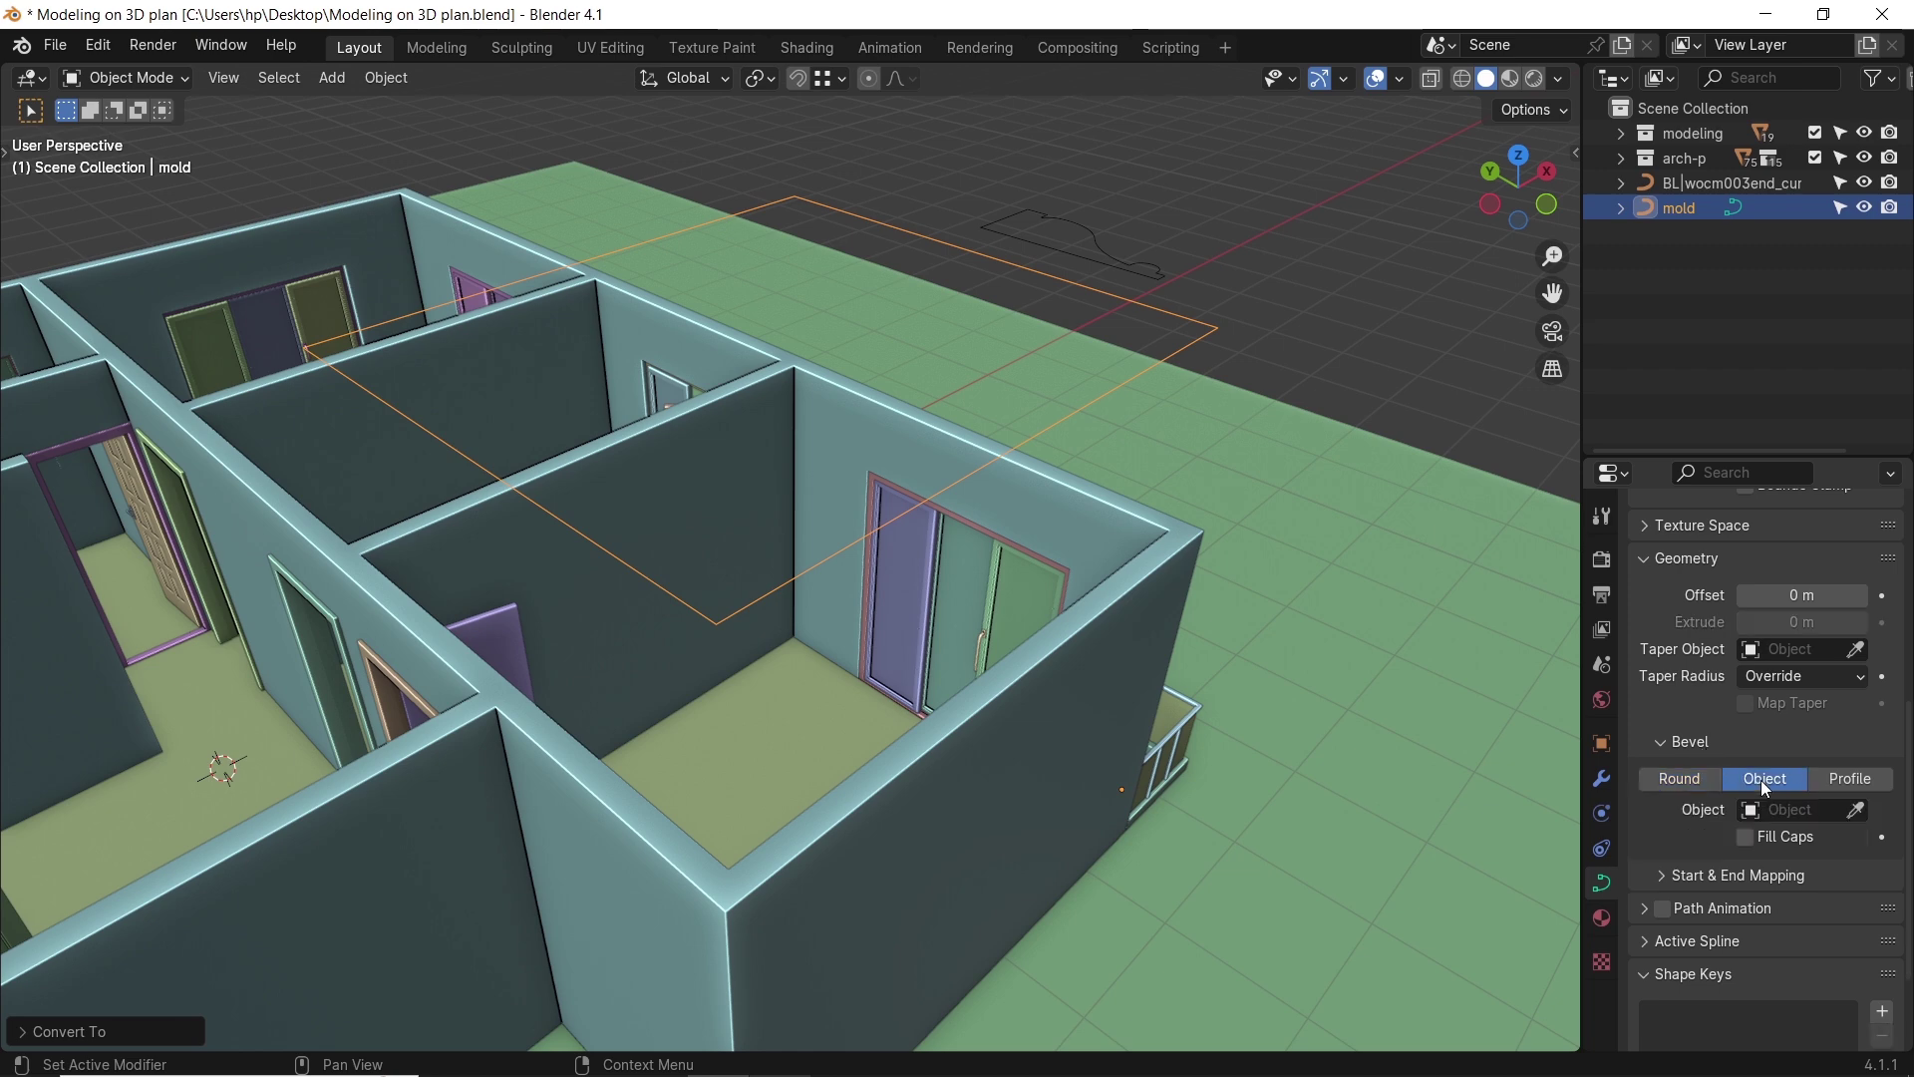
left_click(1856, 810)
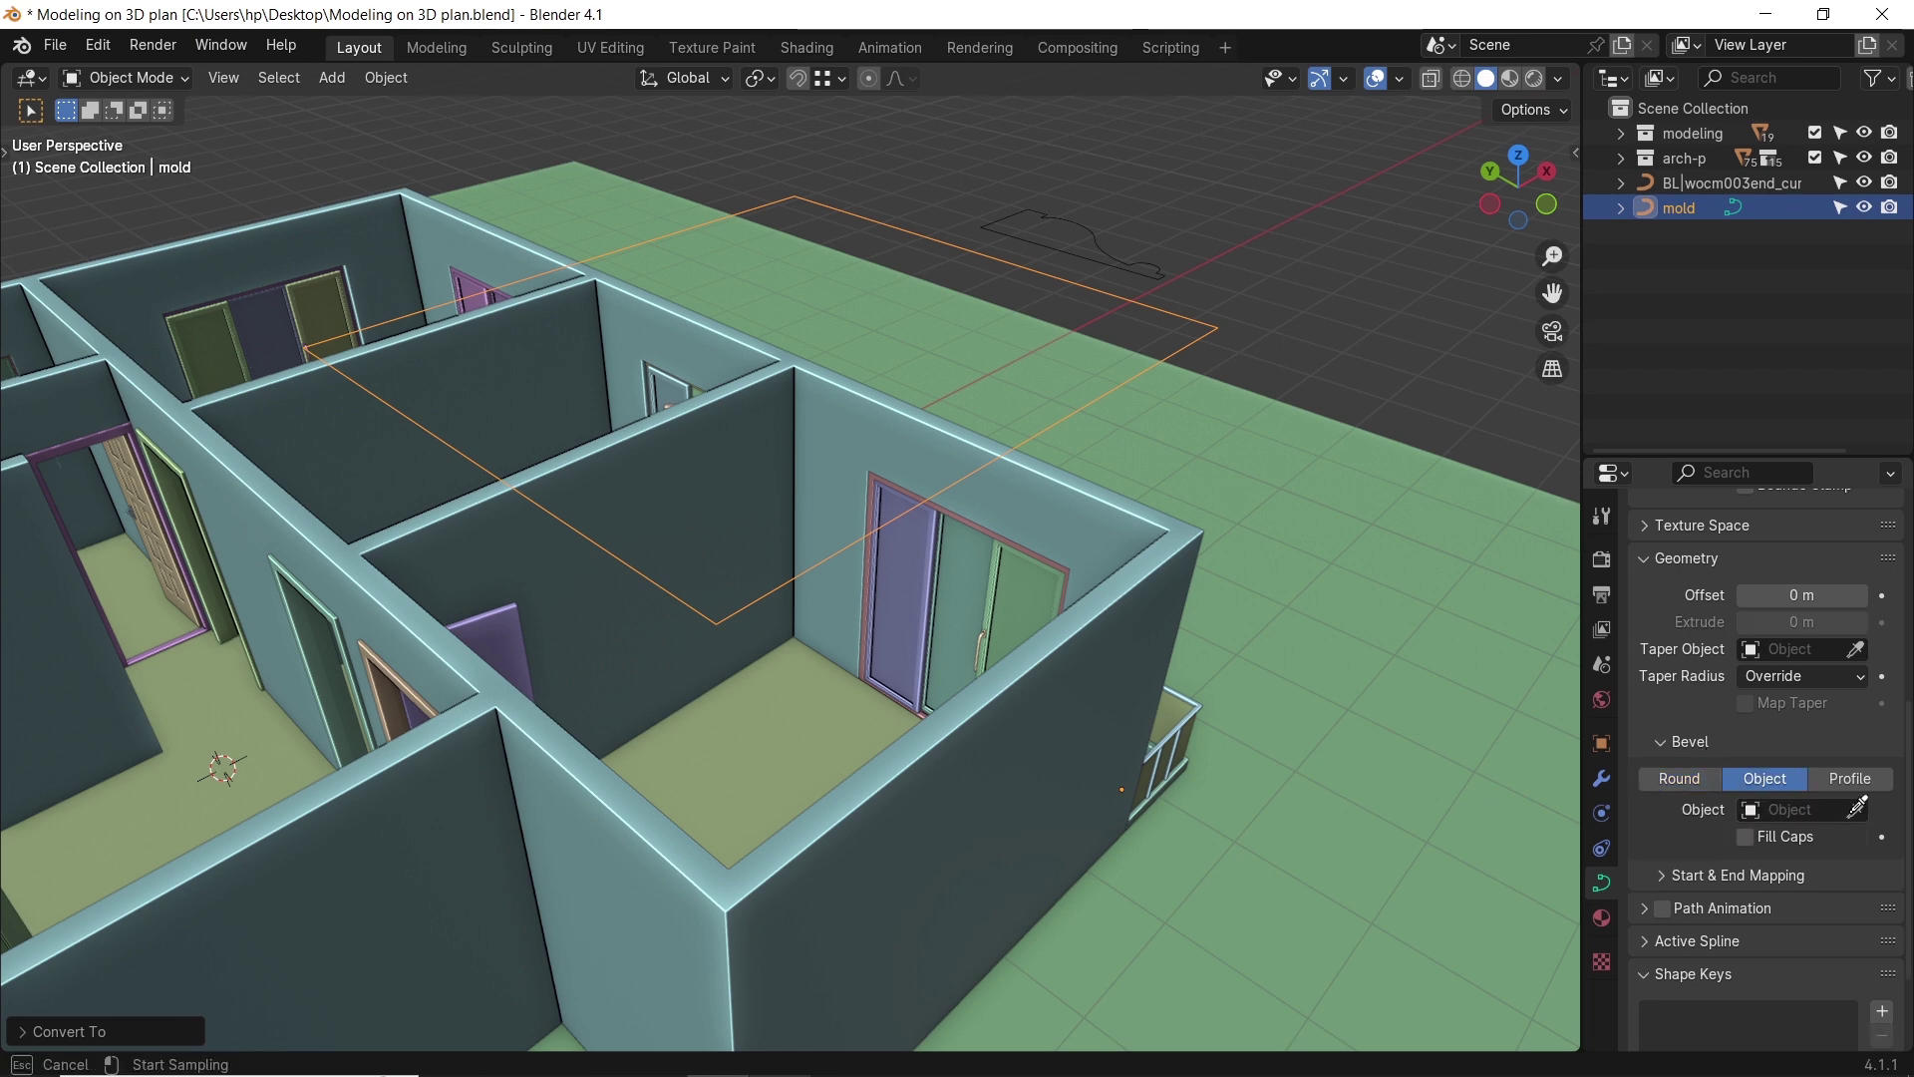
left_click(1146, 249)
Split the 3D viewport in two and frame the end profile curve in top view beside the perspective view.
middle_click_drag(1300, 532, 732, 549)
left_click(1107, 438)
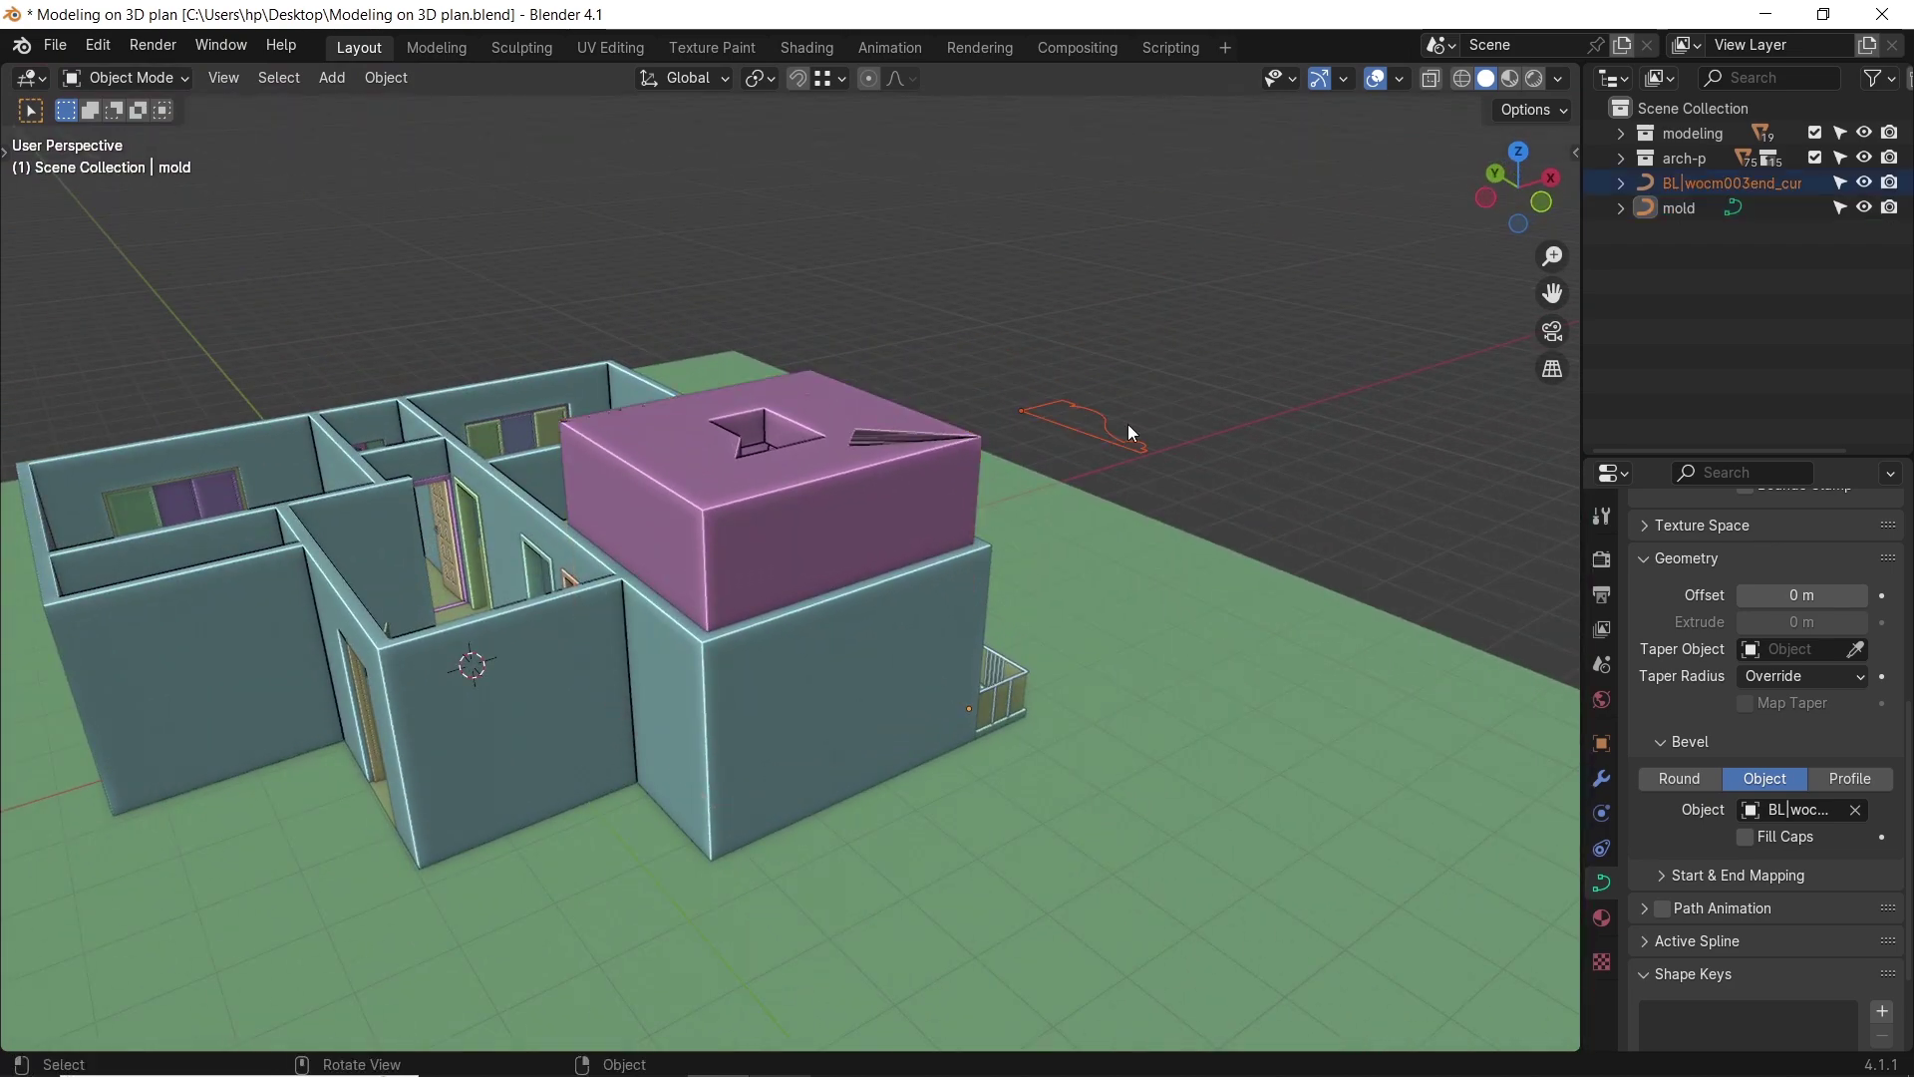
left_click_drag(6, 93, 529, 190)
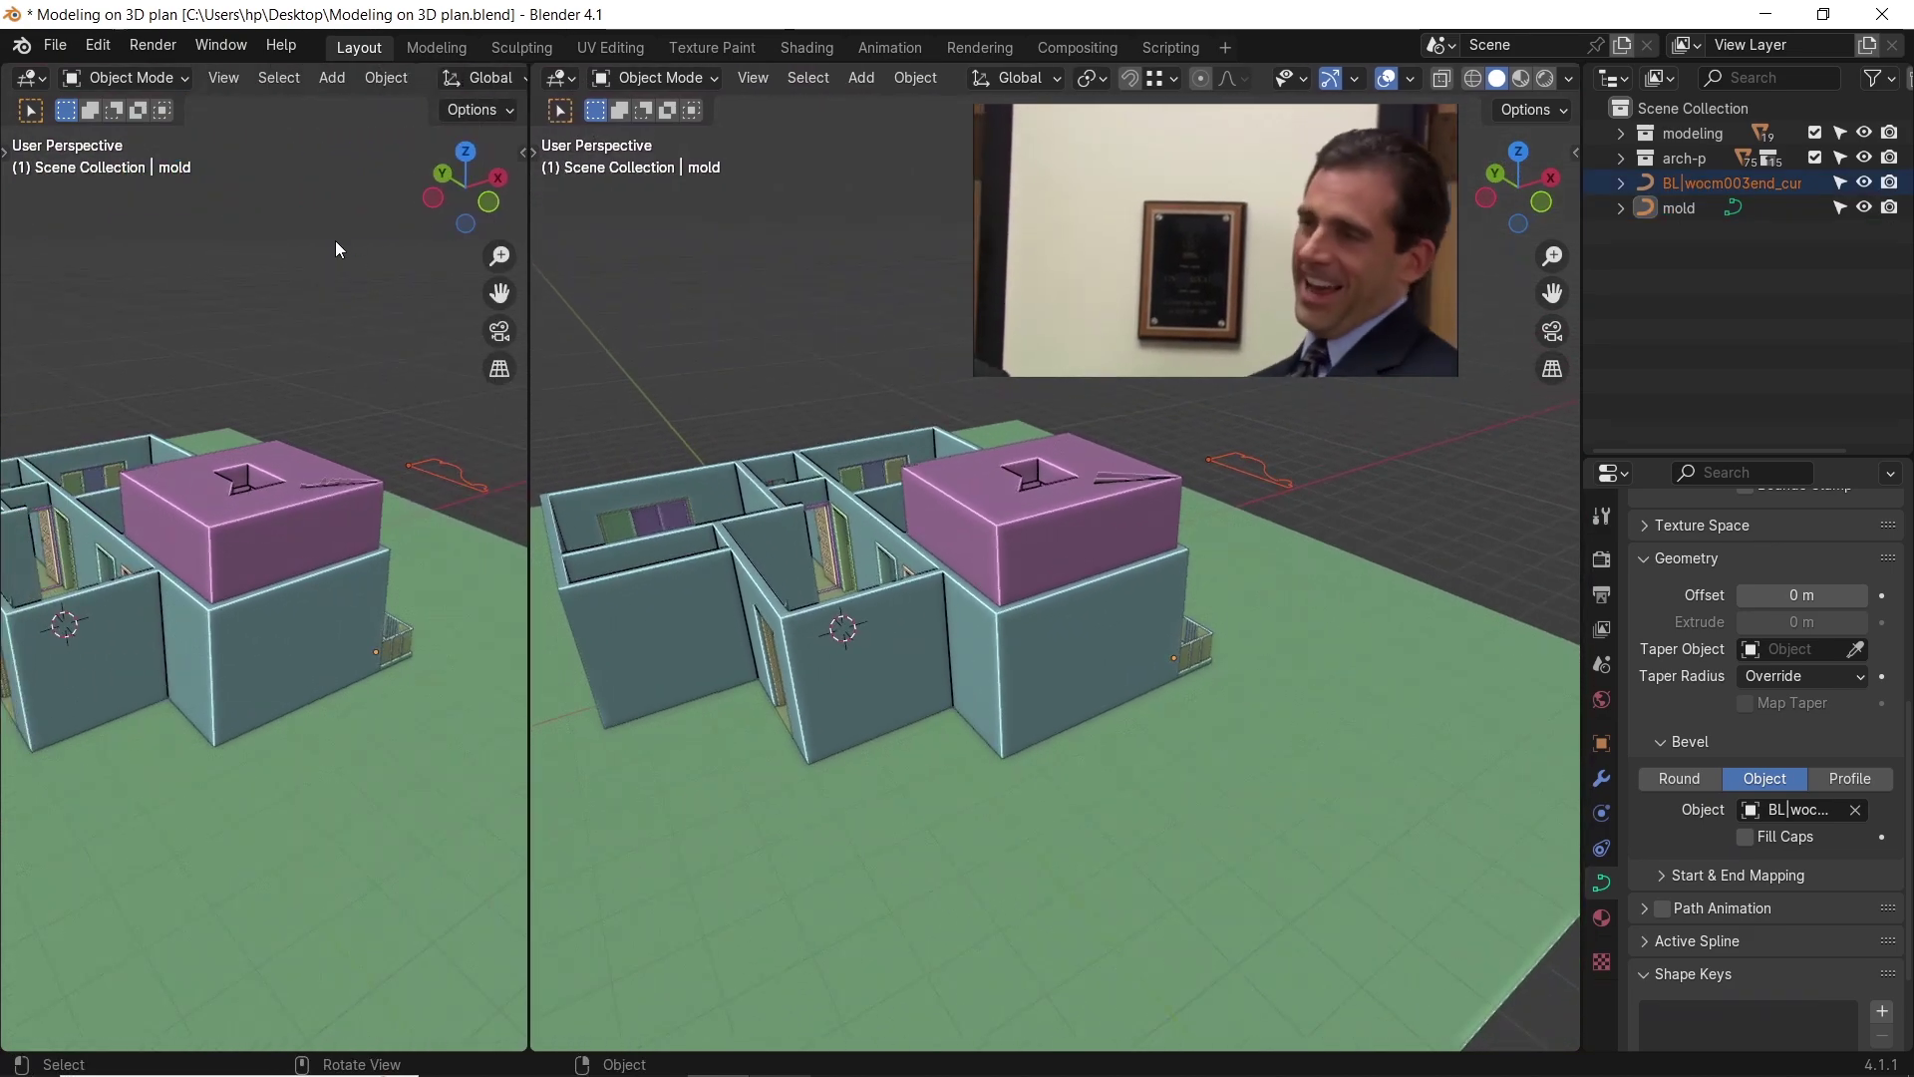
key("KP_Decimal")
key("KP_7")
scroll(299, 427, "up", 4)
middle_click_drag(1003, 566, 1031, 610)
scroll(1037, 571, "up", 3)
Scale down the end profile curve in top view to slim the molding, and frame it in the view.
key("s")
left_click(224, 521)
key("s")
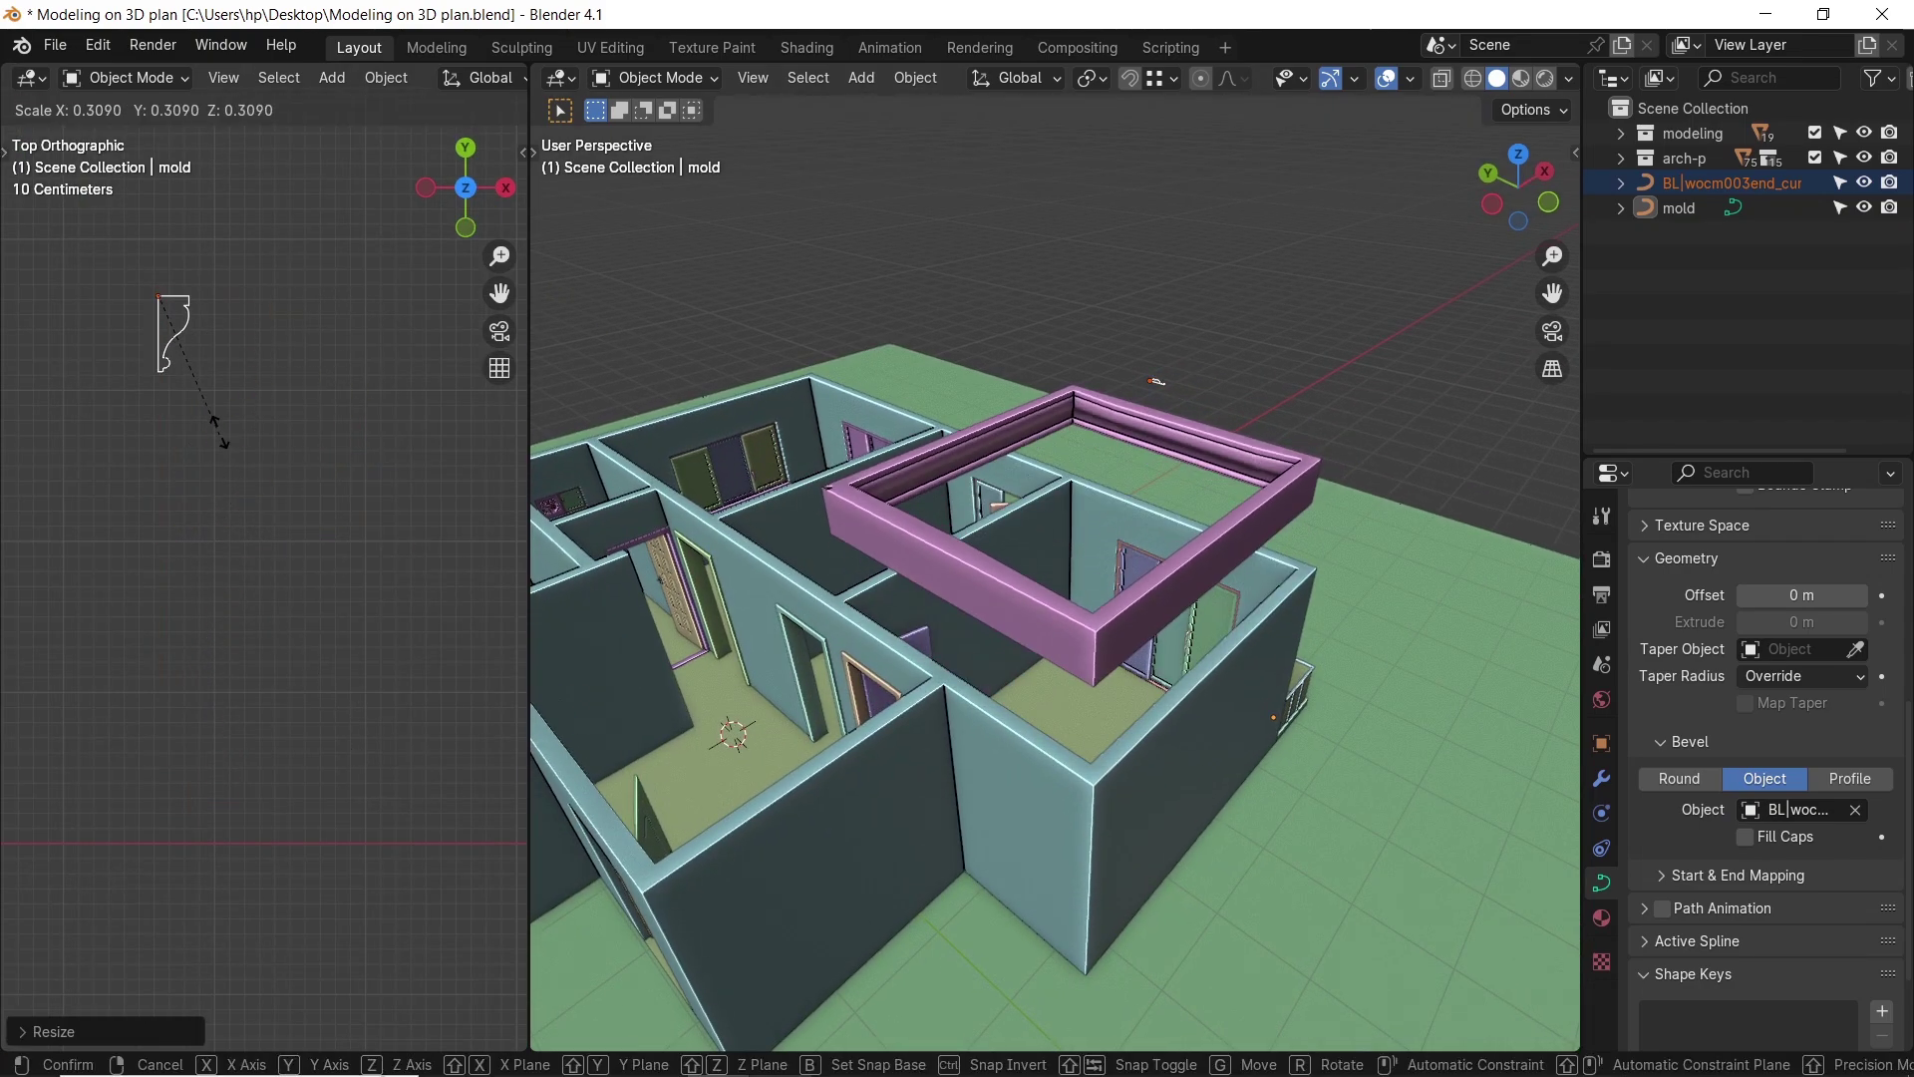
left_click(199, 389)
key("KP_Decimal")
Lower the mold object along Z until it sits against the inner top edge of the room walls.
left_click(1175, 464)
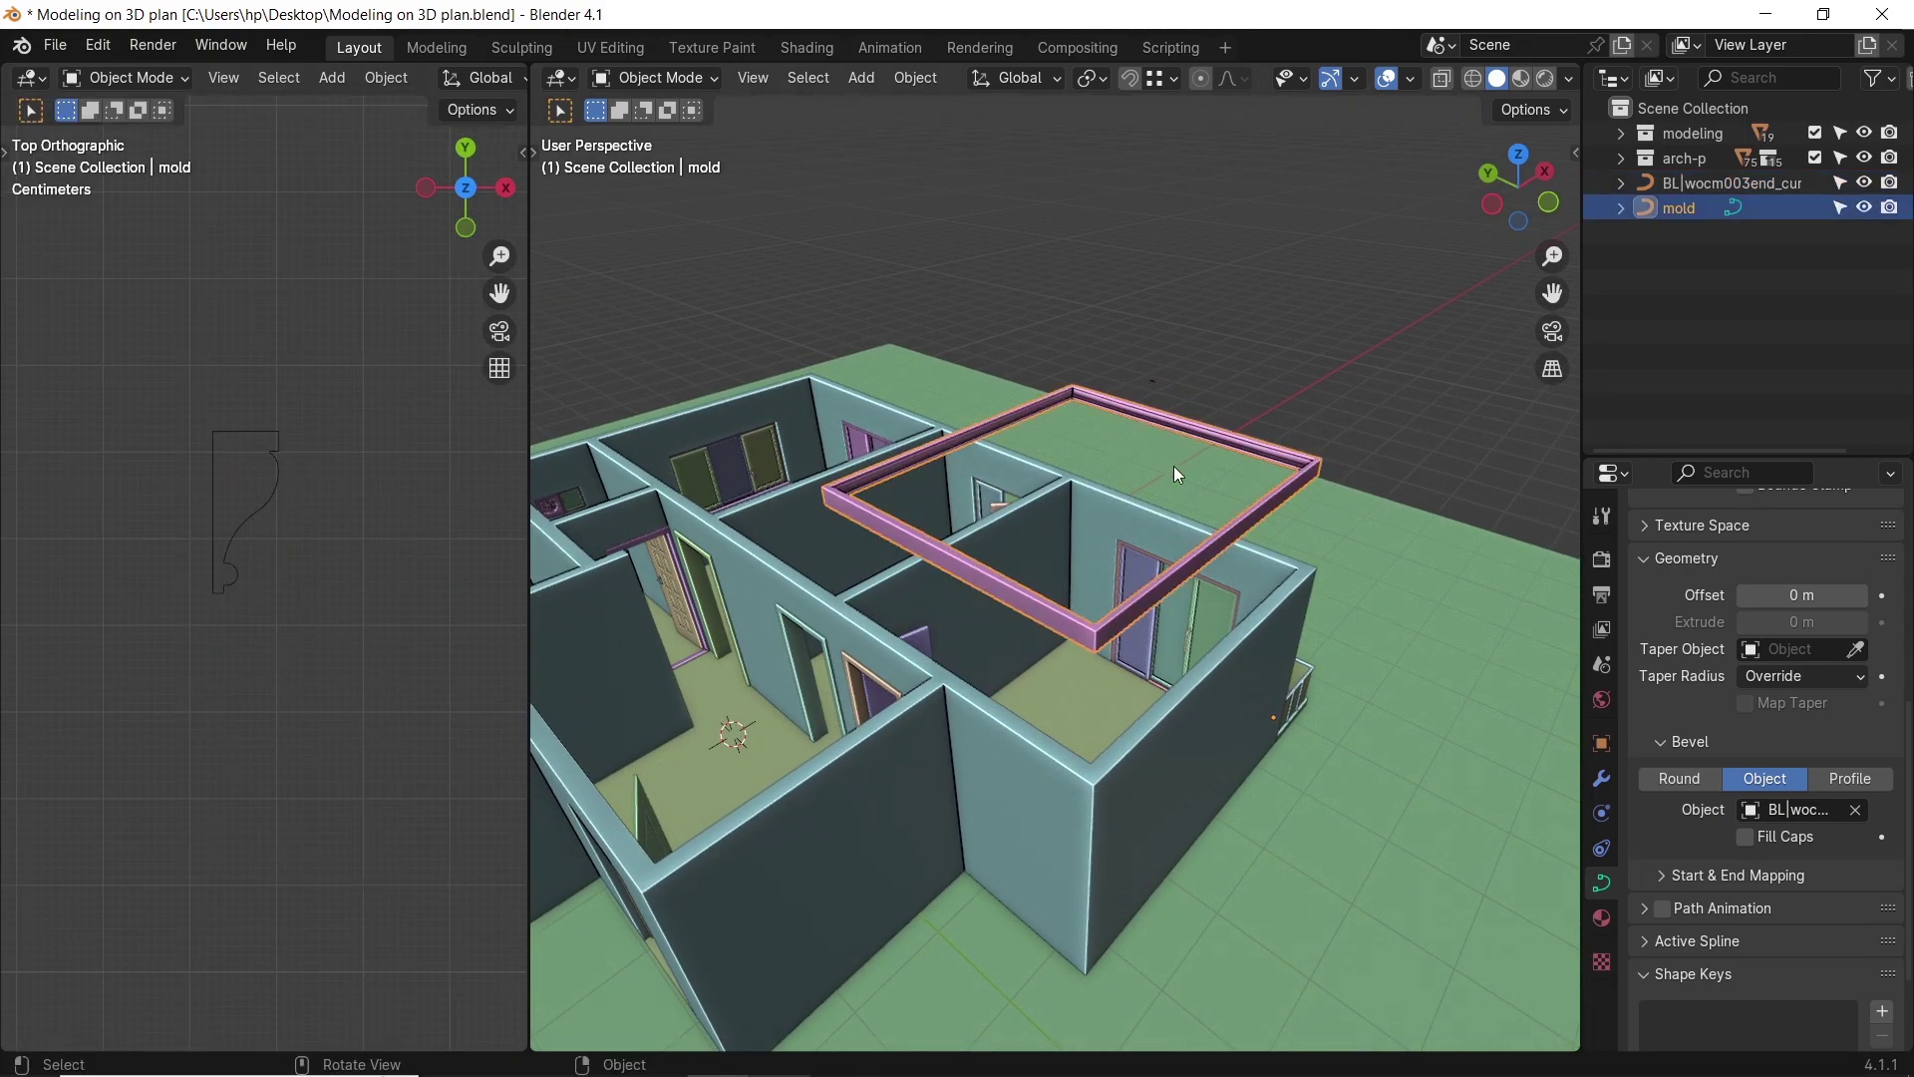
mouse_move(1123, 471)
middle_mouse_down()
mouse_move(1111, 398)
mouse_move(1111, 436)
middle_mouse_up()
scroll(1111, 499, "up", 4)
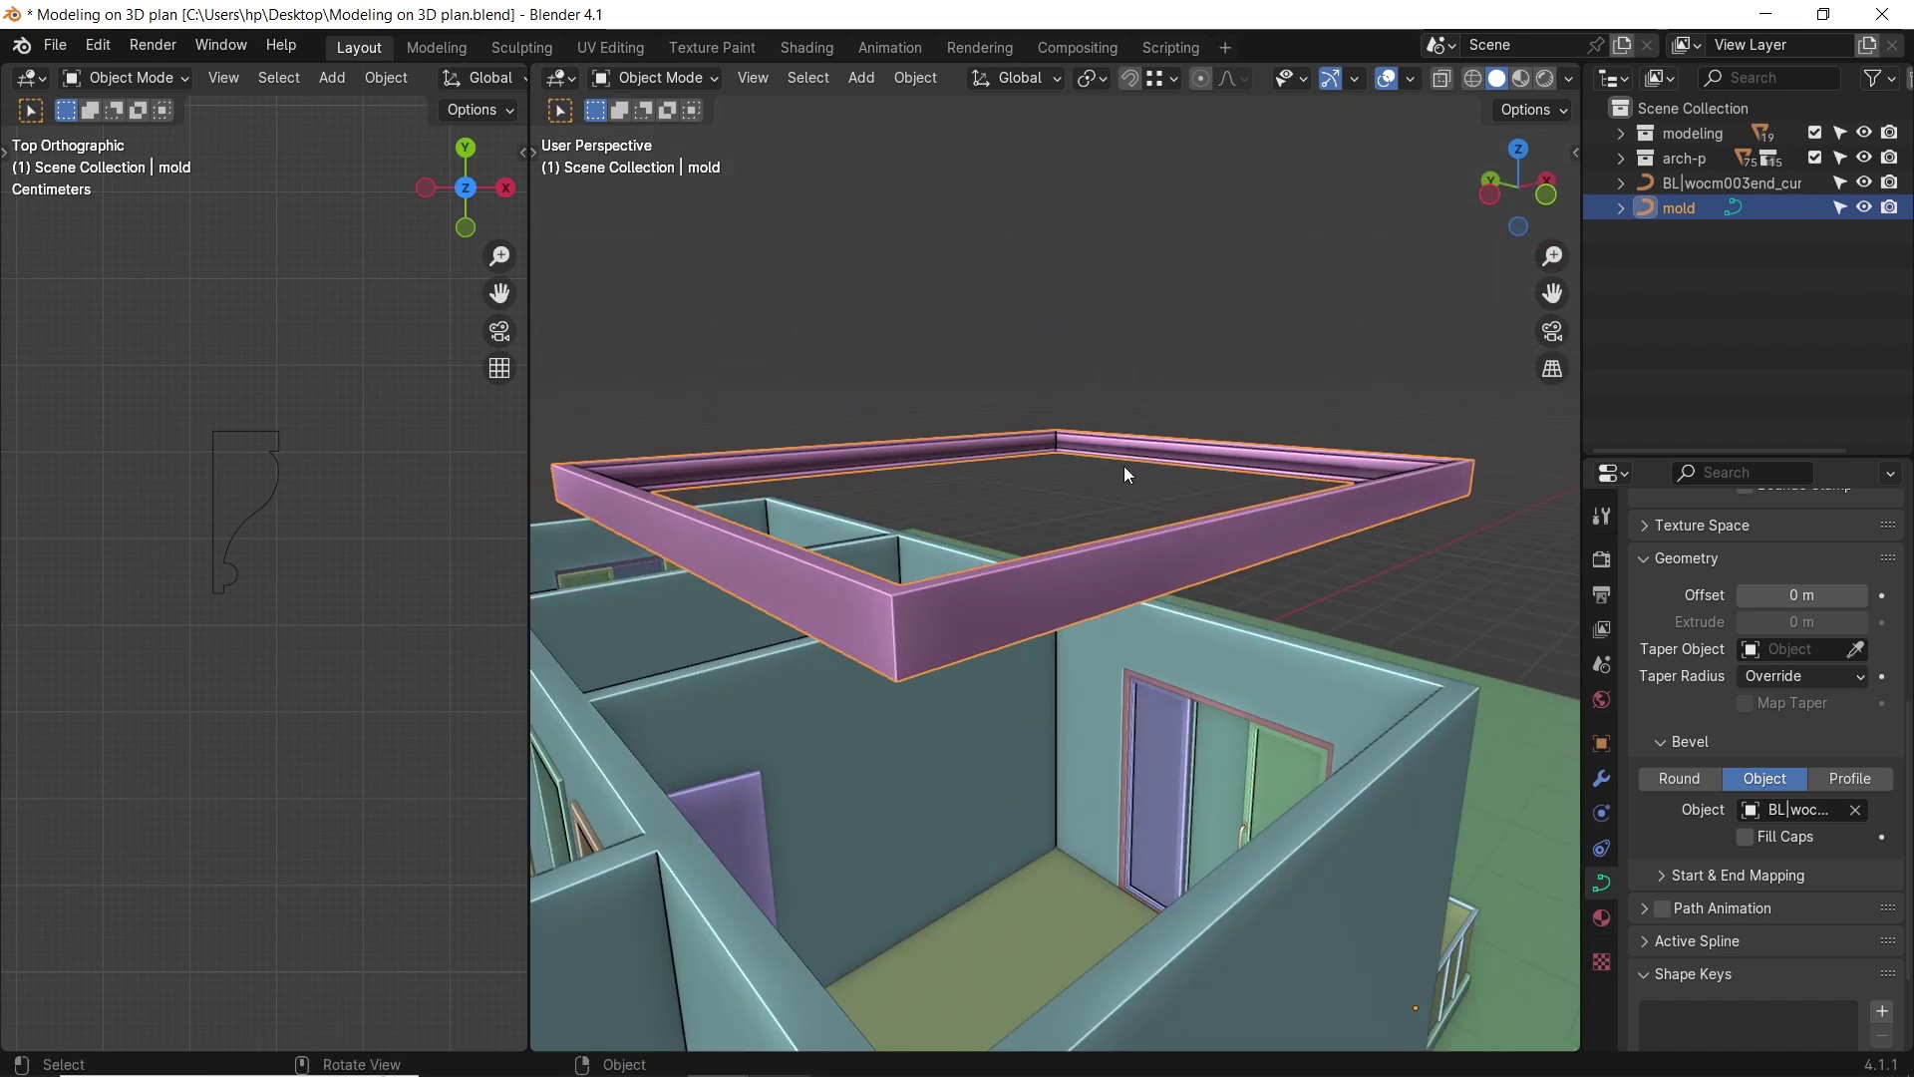
key("g")
key("z")
left_click(1125, 1009)
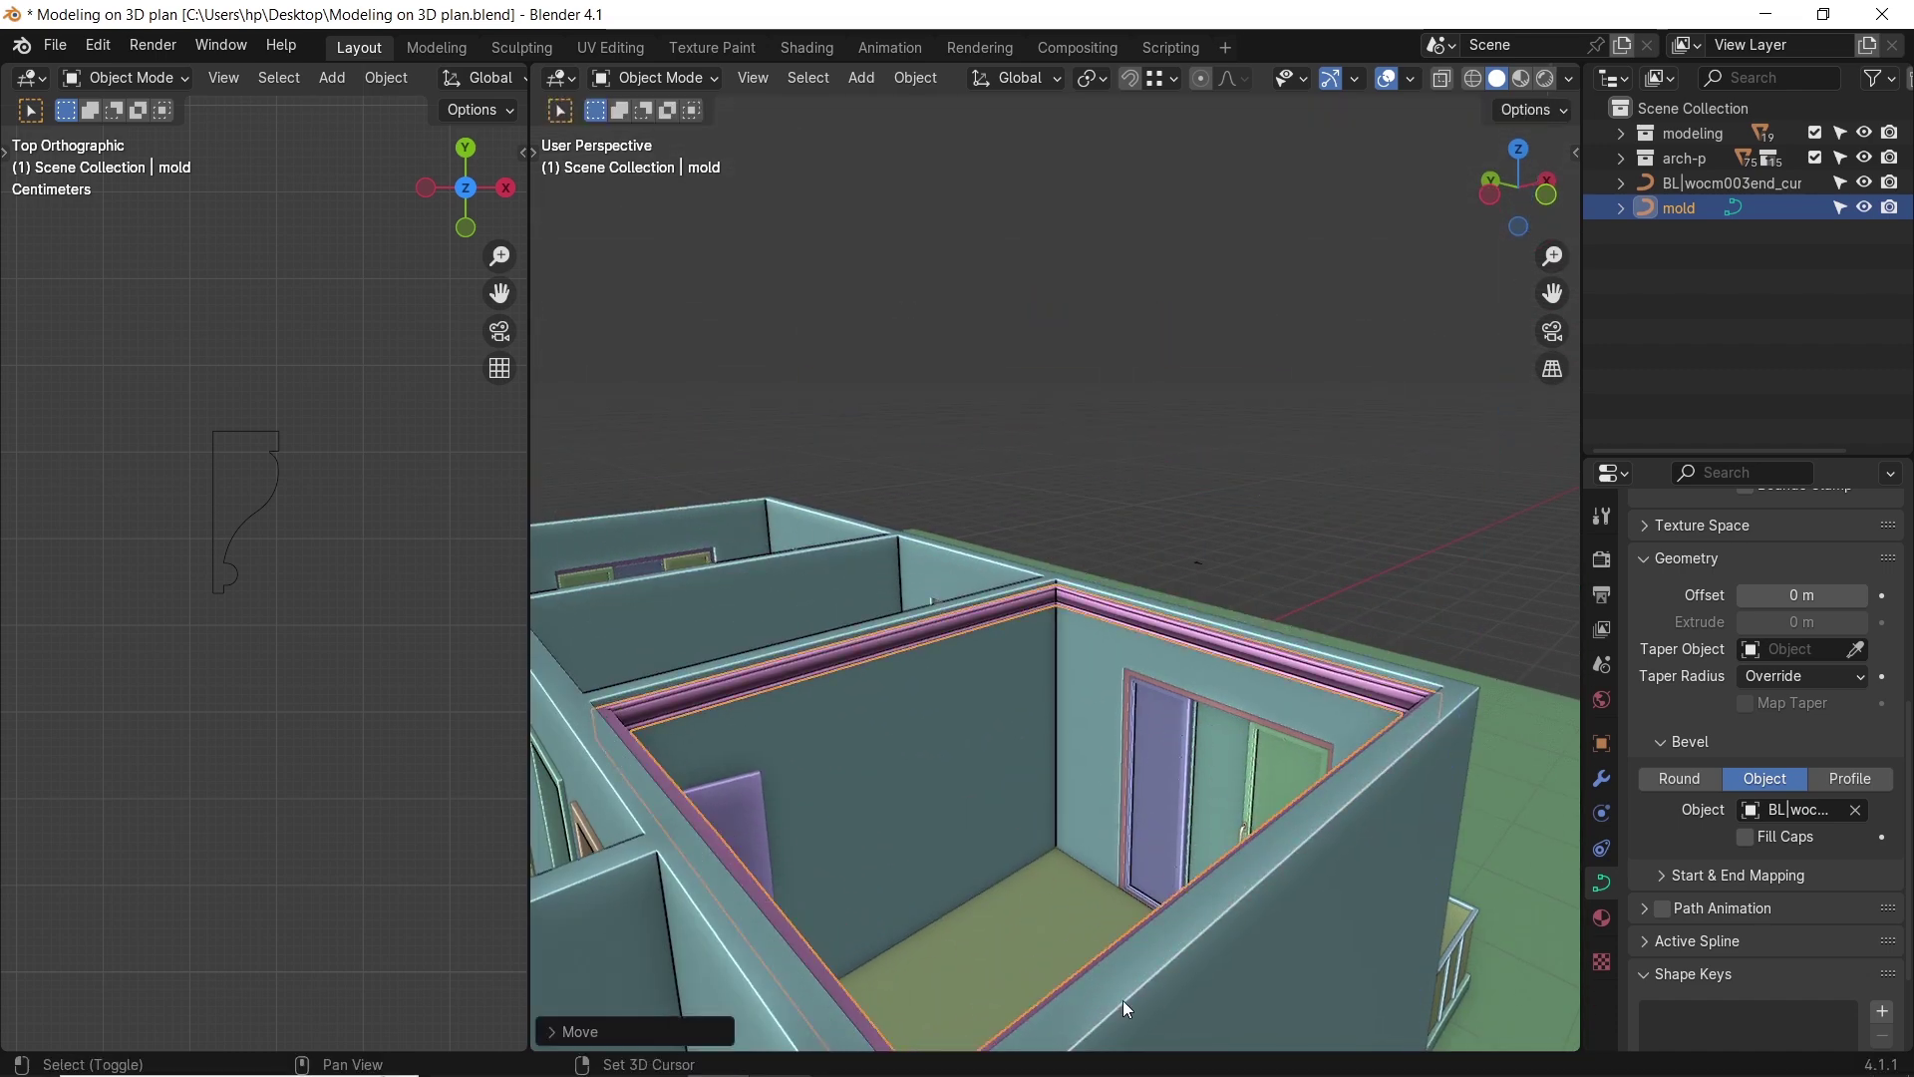
scroll(1129, 744, "up", 4)
middle_click_drag(1129, 744, 1076, 558, "shift")
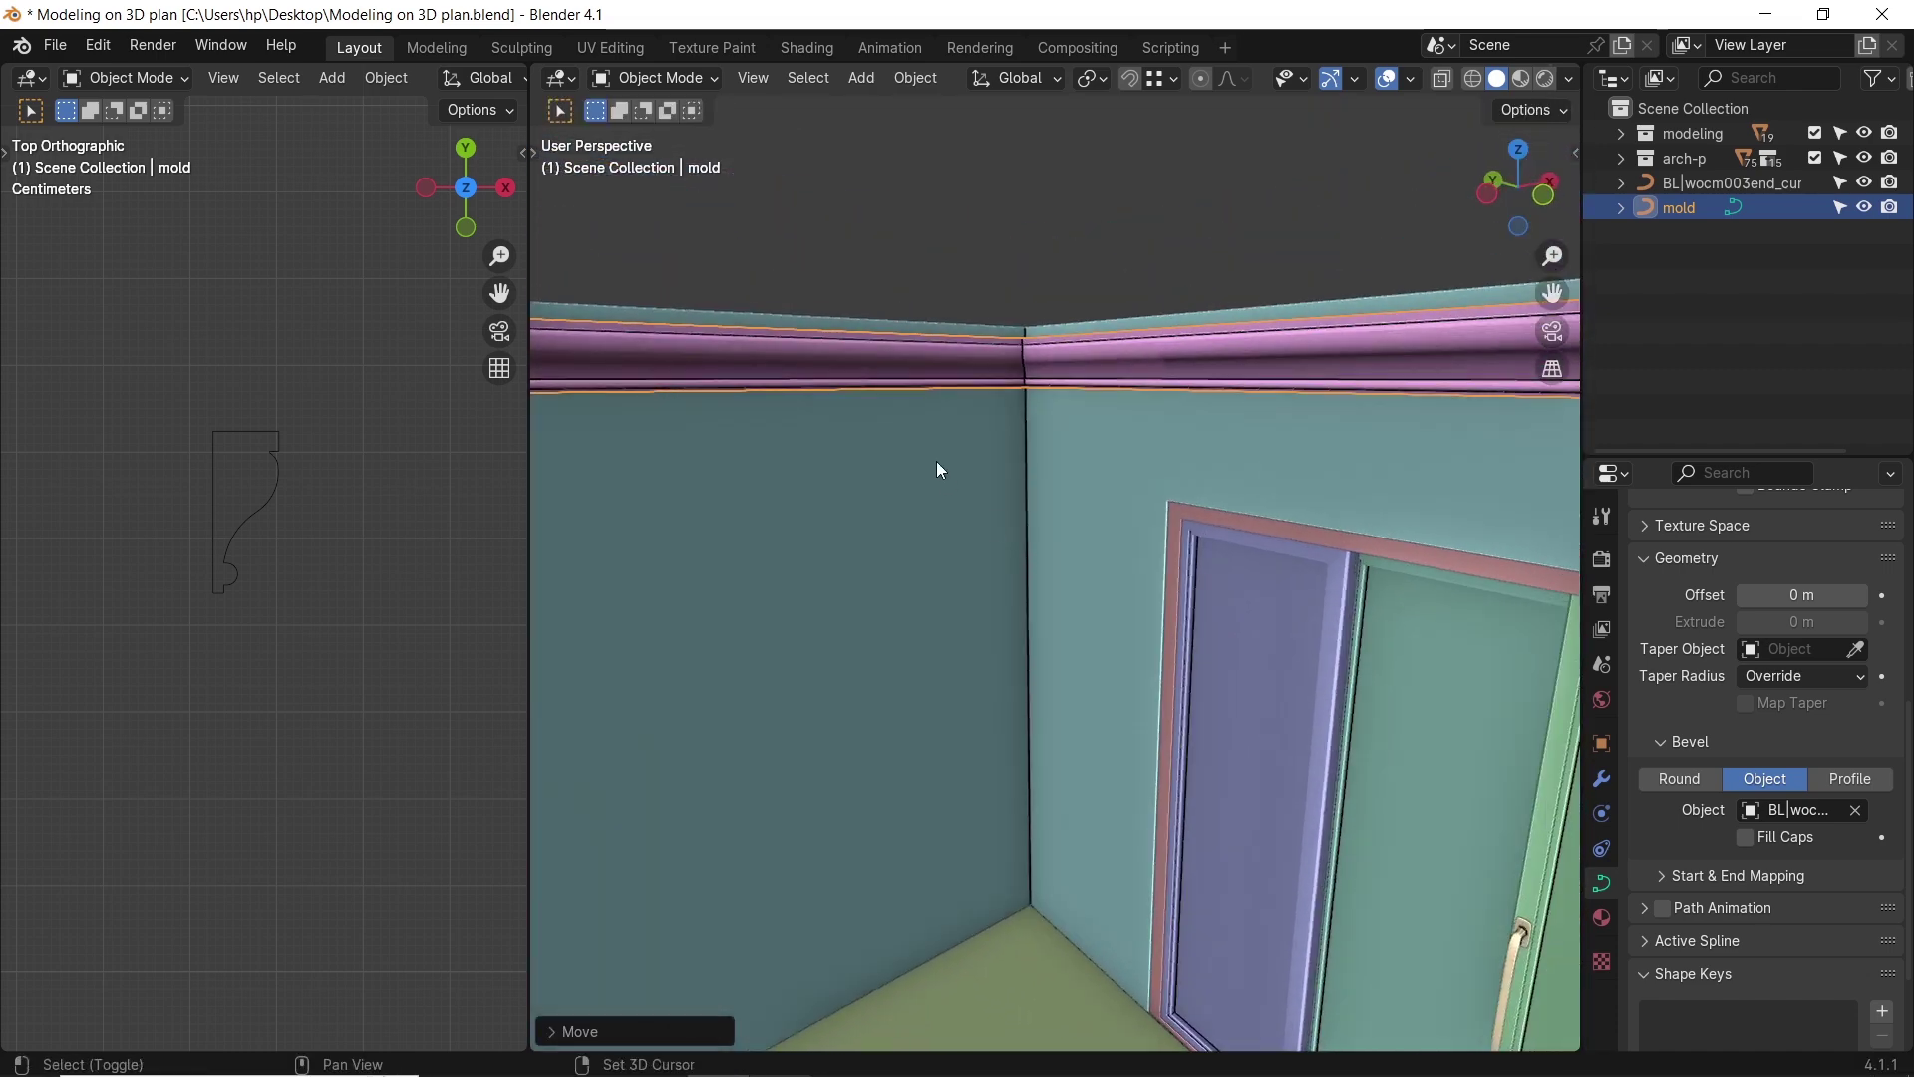
middle_click_drag(937, 460, 1077, 562)
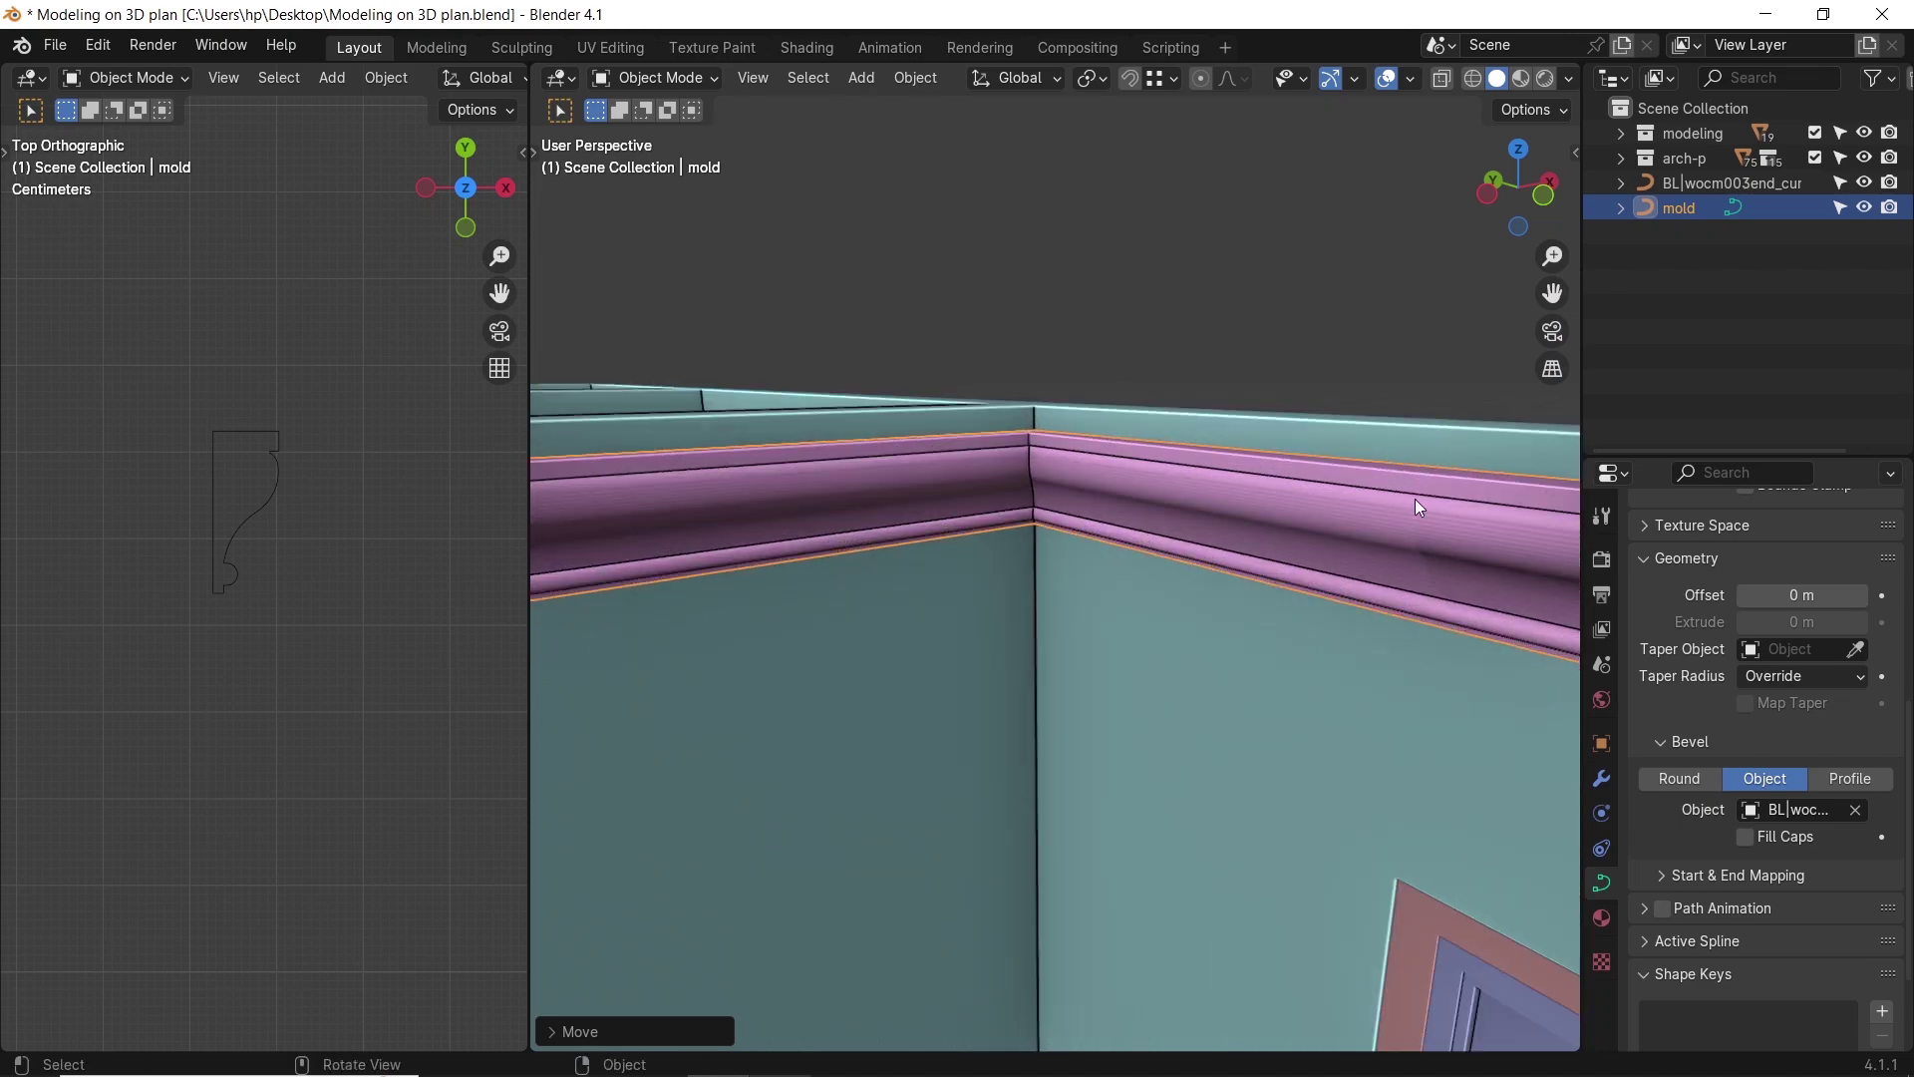
Dissolve the extra mid-wall control point of the mold curve above the sliding door wall.
key("Tab")
middle_click_drag(1378, 596, 1291, 588)
middle_click_drag(1291, 588, 1061, 254, "shift")
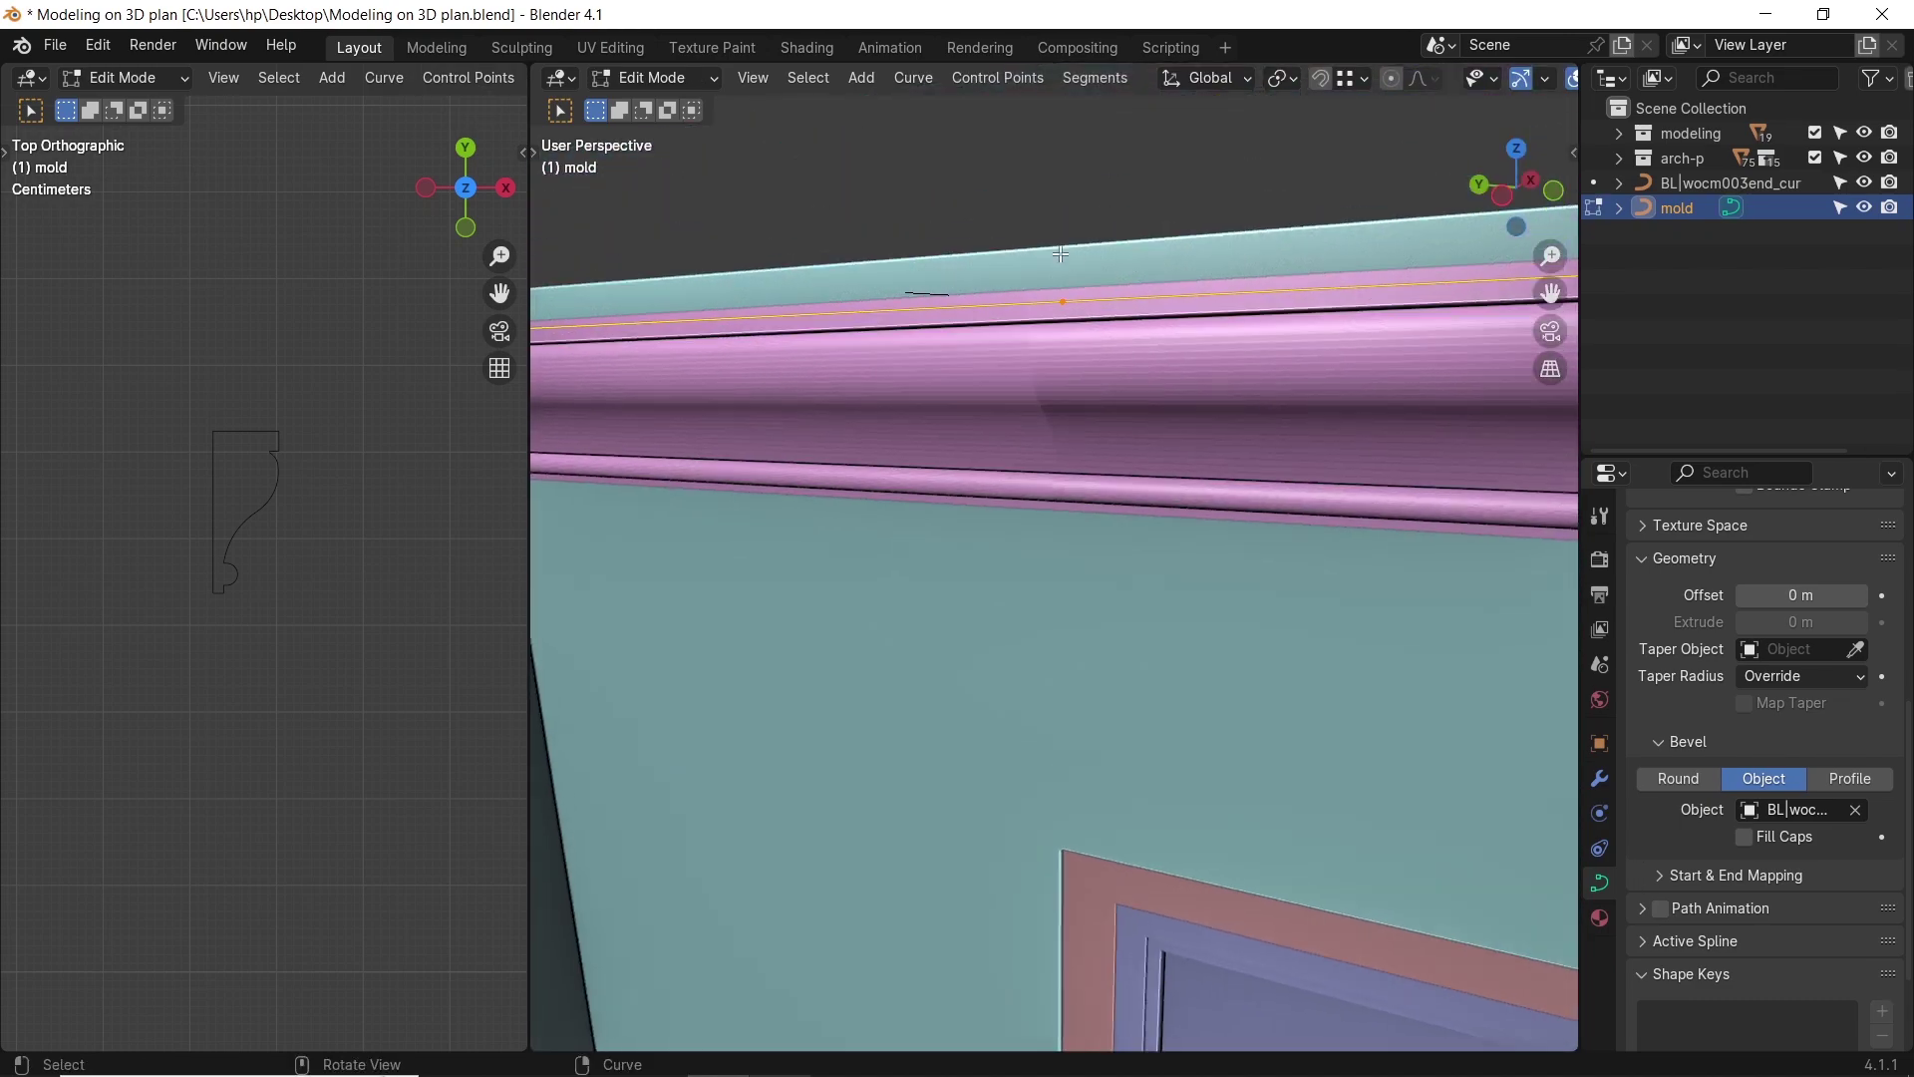
left_click_drag(1025, 234, 1139, 432)
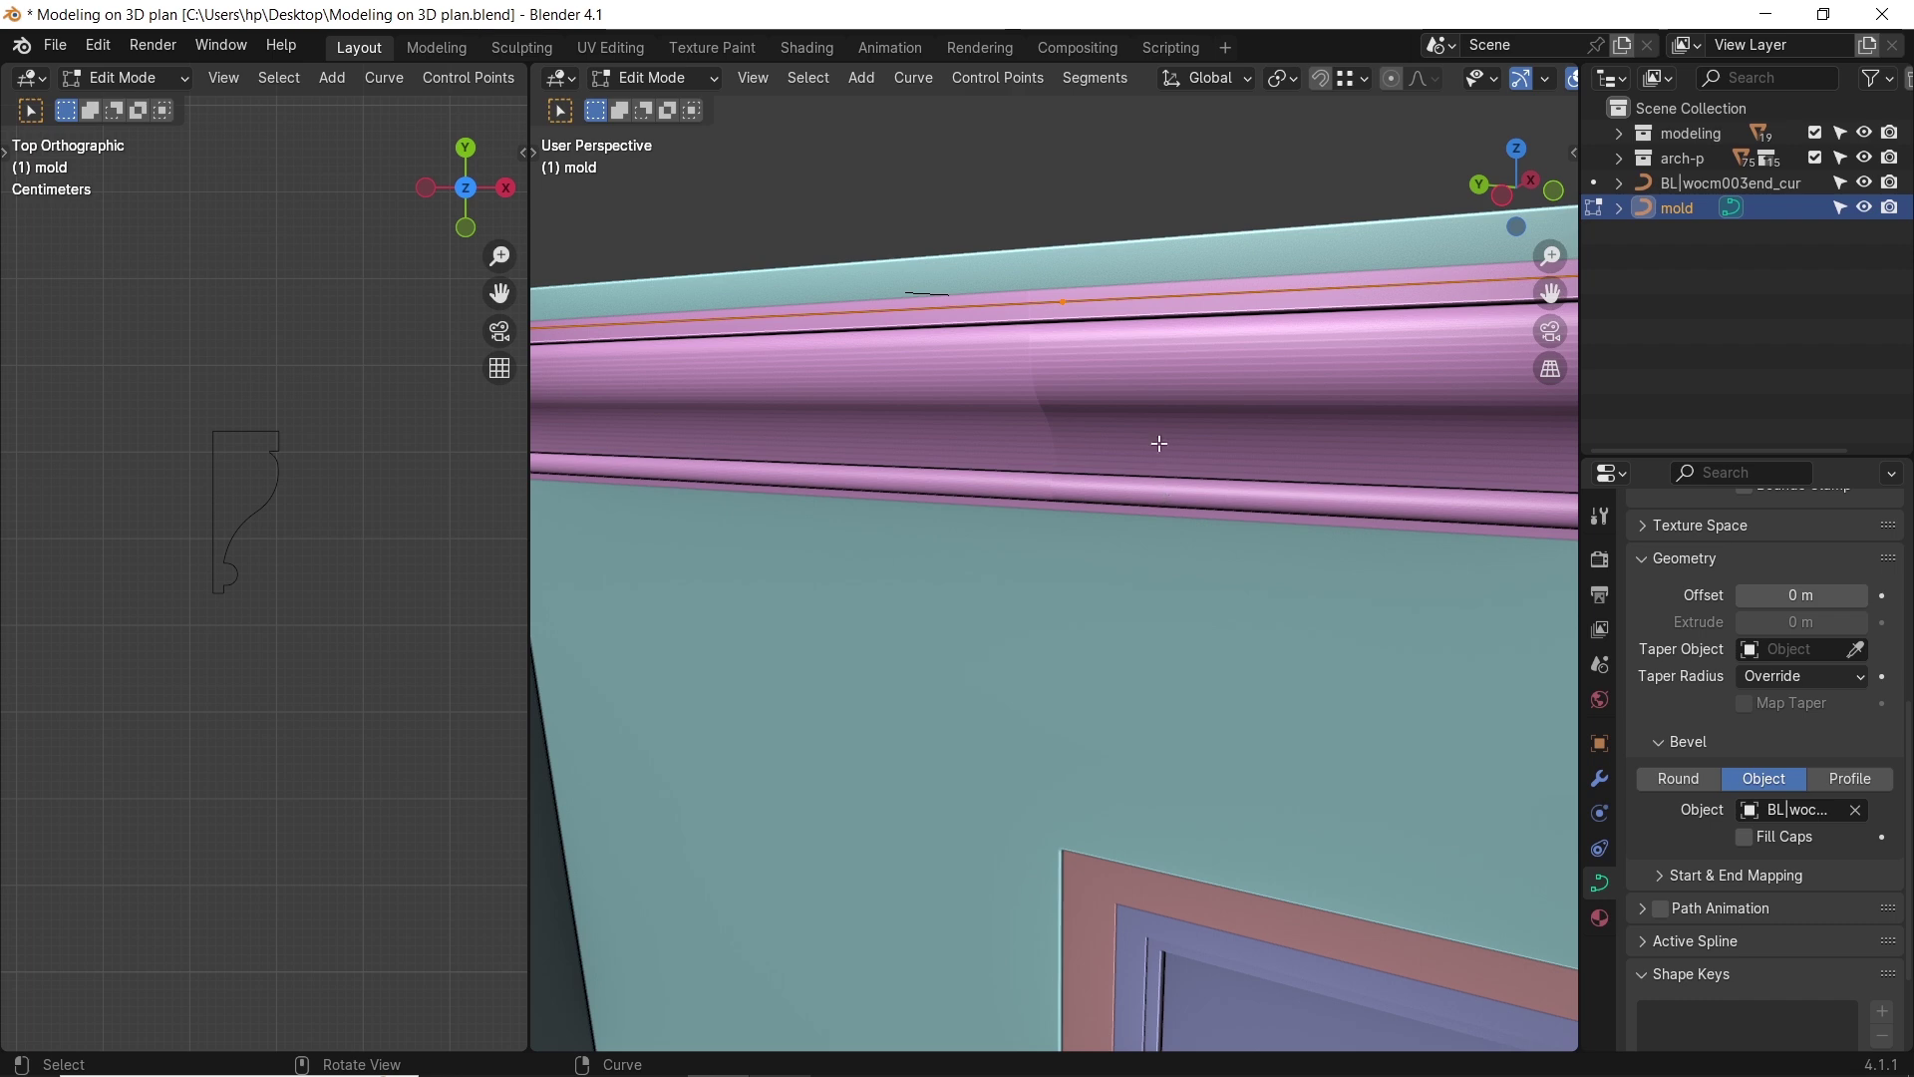
key("ctrl+z")
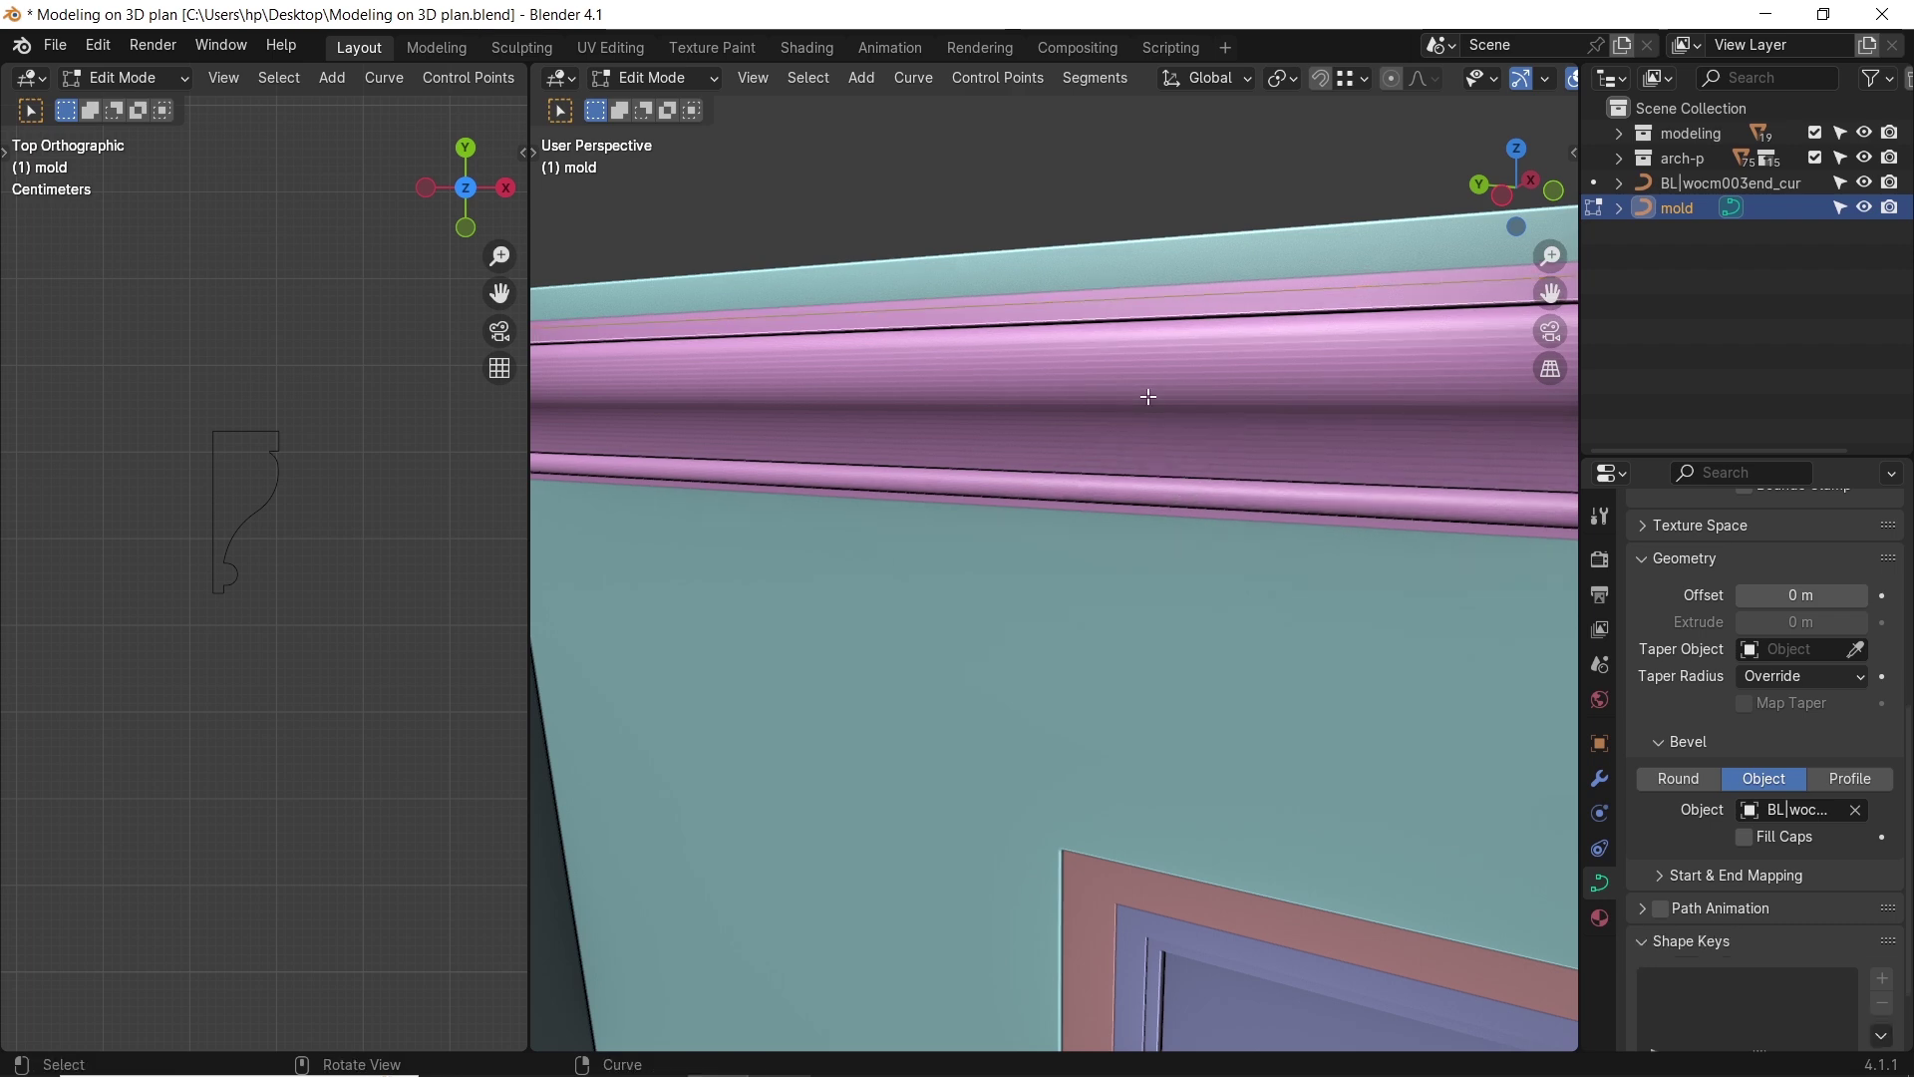
Dissolve the remaining mid-wall control points of the mold curve in top view, keeping only its four corners, and return to Object Mode.
key("KP_7")
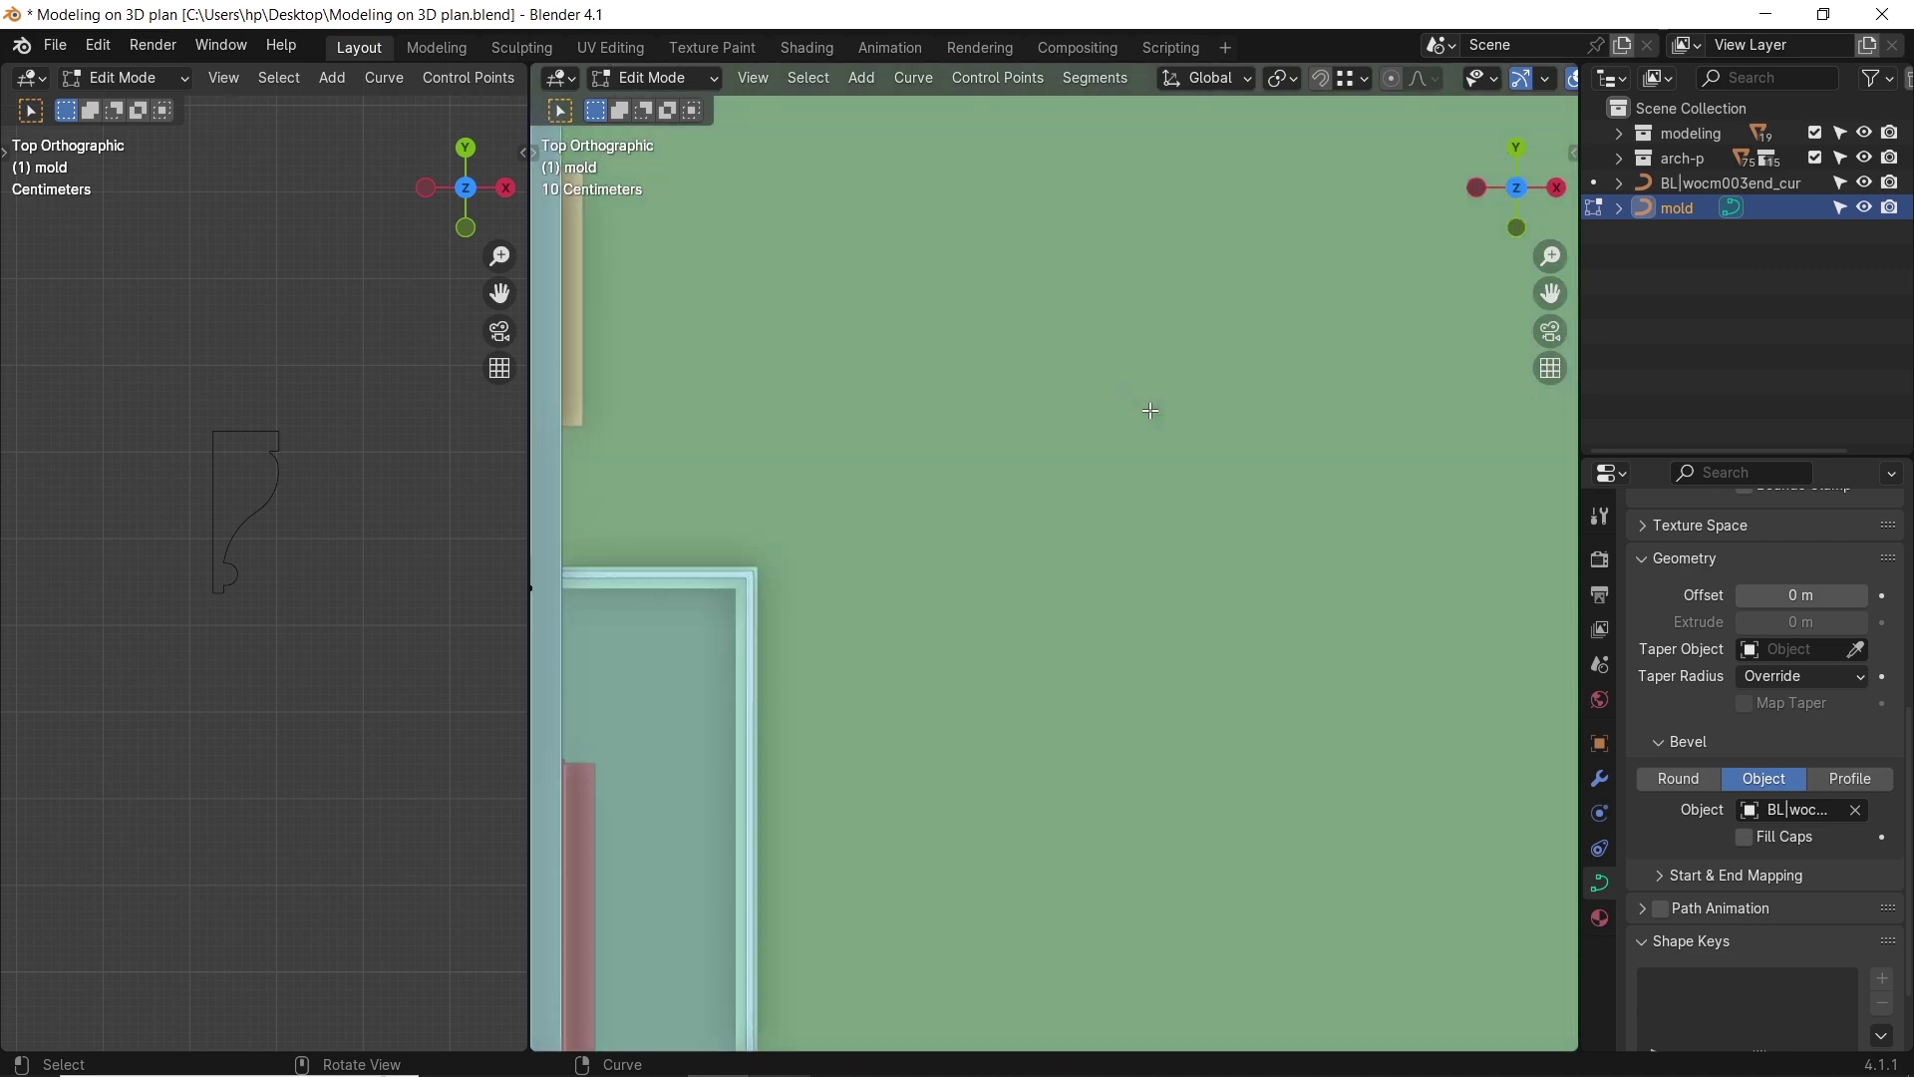
scroll(1151, 413, "down", 3)
middle_click_drag(684, 586, 1182, 376, "shift")
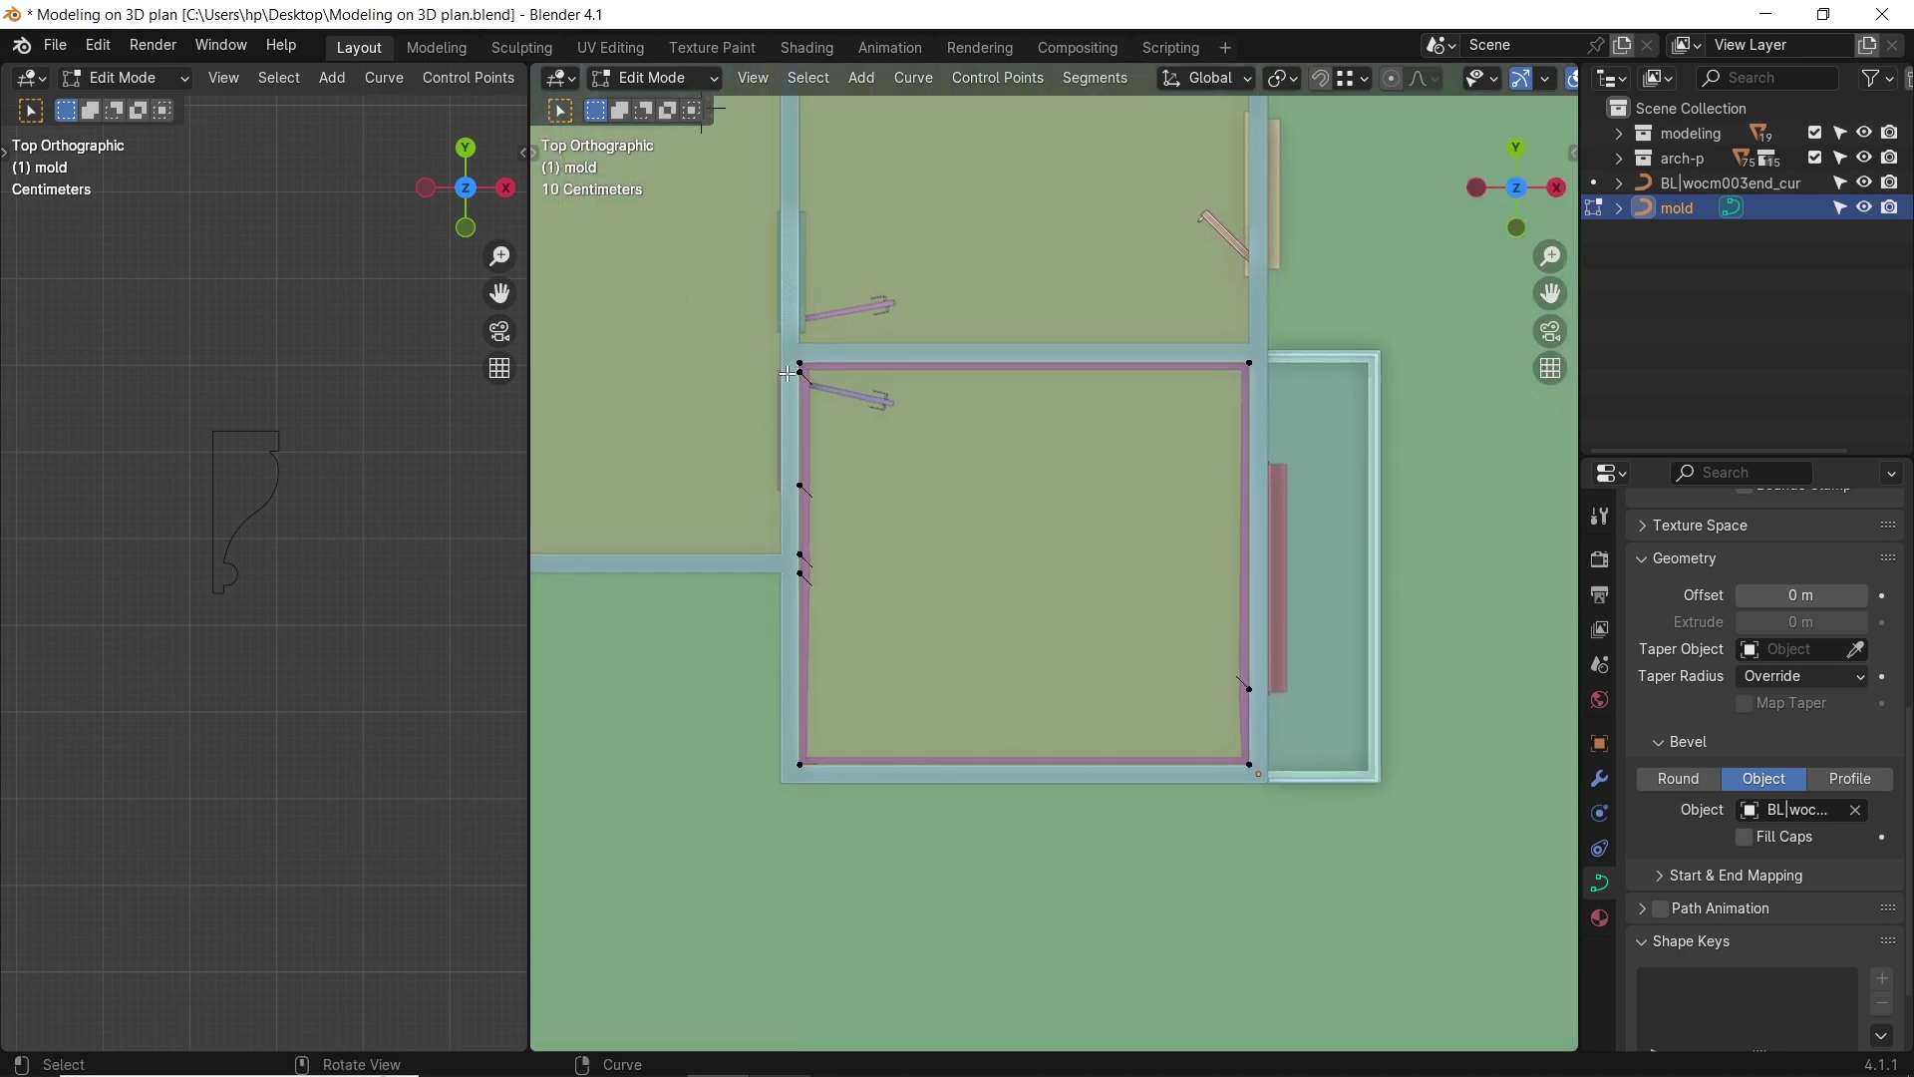
left_click_drag(787, 370, 871, 632)
left_click(1248, 688, "shift")
key("ctrl+x")
key("Tab")
middle_click_drag(1172, 559, 1015, 349)
scroll(1015, 349, "up", 6)
middle_click_drag(1038, 428, 1296, 558, "shift")
scroll(1218, 499, "down", 6)
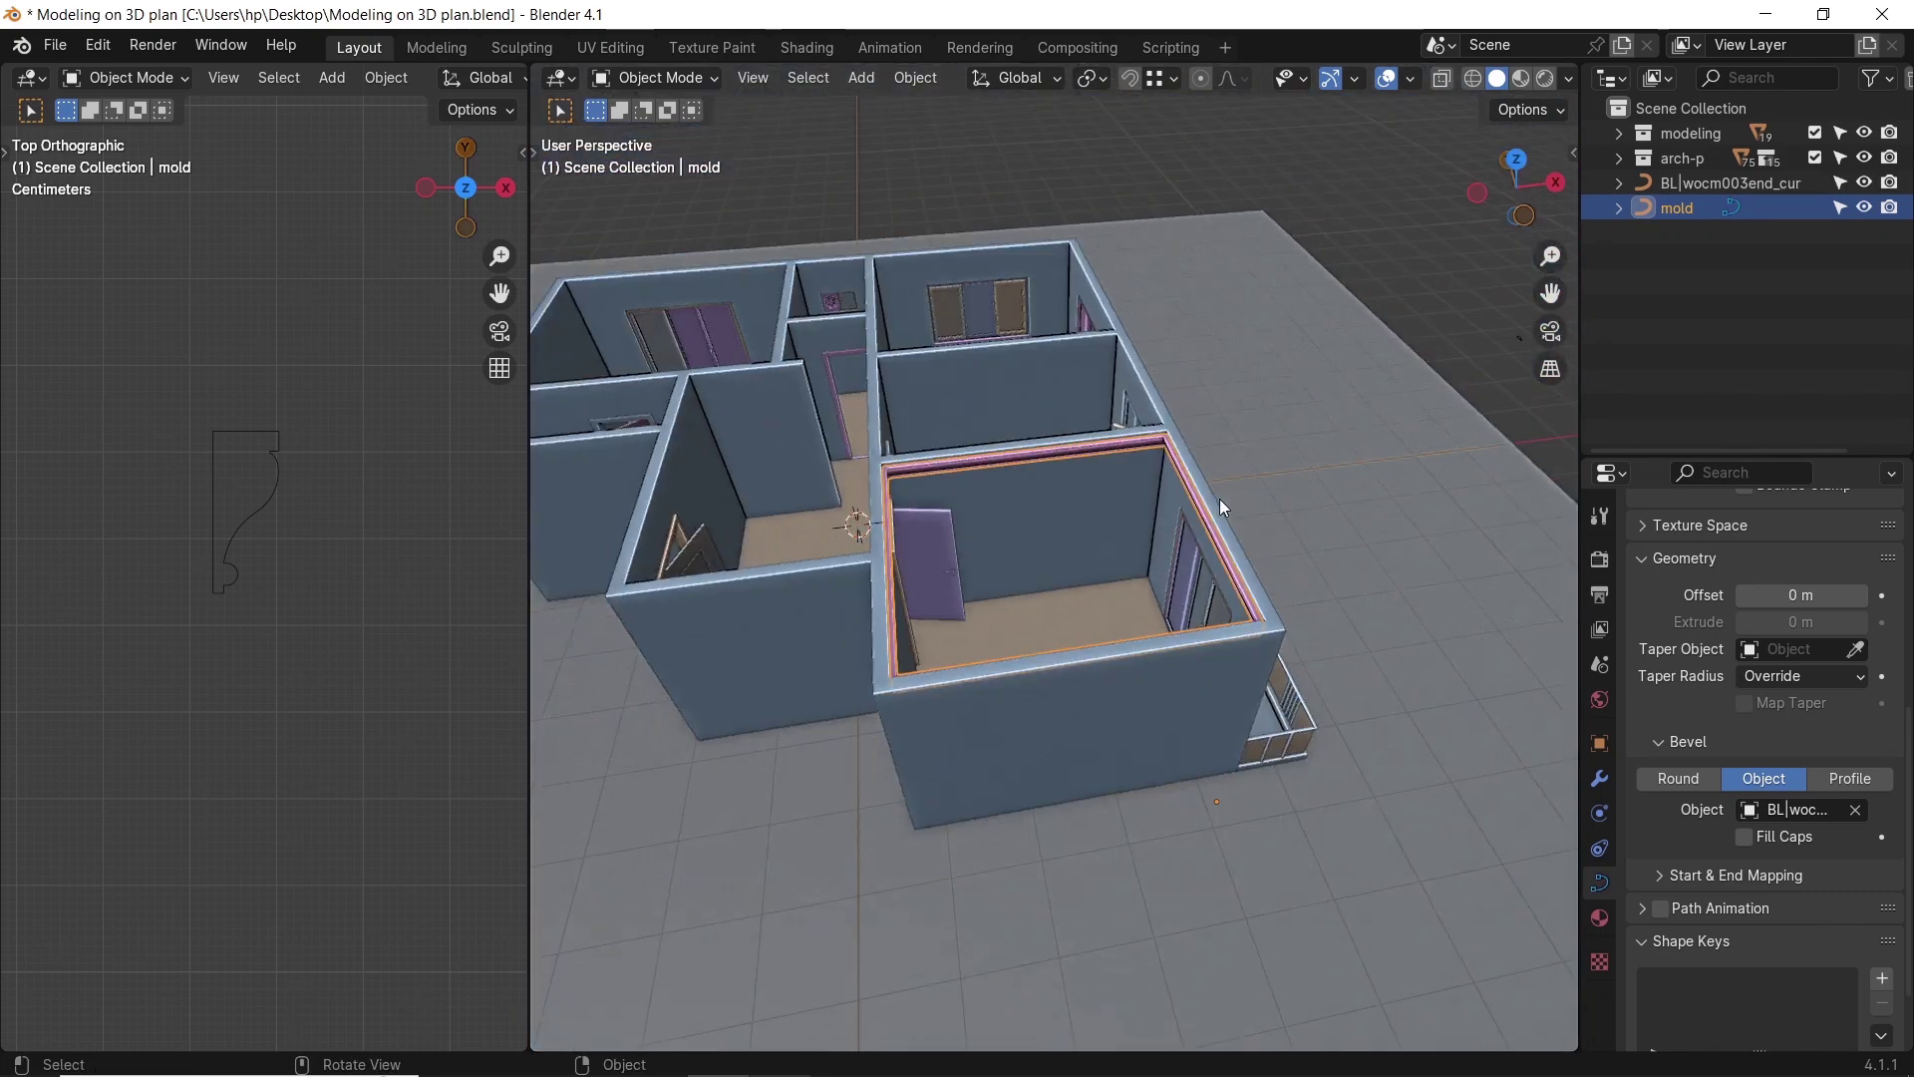
middle_click_drag(1222, 509, 1140, 530)
Import a second molding profile into the scene as a curve.
left_click(52, 47)
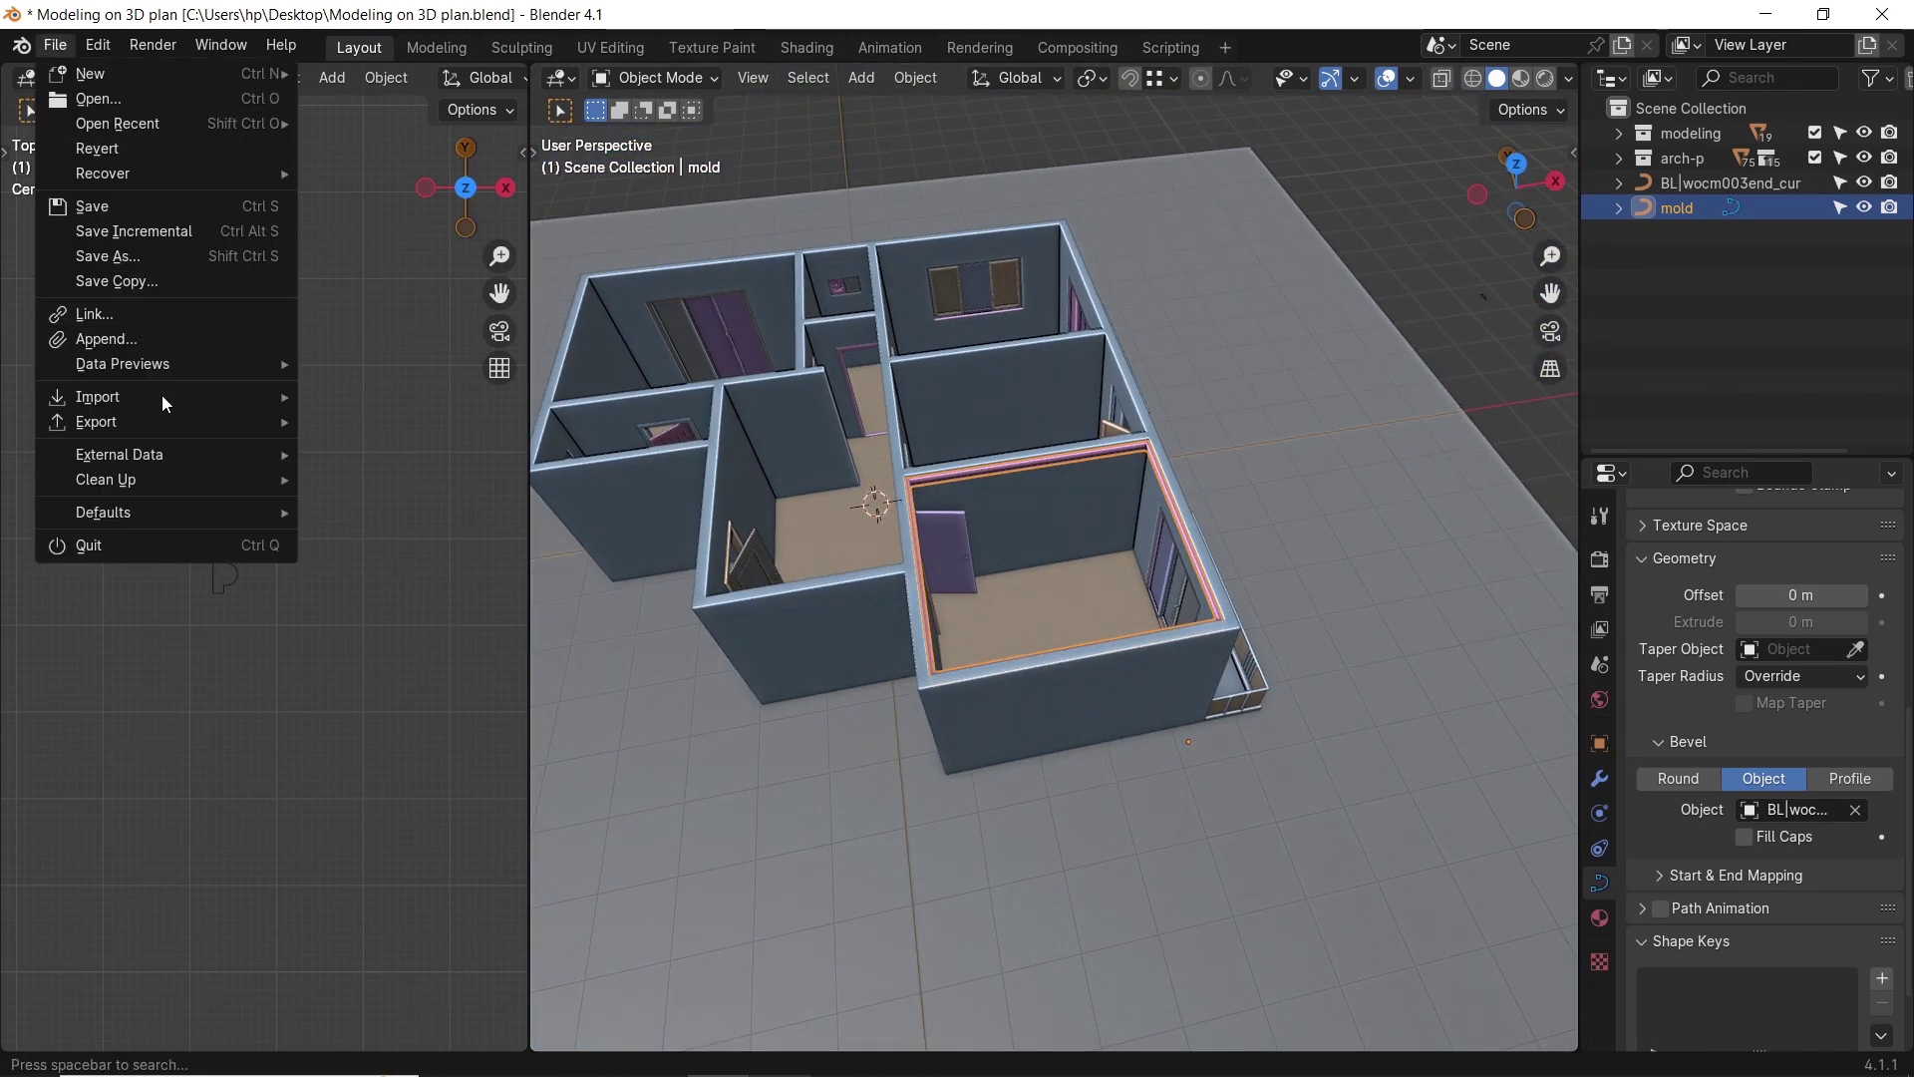
mouse_move(162, 399)
left_click(428, 748)
left_click(671, 529)
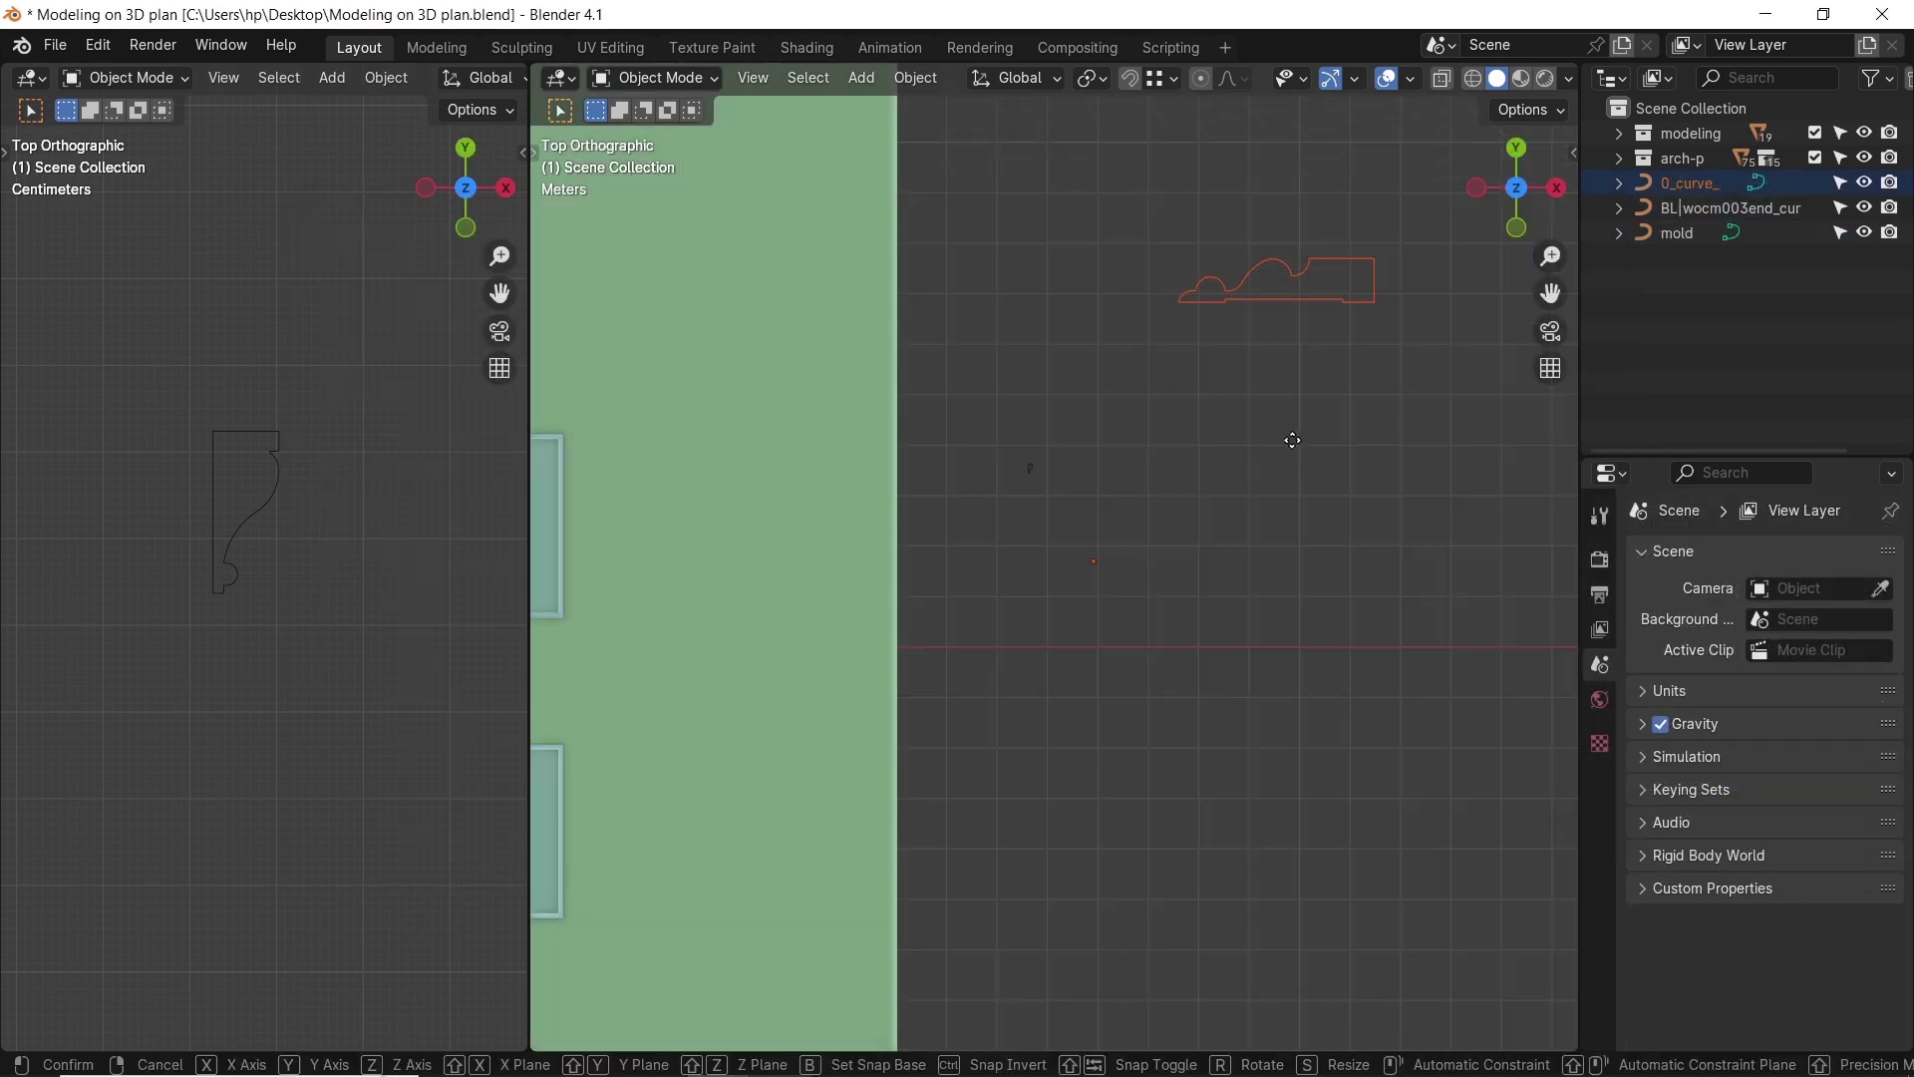
Scale down the newly imported profile curve and place it just below the first profile in top view.
left_click(1063, 734)
key("s")
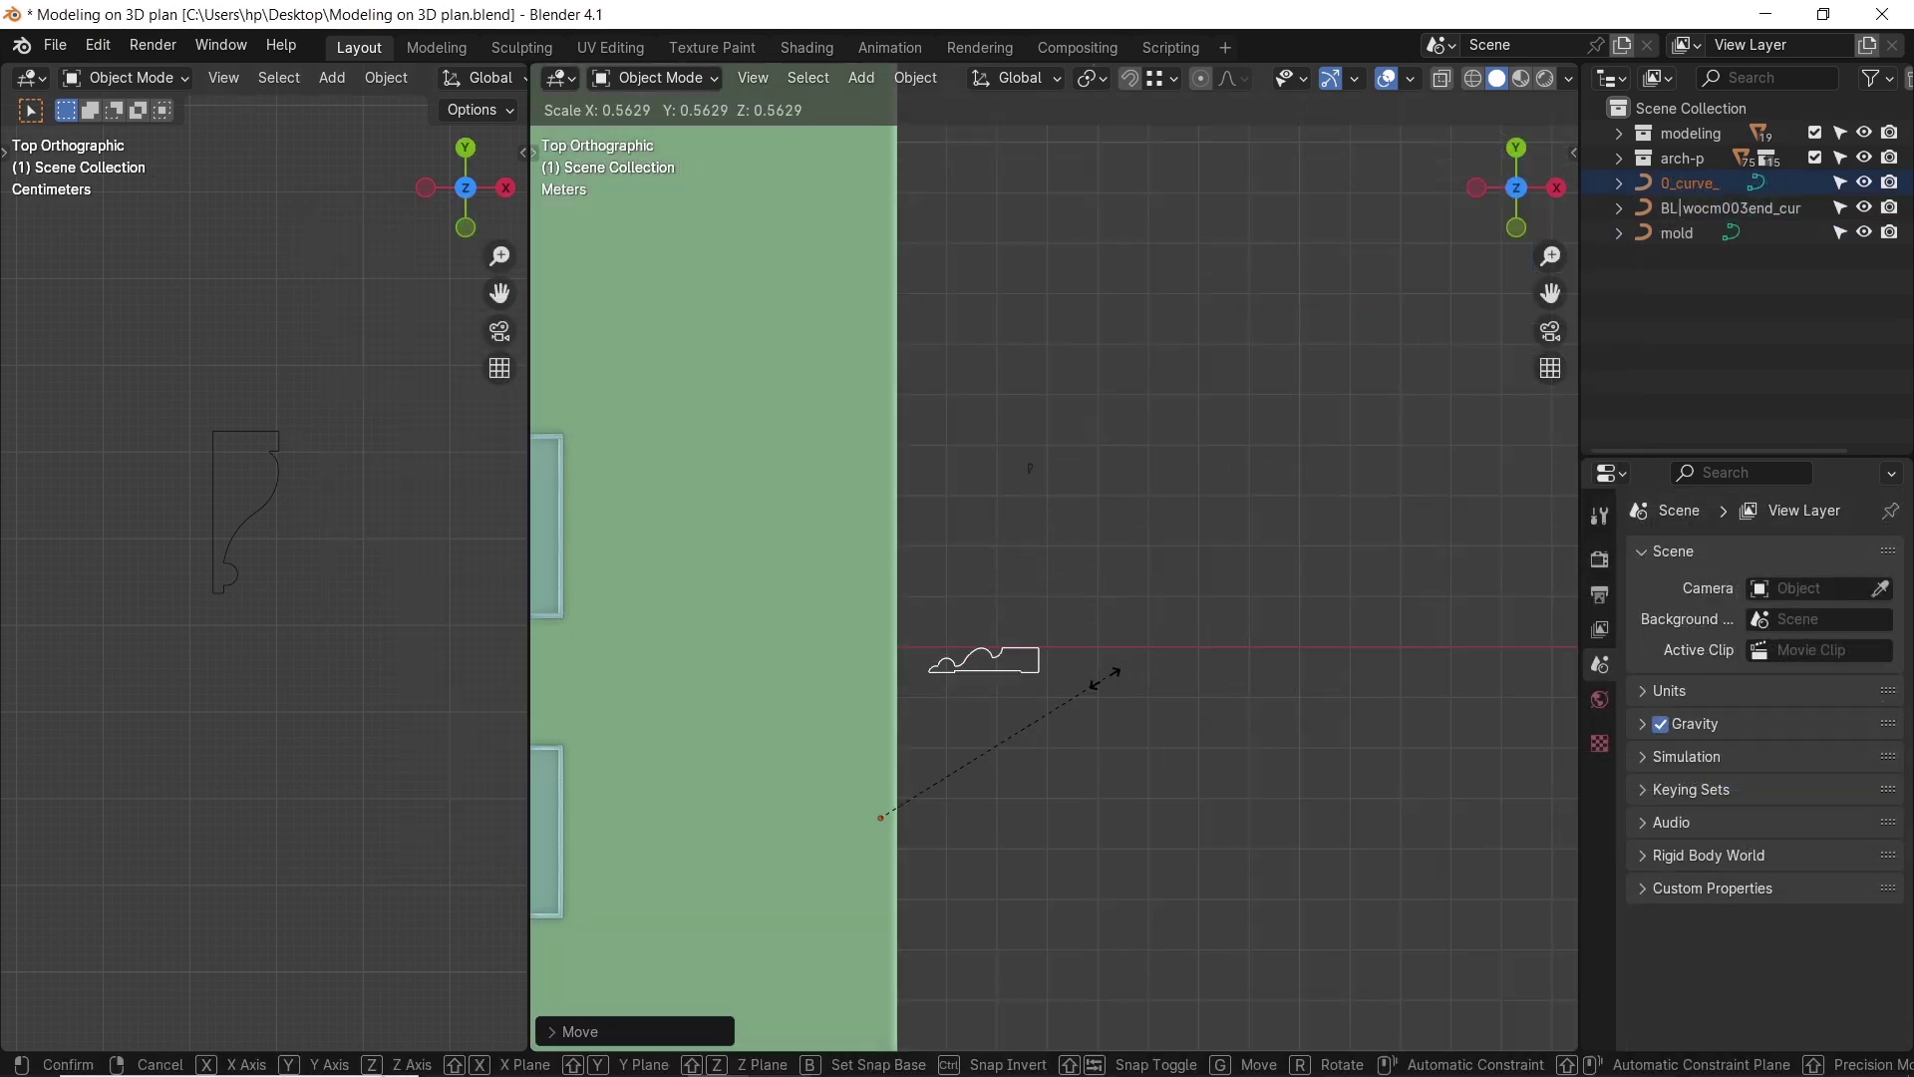
left_click(1000, 769)
key("g")
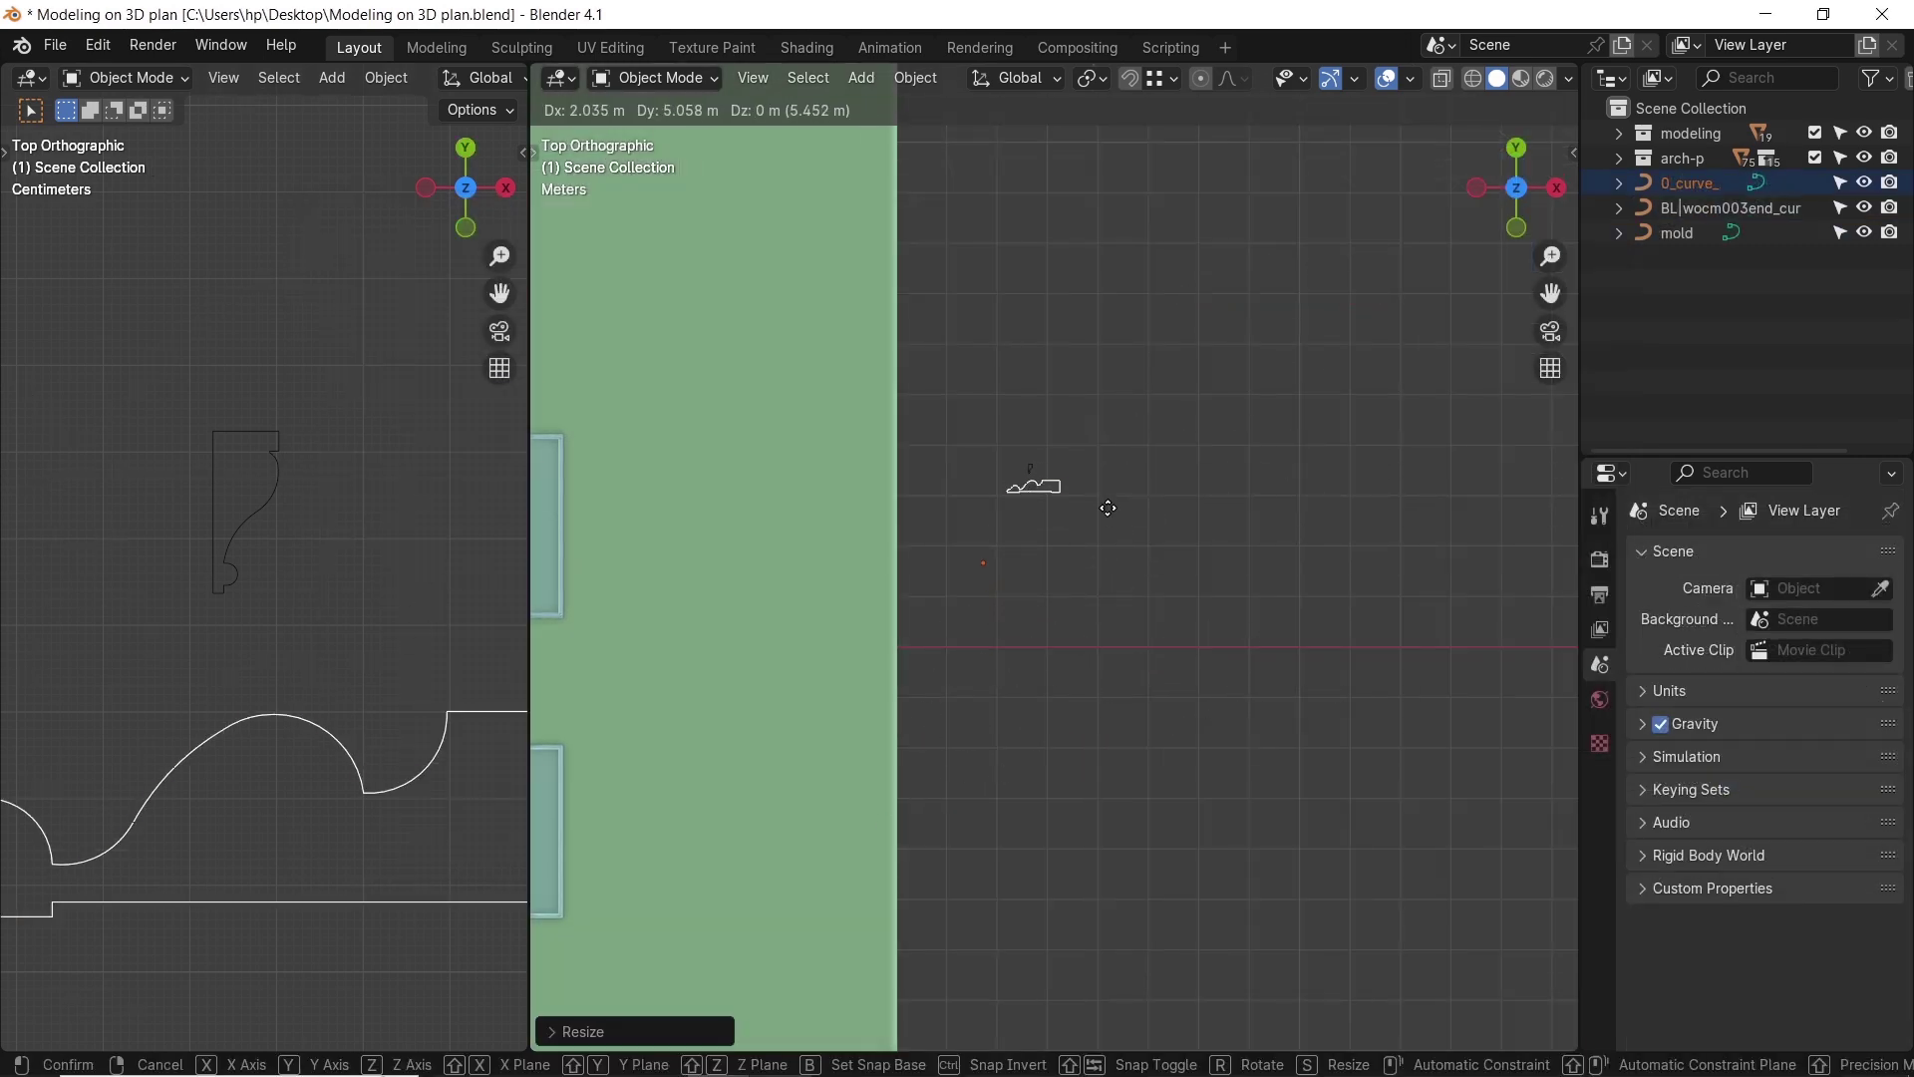
scroll(1127, 528, "up", 5)
left_click(1145, 563)
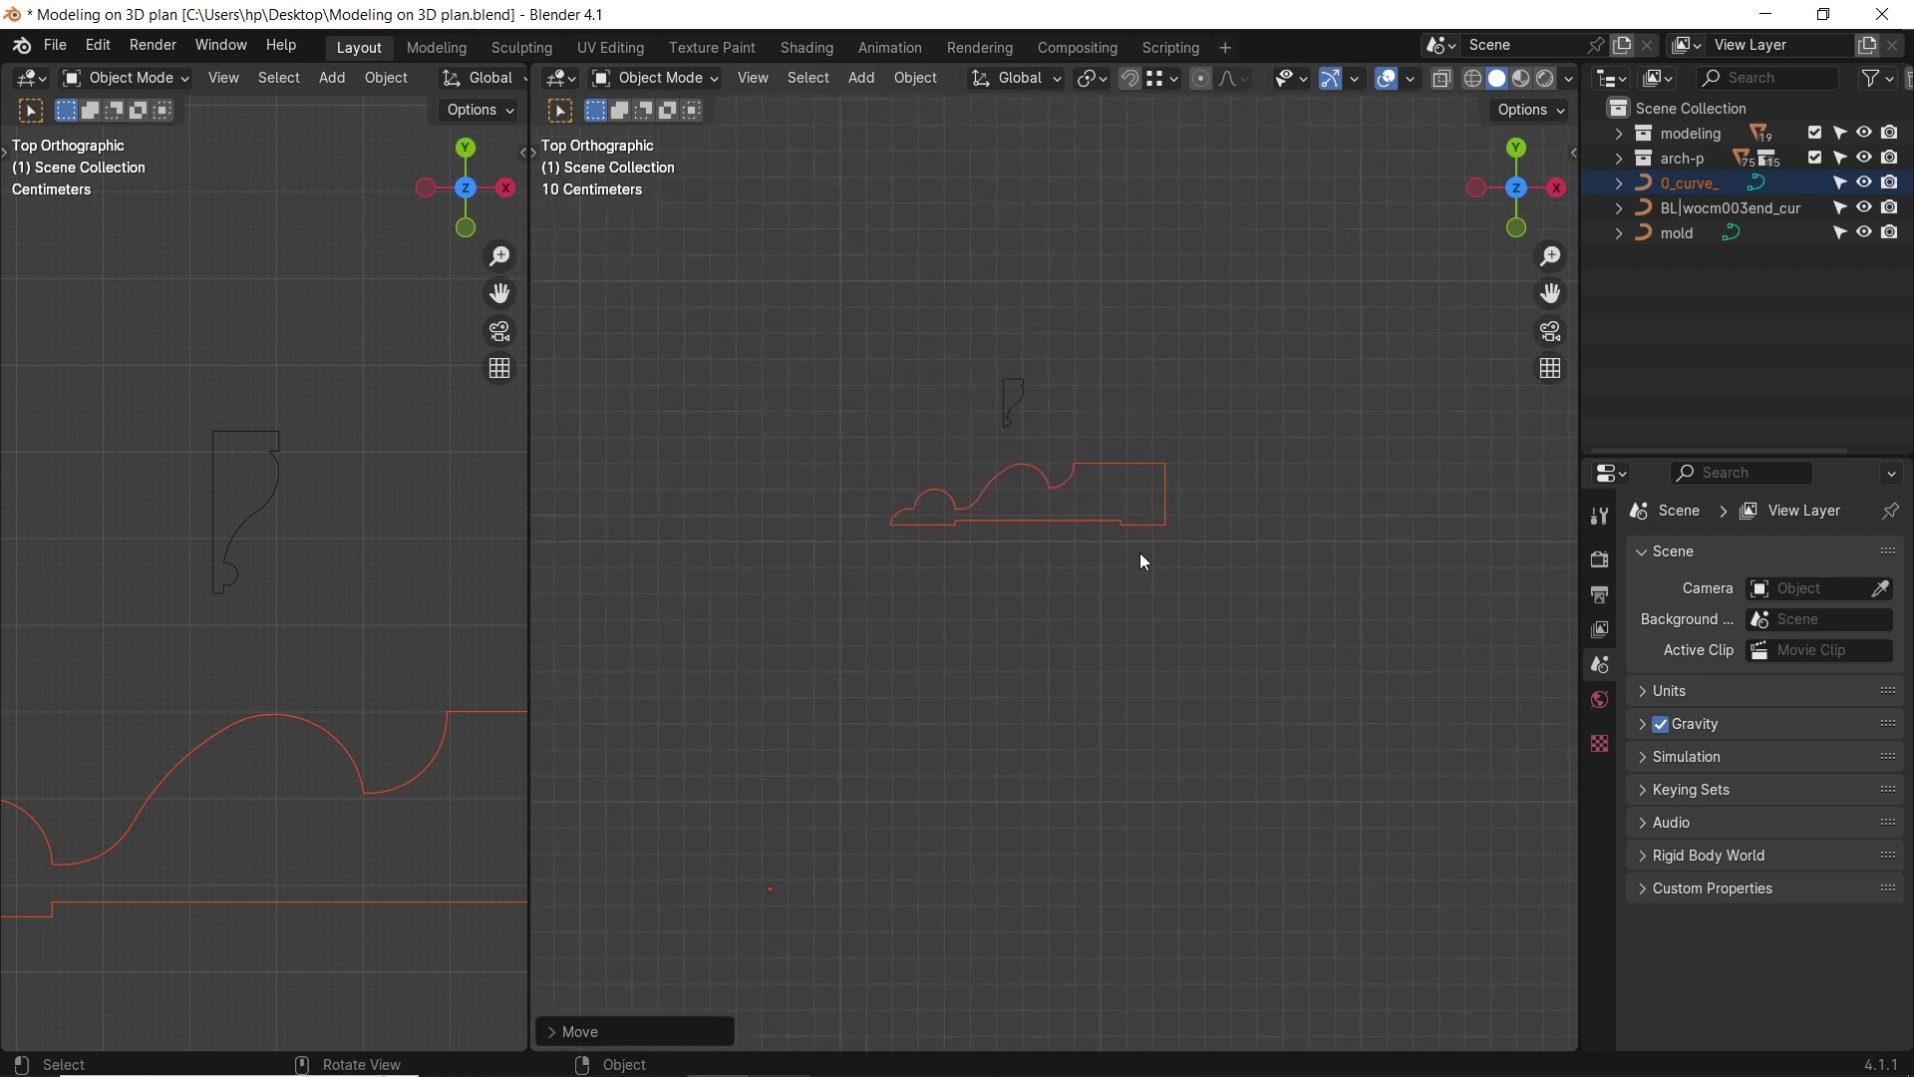
key("g")
left_click(1103, 725)
scroll(1100, 725, "up", 4)
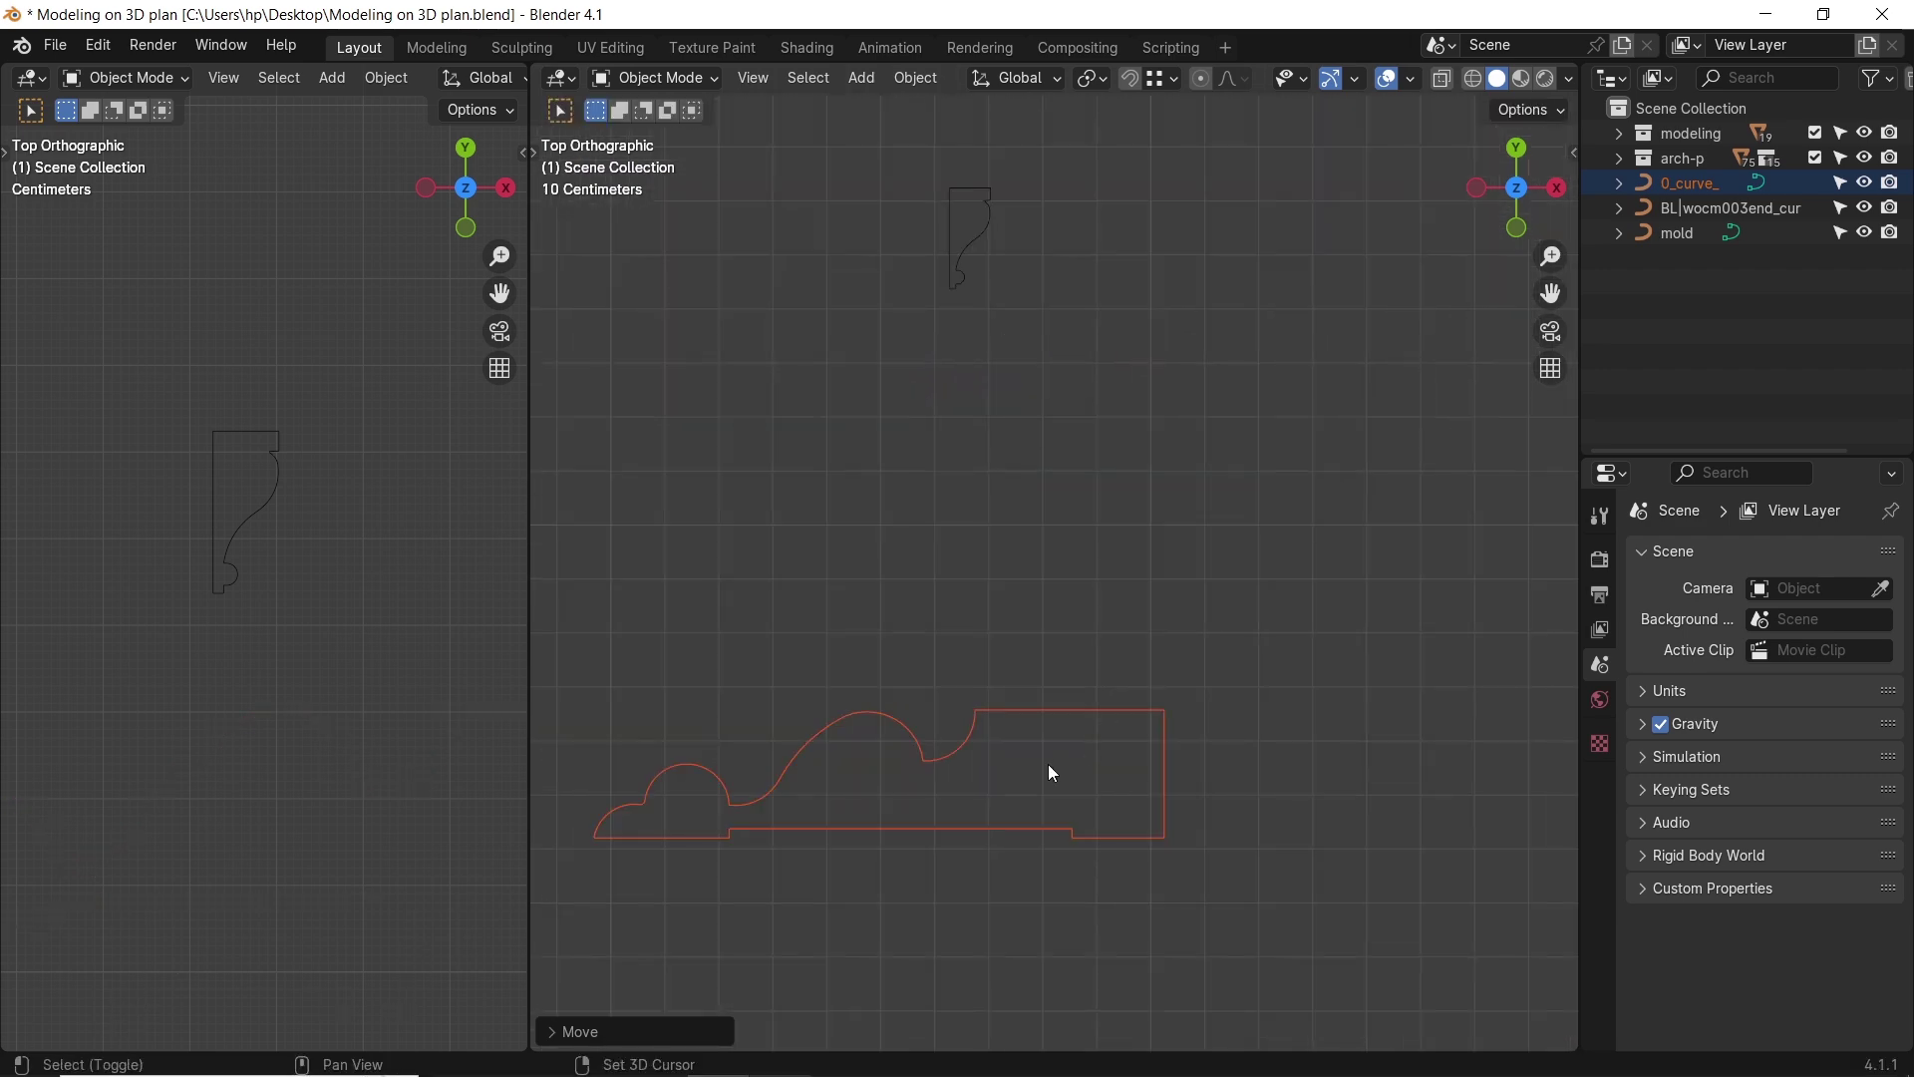
middle_click_drag(1047, 762, 1136, 547, "shift")
Snap the 3D cursor to the new profile's lower right corner and set the profile's origin to the cursor.
key("s")
right_click(1146, 464)
key("ctrl+alt+x")
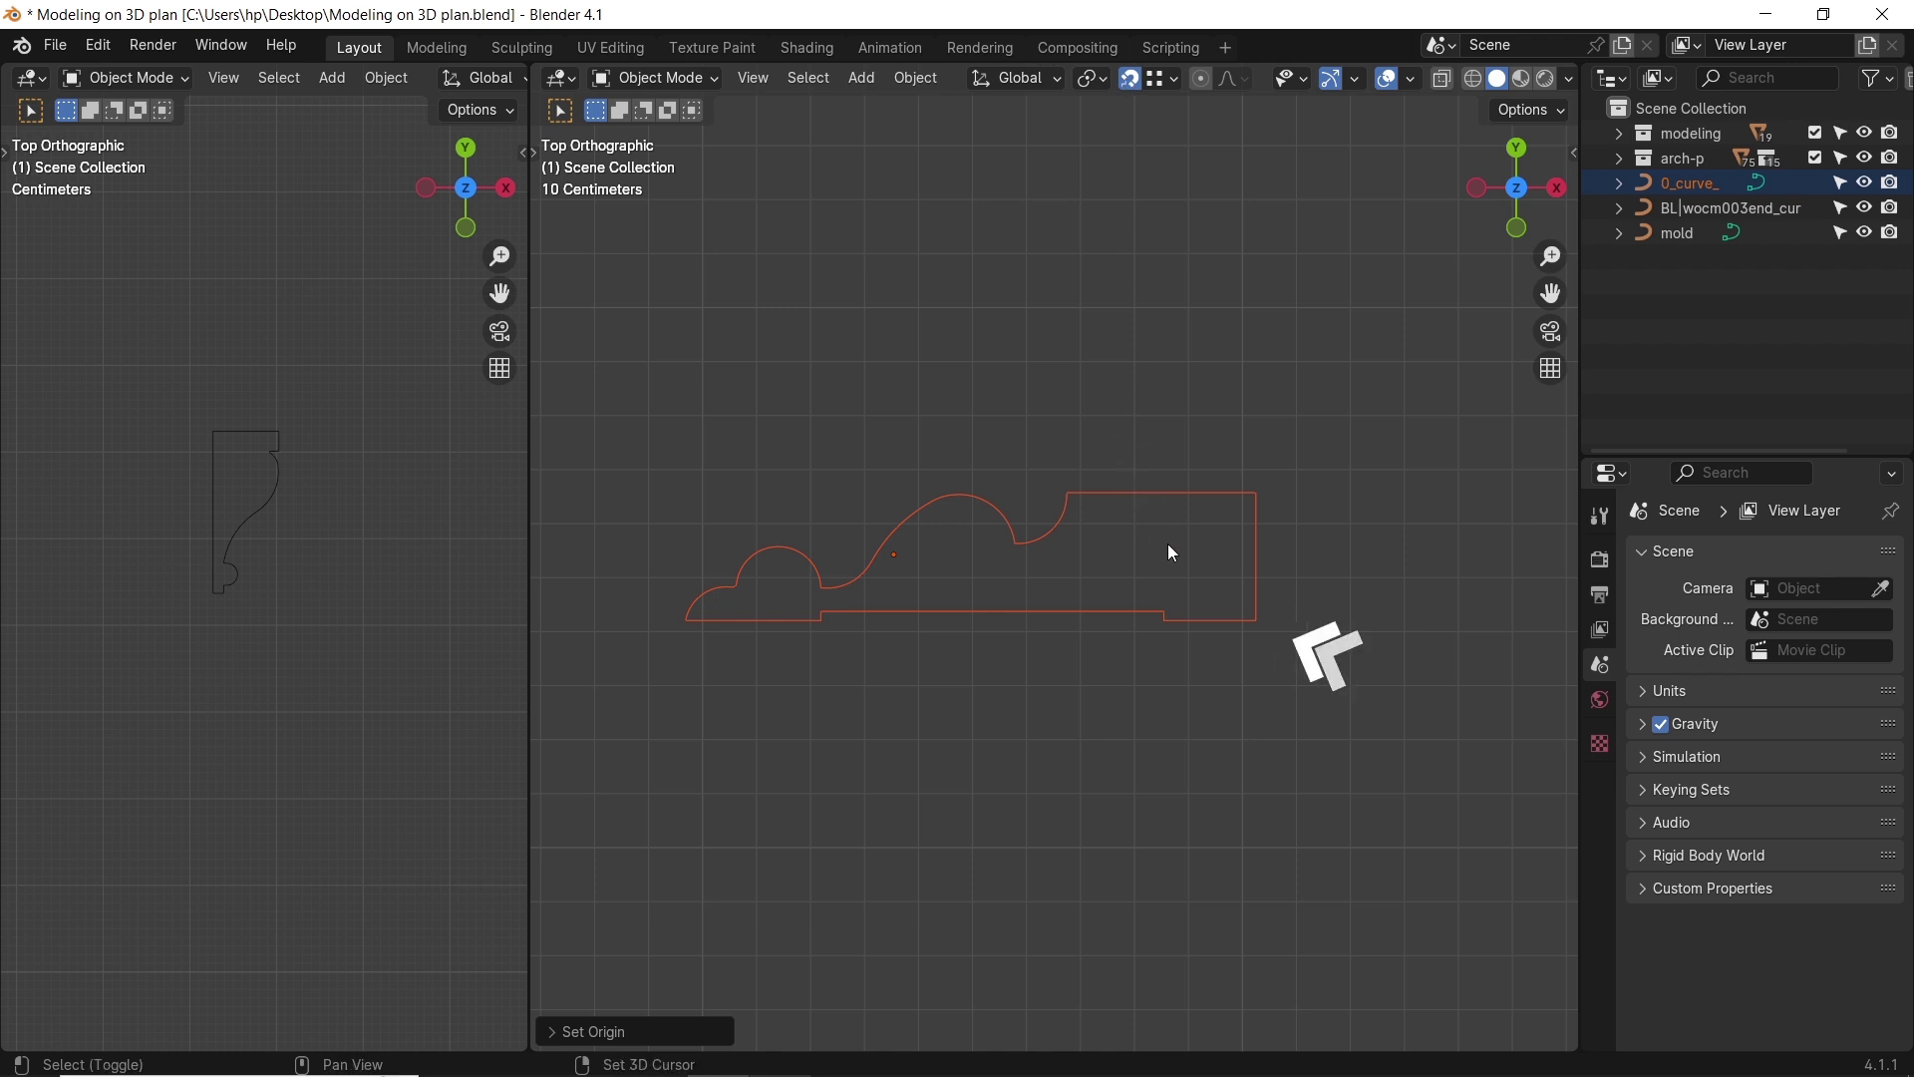
right_click_drag(1171, 549, 1245, 625, "shift")
left_click(916, 78)
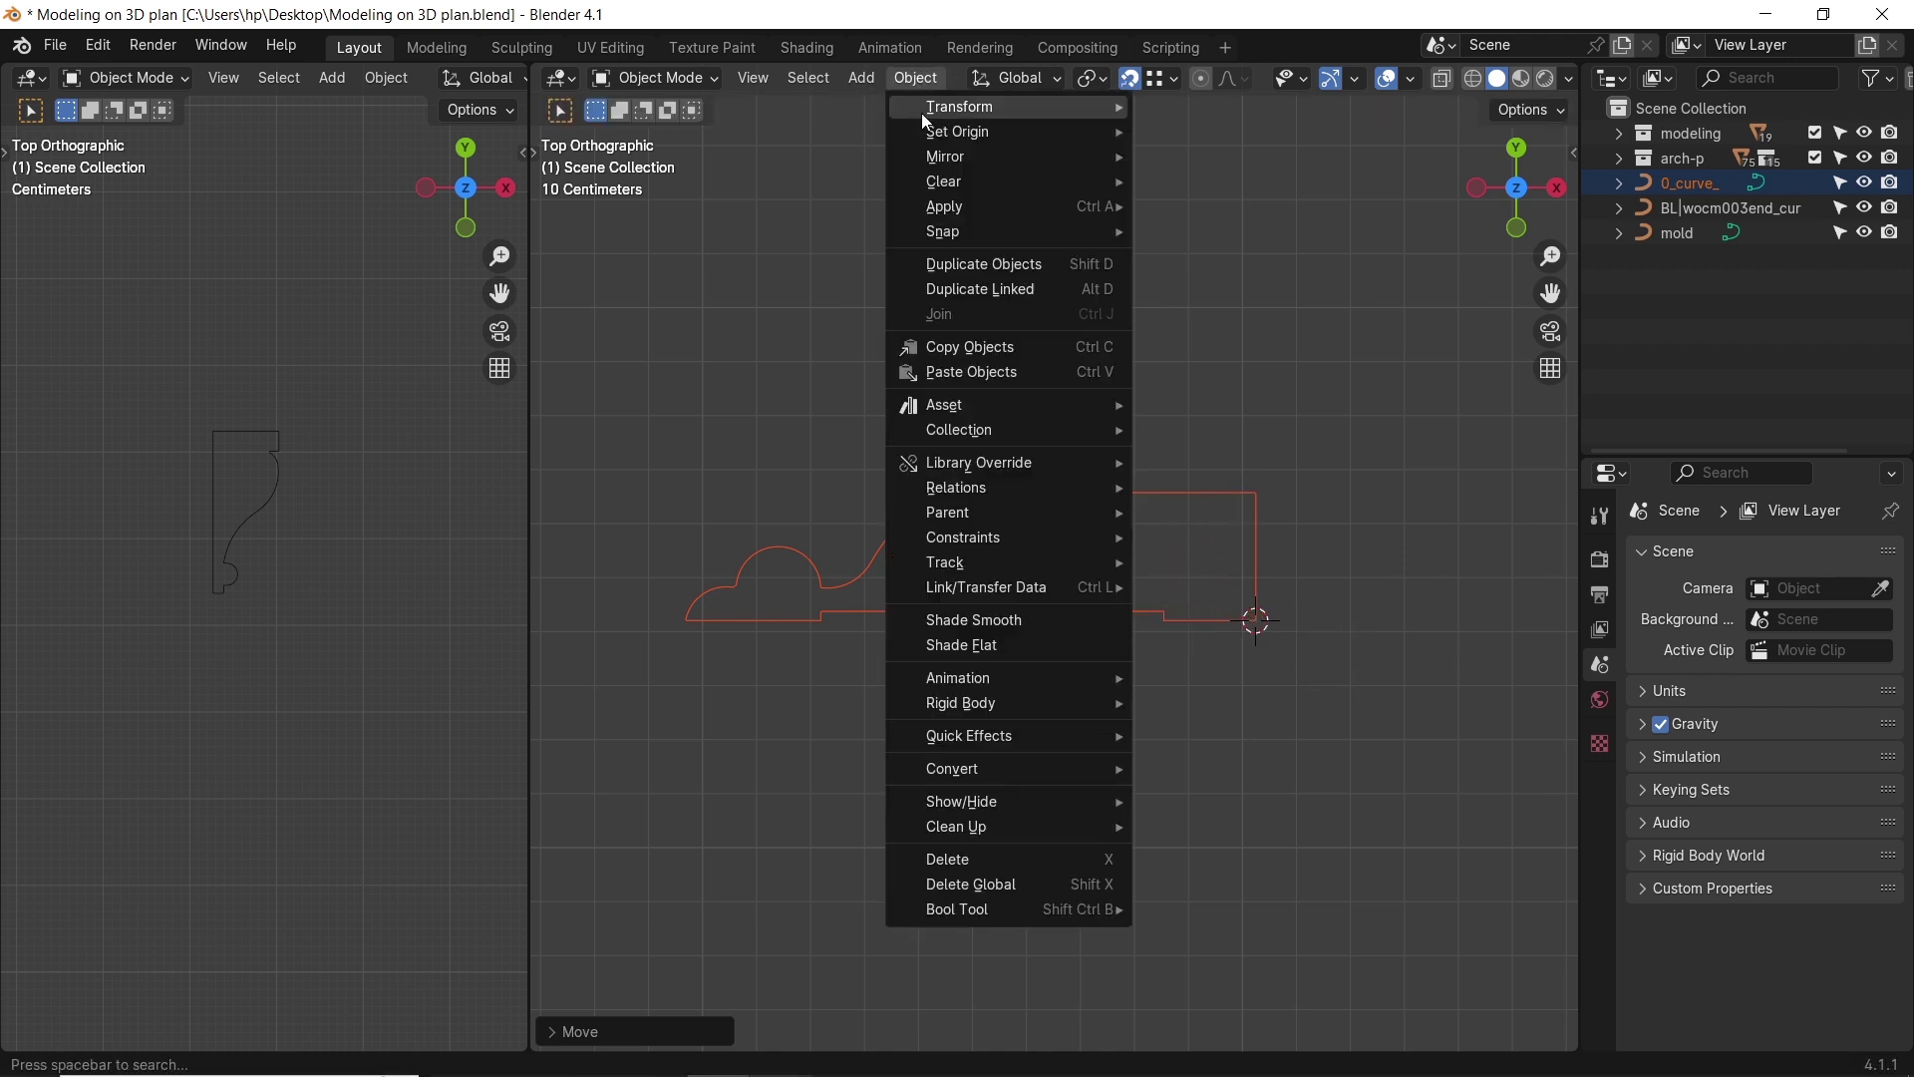
mouse_move(958, 129)
left_click(1253, 185)
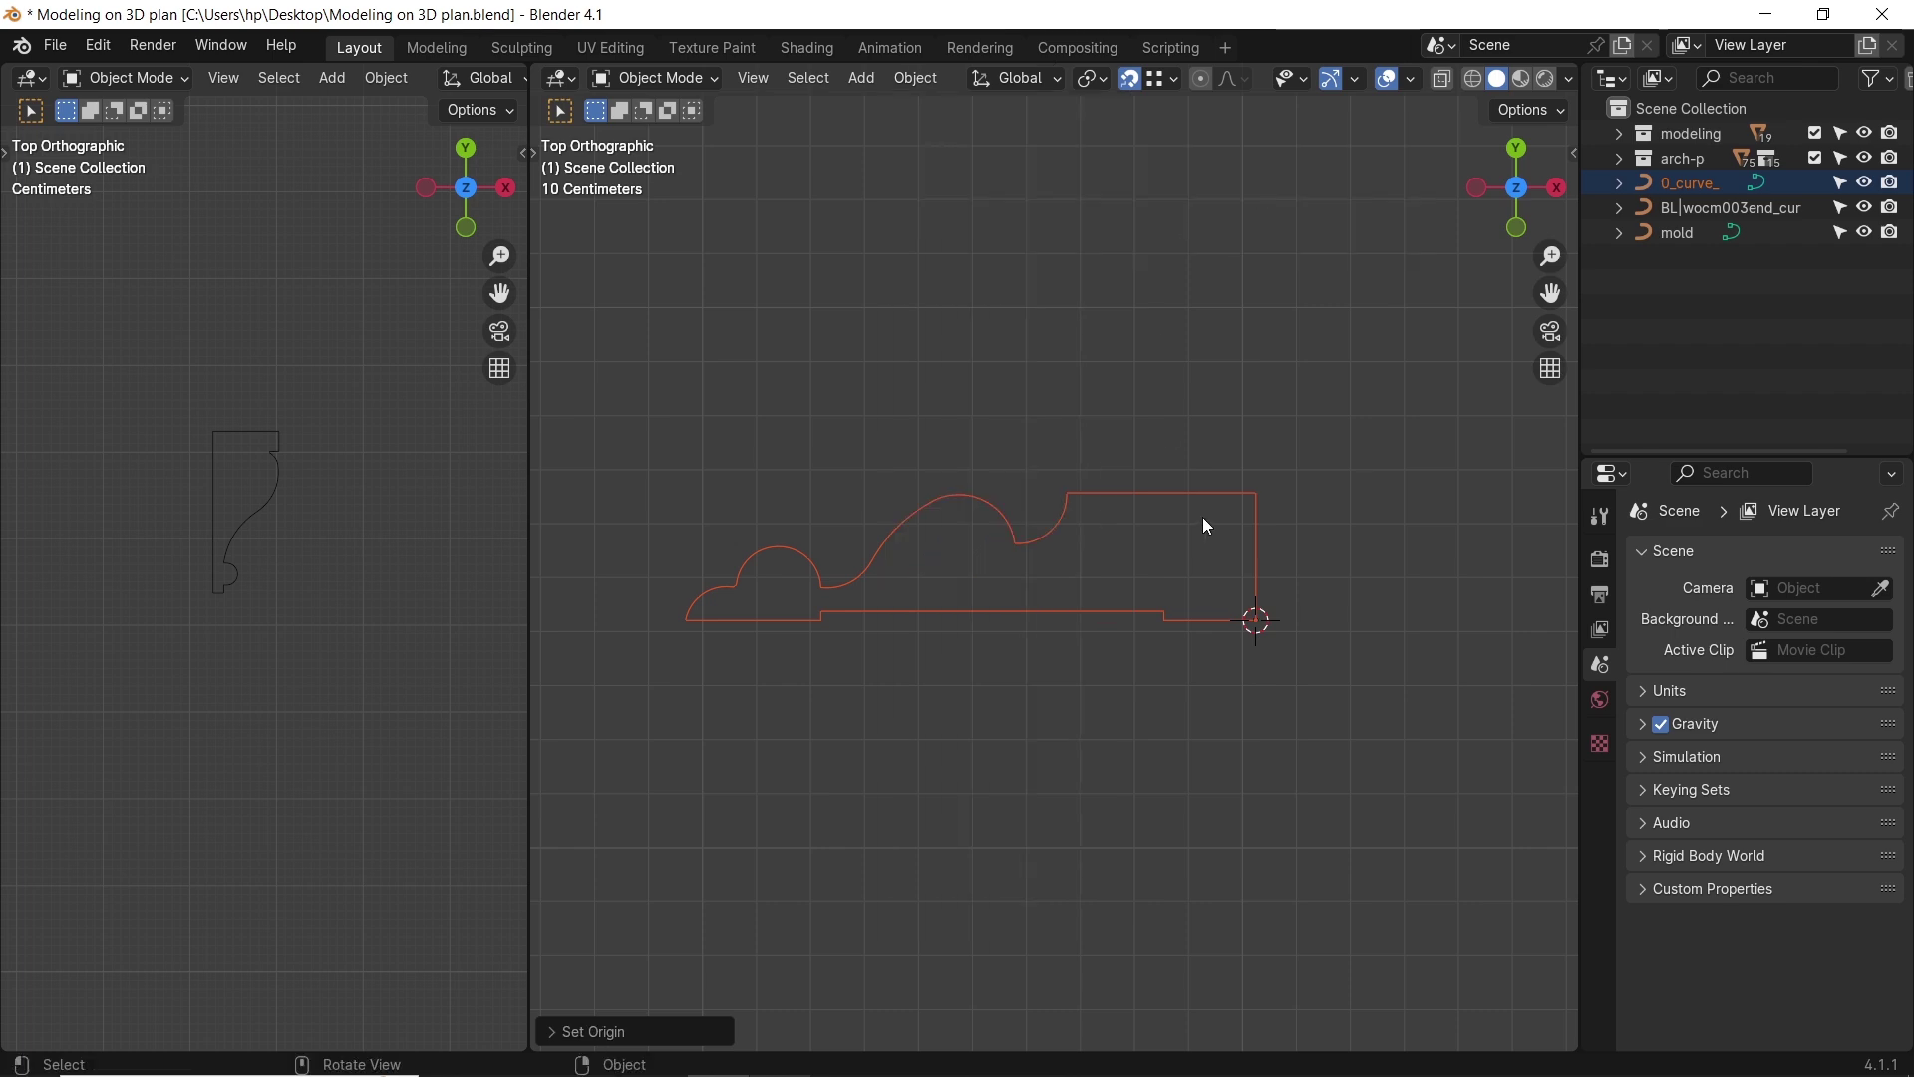
Scale down the new profile about its corner origin and frame it in the small top view.
key("s")
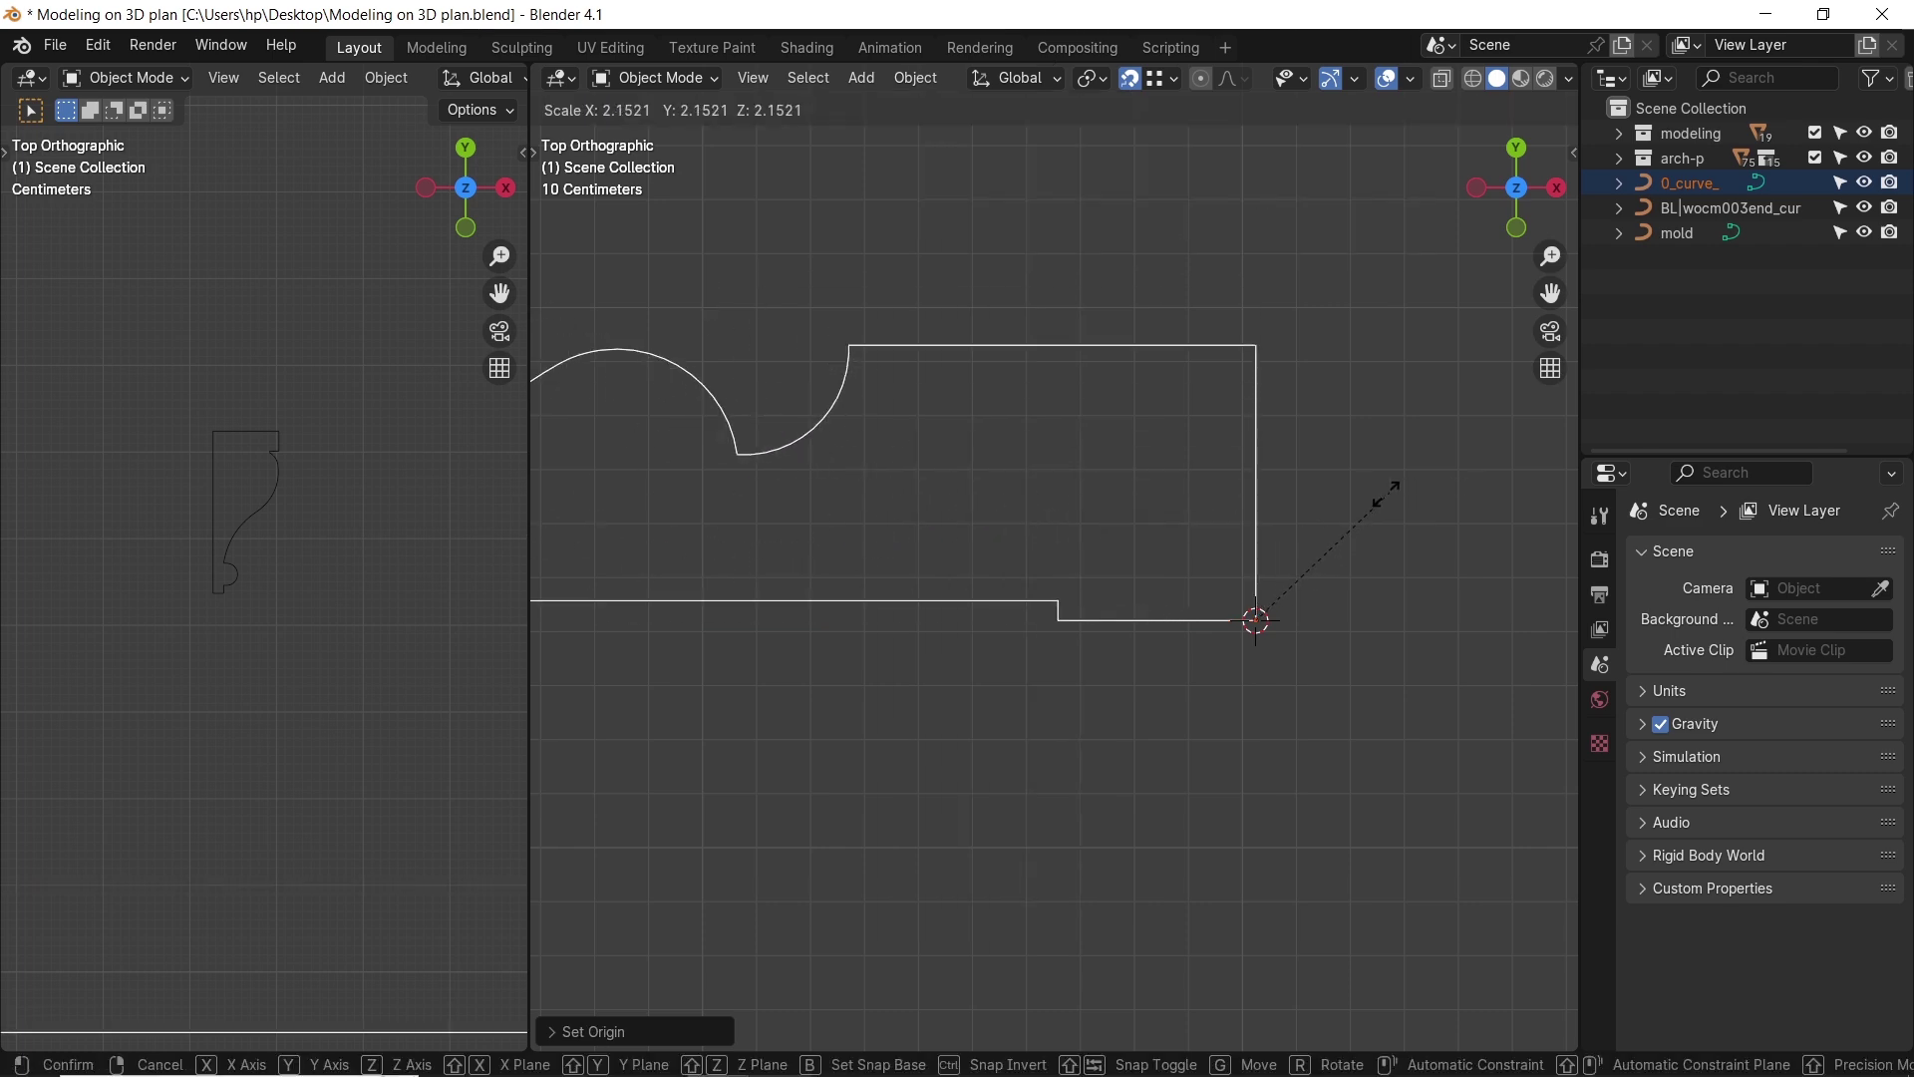
left_click(1274, 577)
scroll(1275, 577, "down", 1)
key("KP_Decimal")
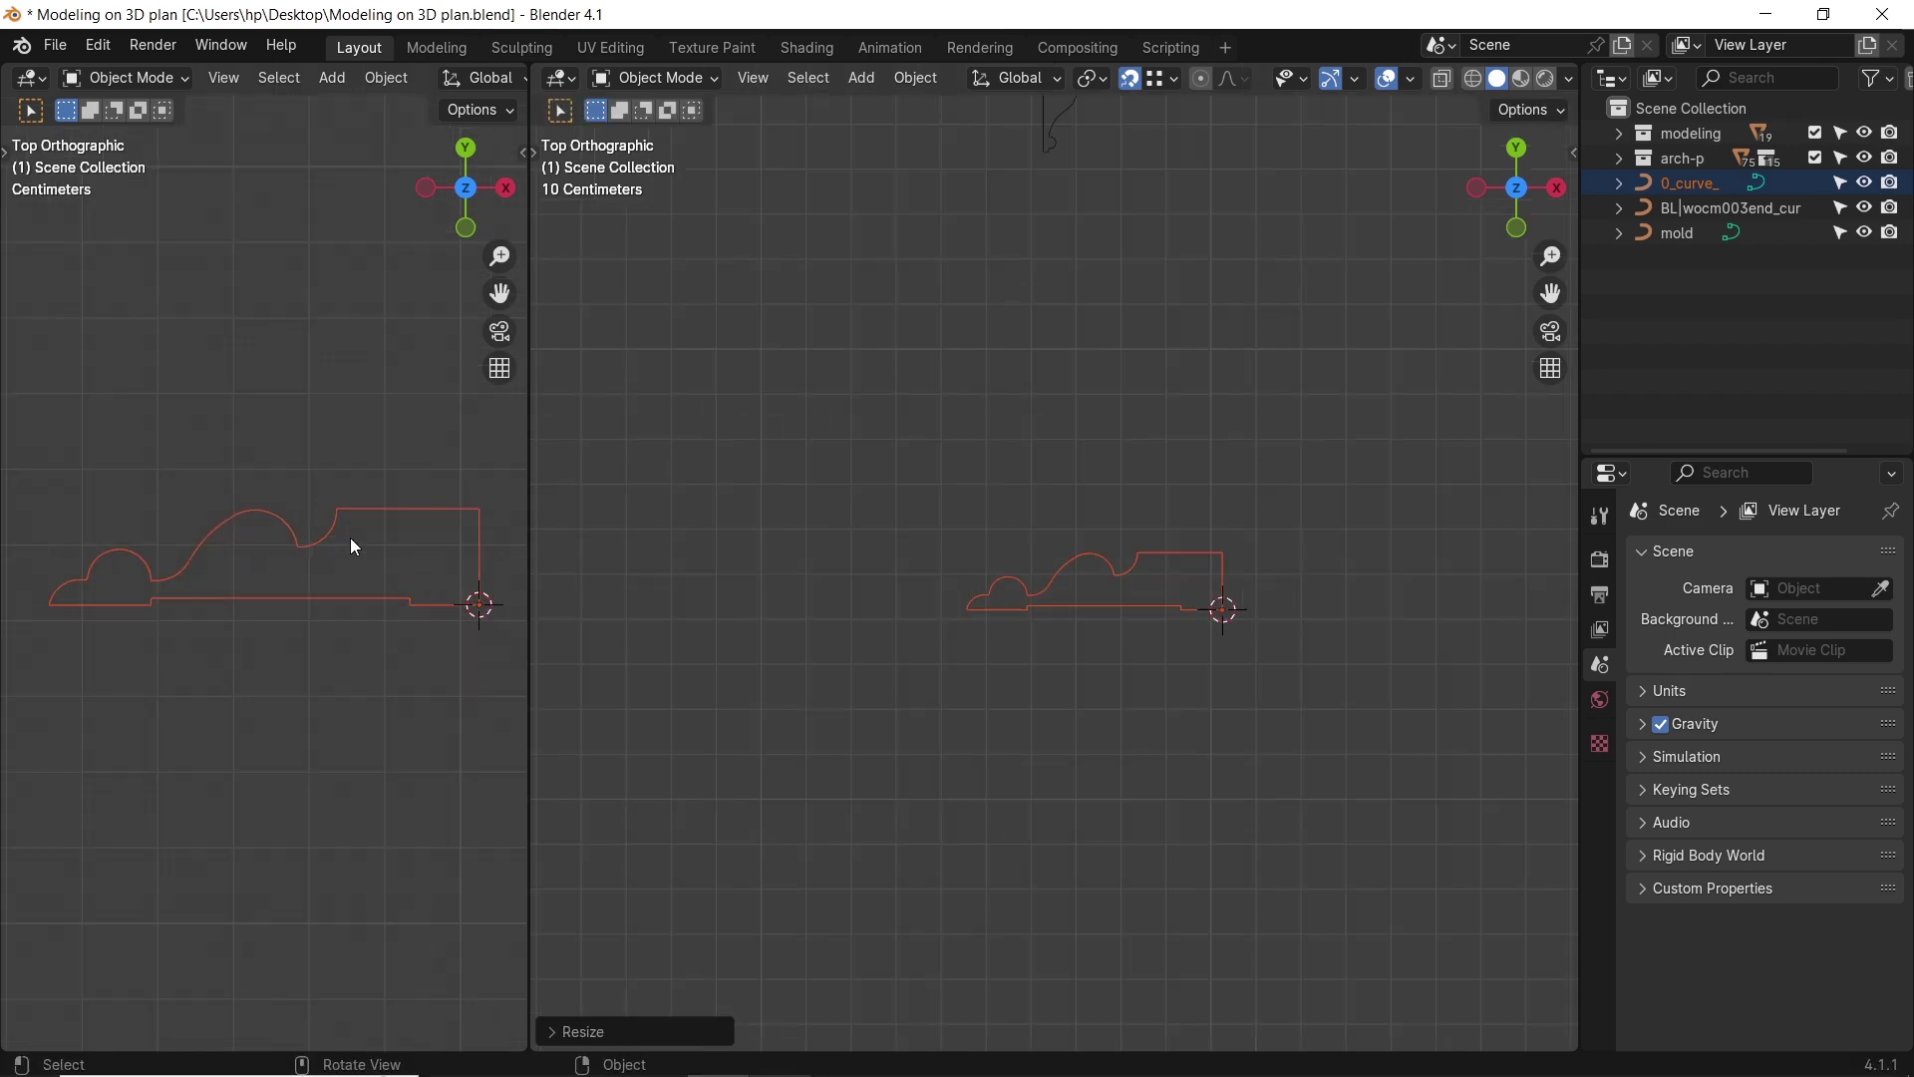
middle_click_drag(351, 558, 348, 559, "shift")
scroll(992, 551, "down", 2)
Select the connected inner top edges around the hallway on the wall mesh in Edit Mode, using shortest-path picks.
middle_click_drag(991, 551, 1286, 566, "shift")
scroll(1033, 480, "down", 10)
middle_click_drag(638, 710, 1050, 497, "shift")
scroll(948, 399, "up", 3)
middle_click_drag(759, 317, 1083, 670)
left_click(948, 605)
key("Tab")
scroll(1083, 670, "up", 3)
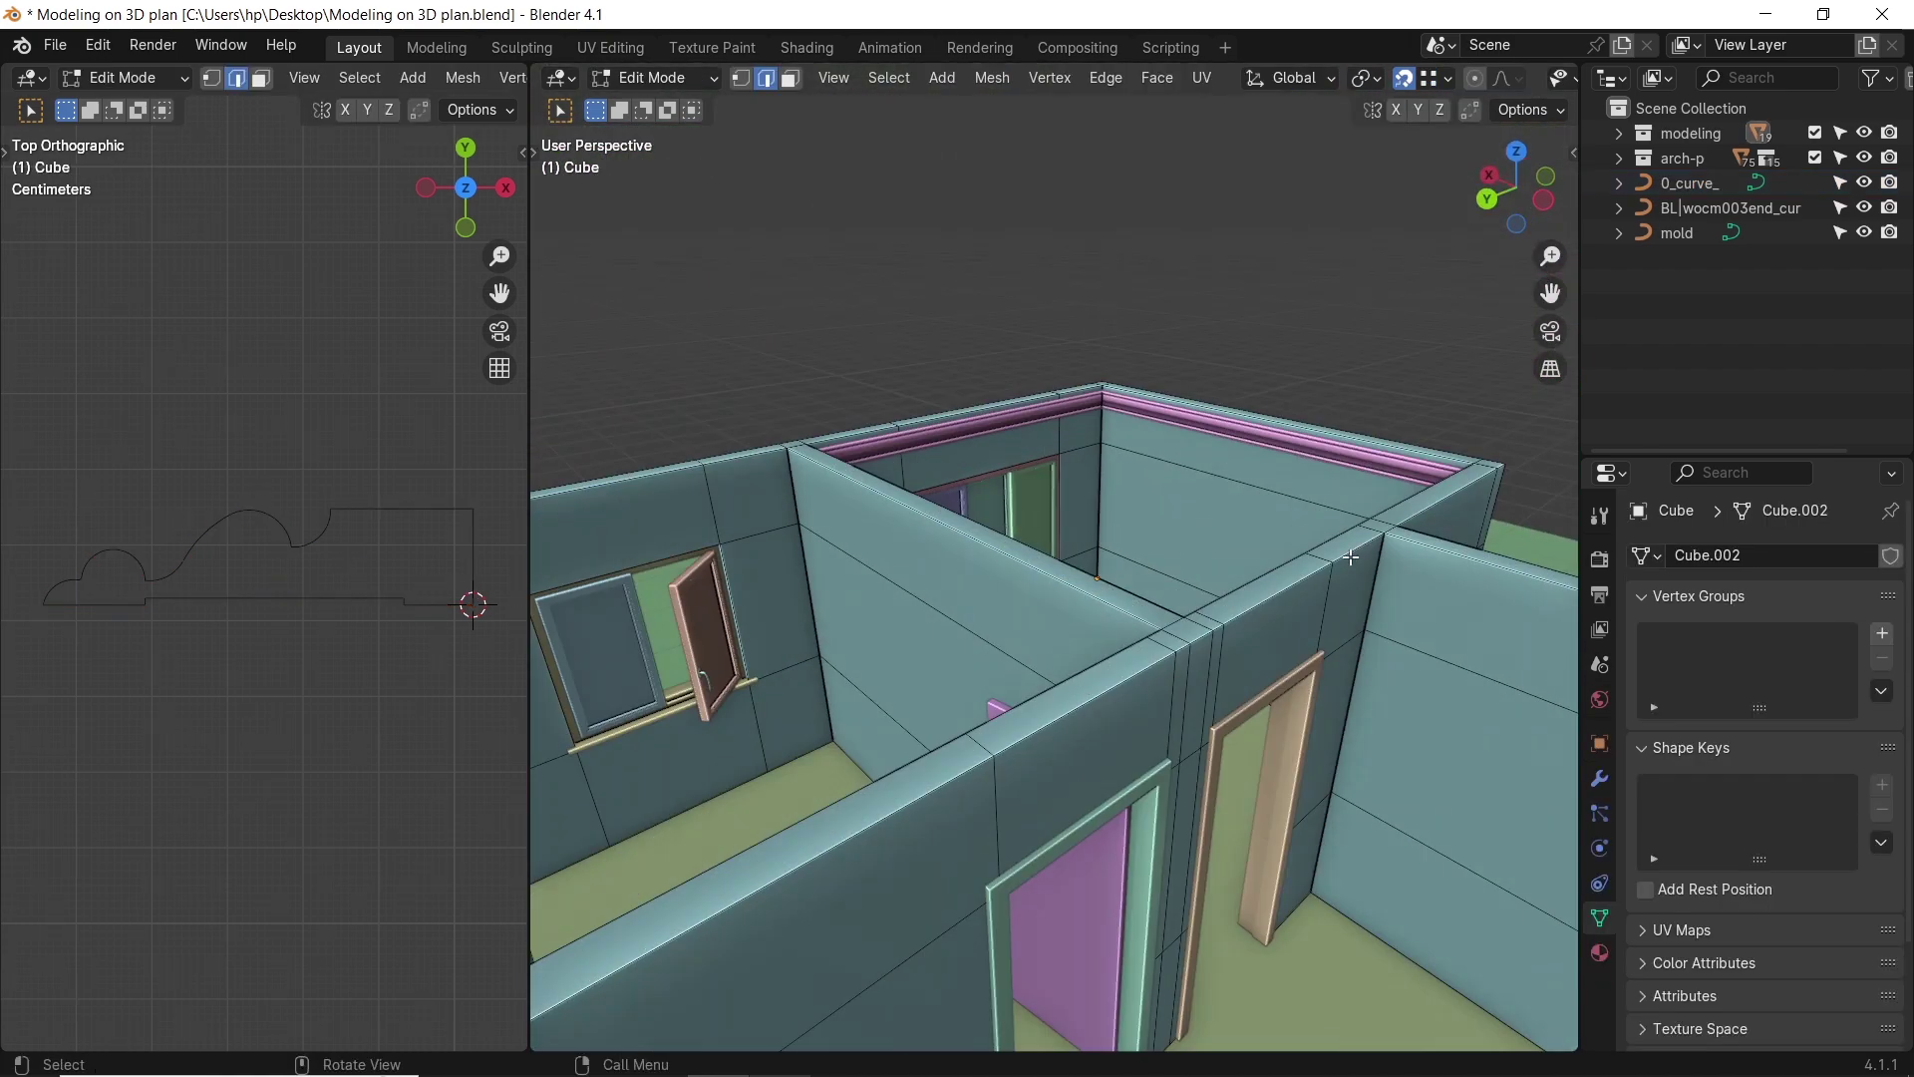
left_click(1352, 557)
middle_click_drag(1352, 556, 1246, 589)
left_click(898, 763, "ctrl")
left_click(1253, 677, "ctrl")
middle_click_drag(1253, 677, 895, 617, "shift")
left_click(1057, 724, "ctrl")
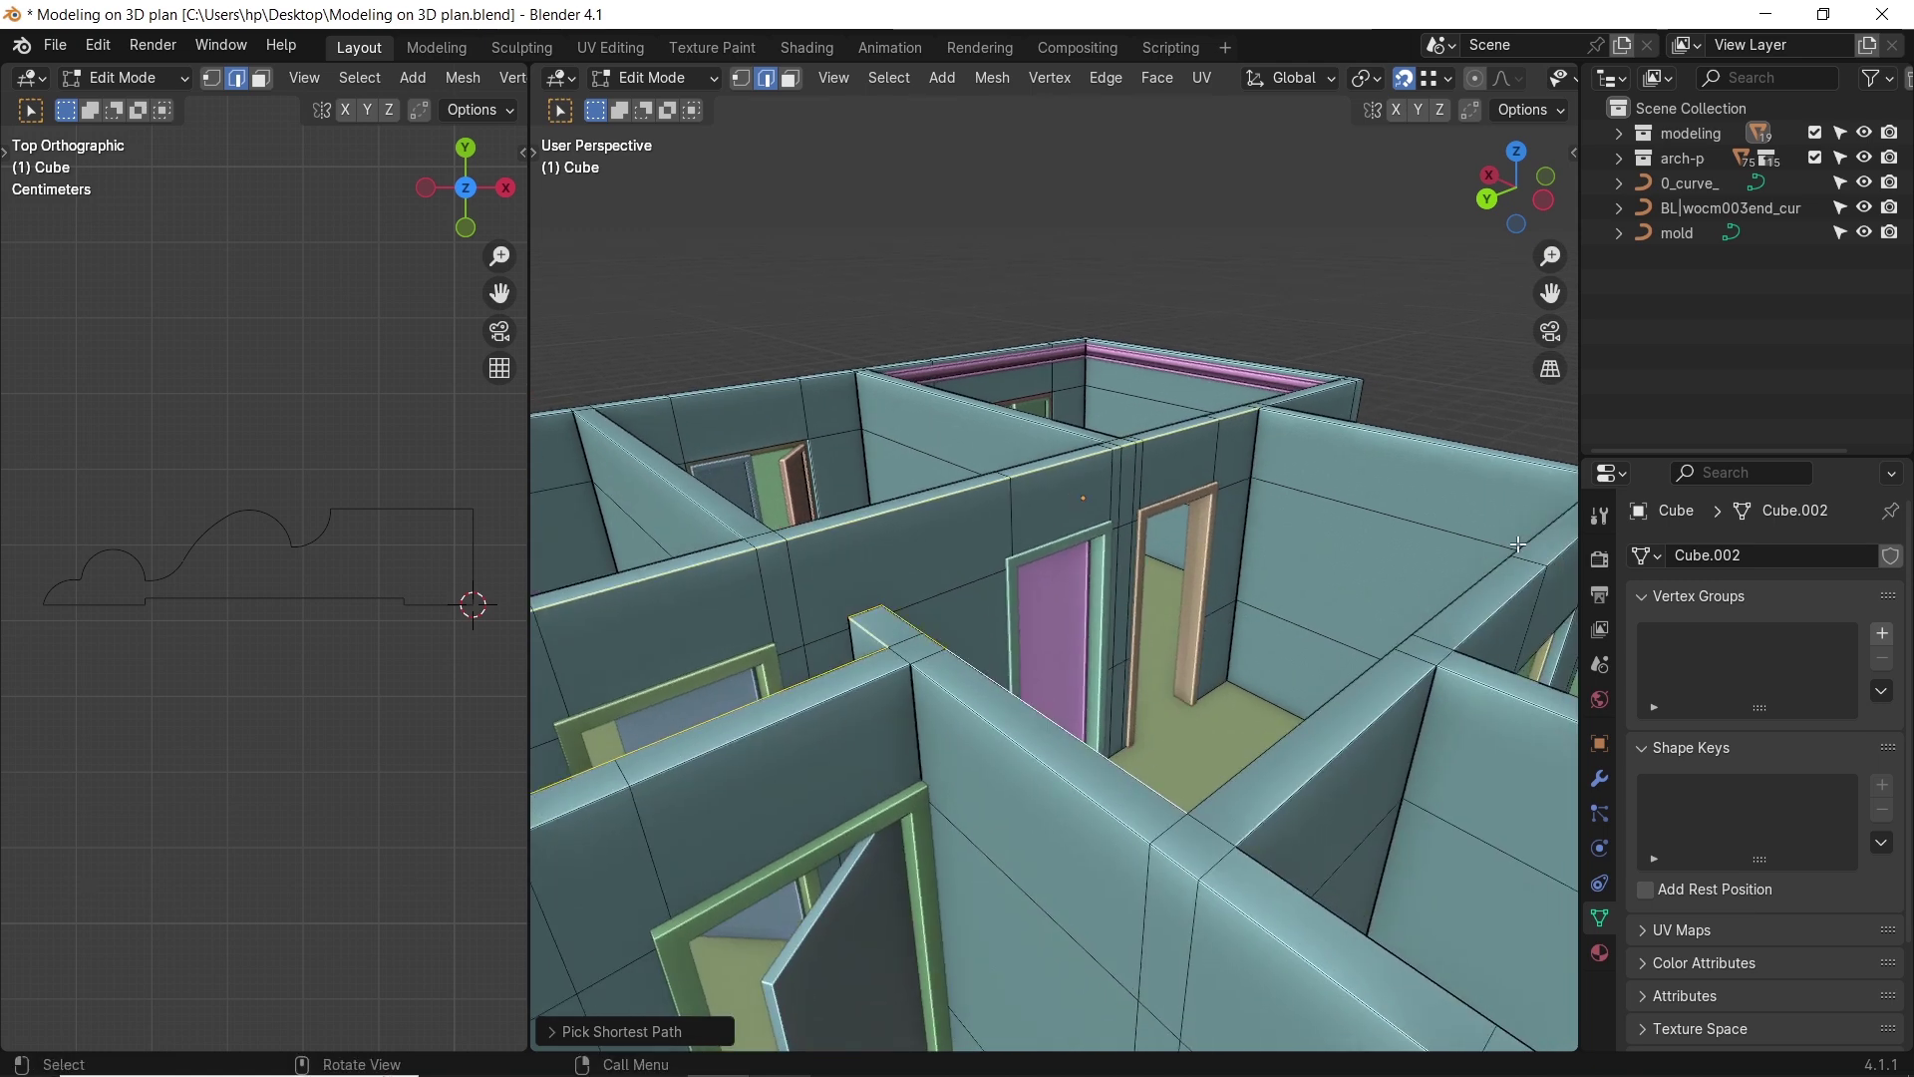
left_click(1530, 539, "ctrl")
left_click(1474, 445, "ctrl")
middle_click_drag(1458, 489, 1389, 529, "shift")
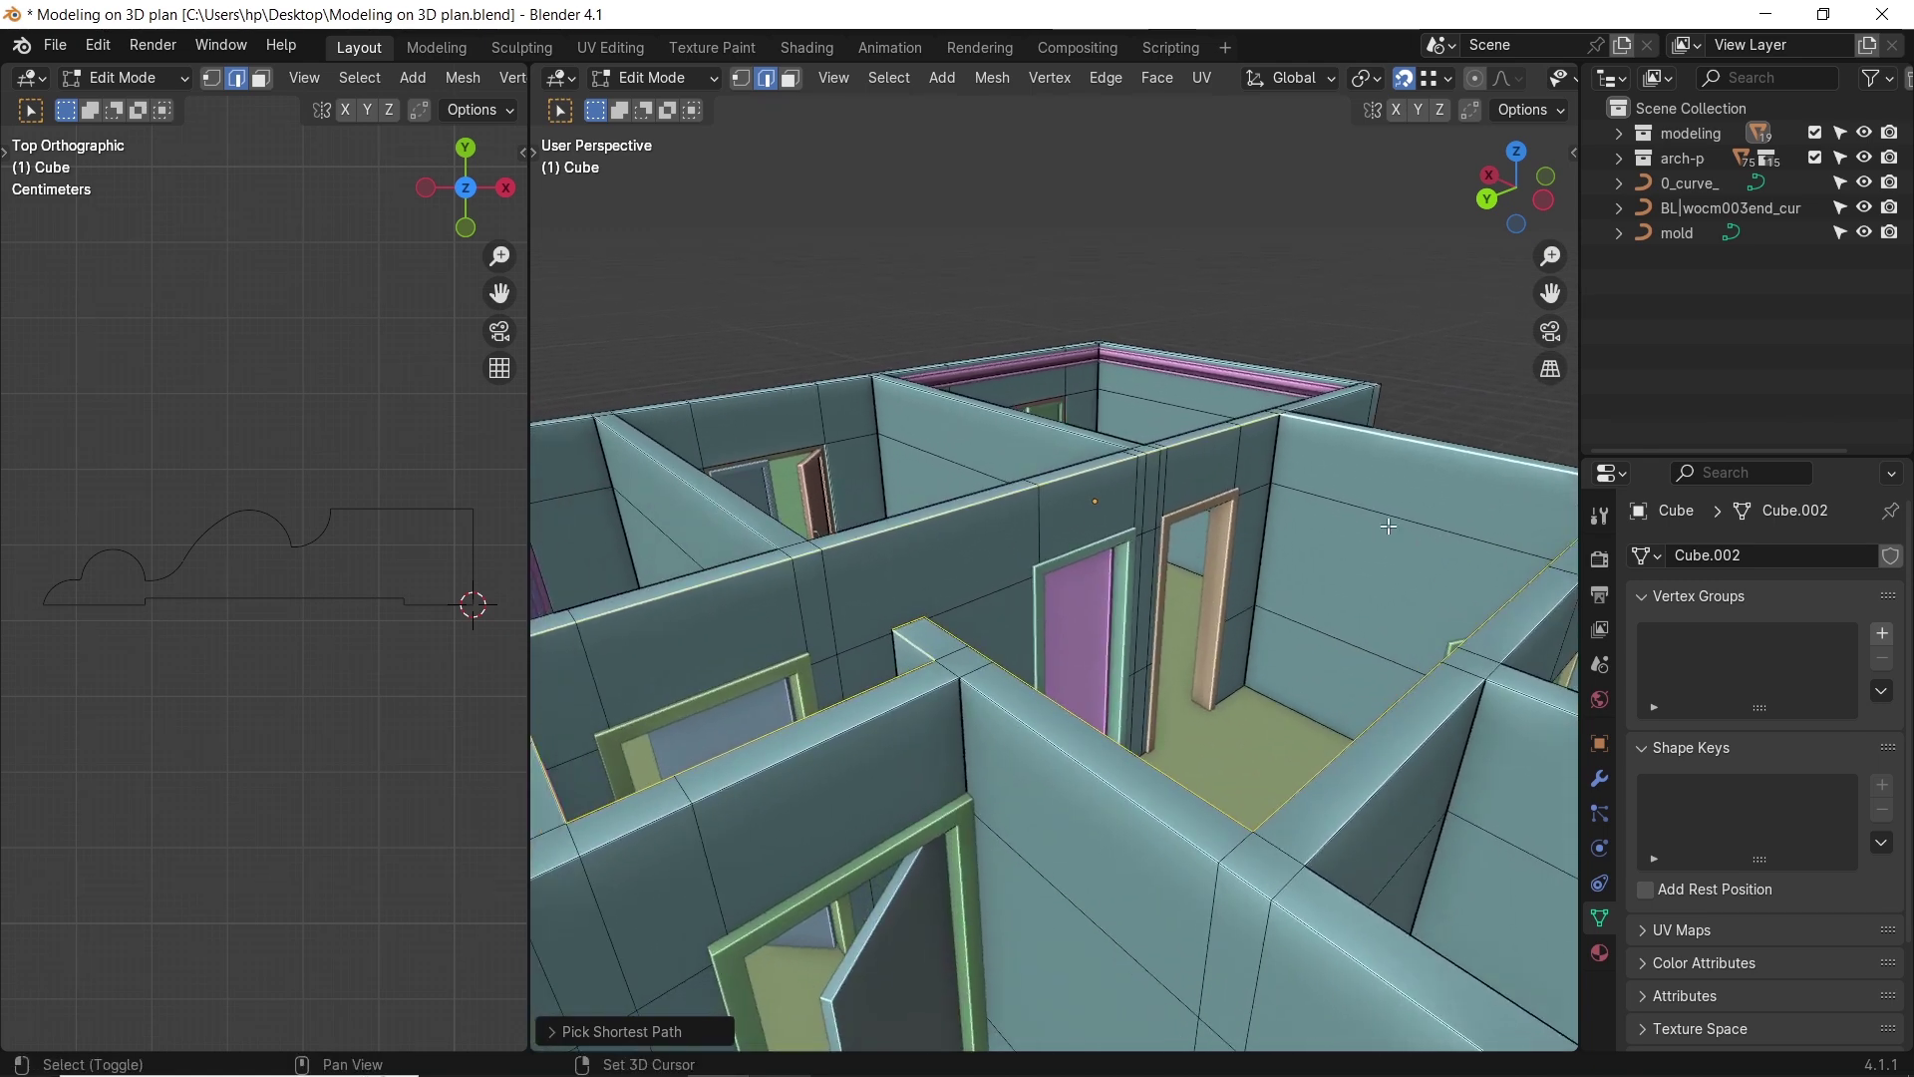
Duplicate the selected hallway edges upward along Z above the walls, separate them into their own object, and select that object.
scroll(1396, 498, "down", 2)
key("shift+d")
key("z")
left_click(1393, 195)
key("p")
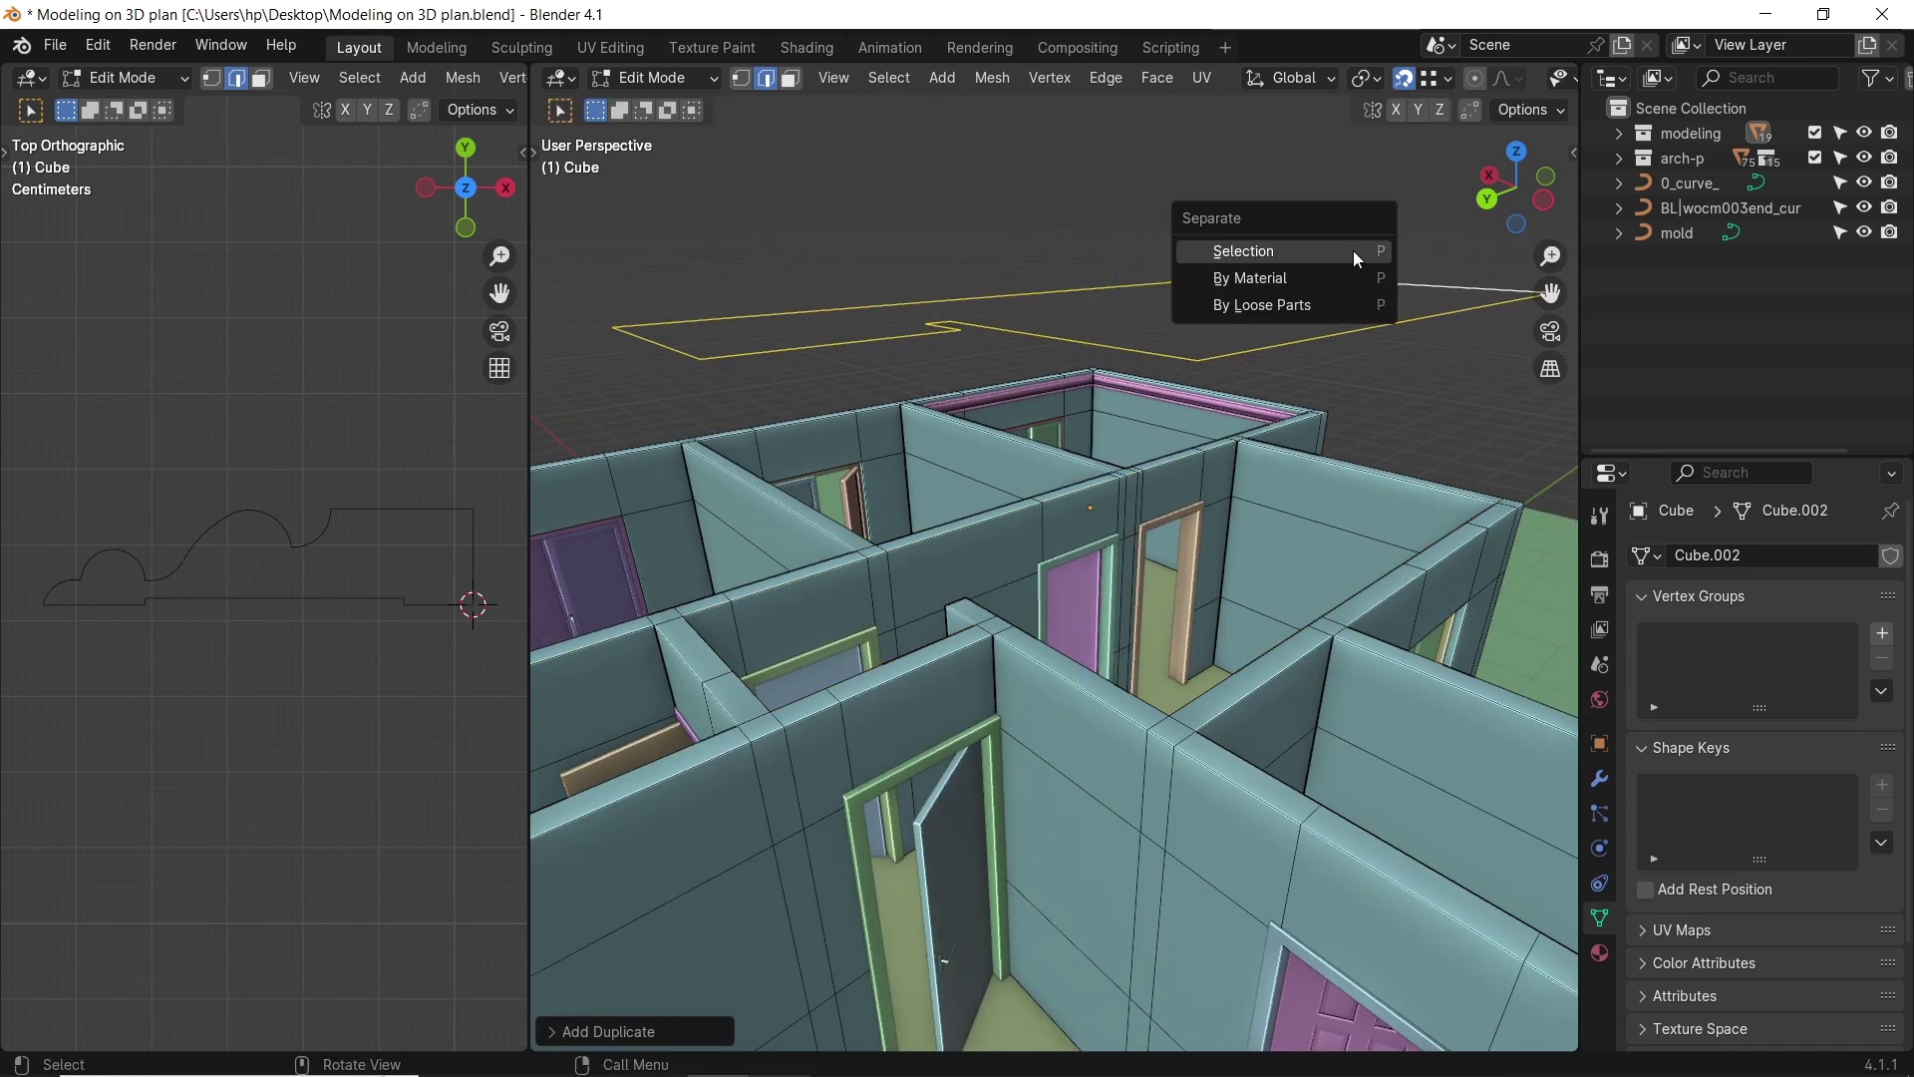
left_click(1354, 250)
key("Tab")
left_click(1354, 276)
Isolate the separated hallway outline in top view and dissolve the redundant vertices along its straight sides, keeping the corners.
key("Tab")
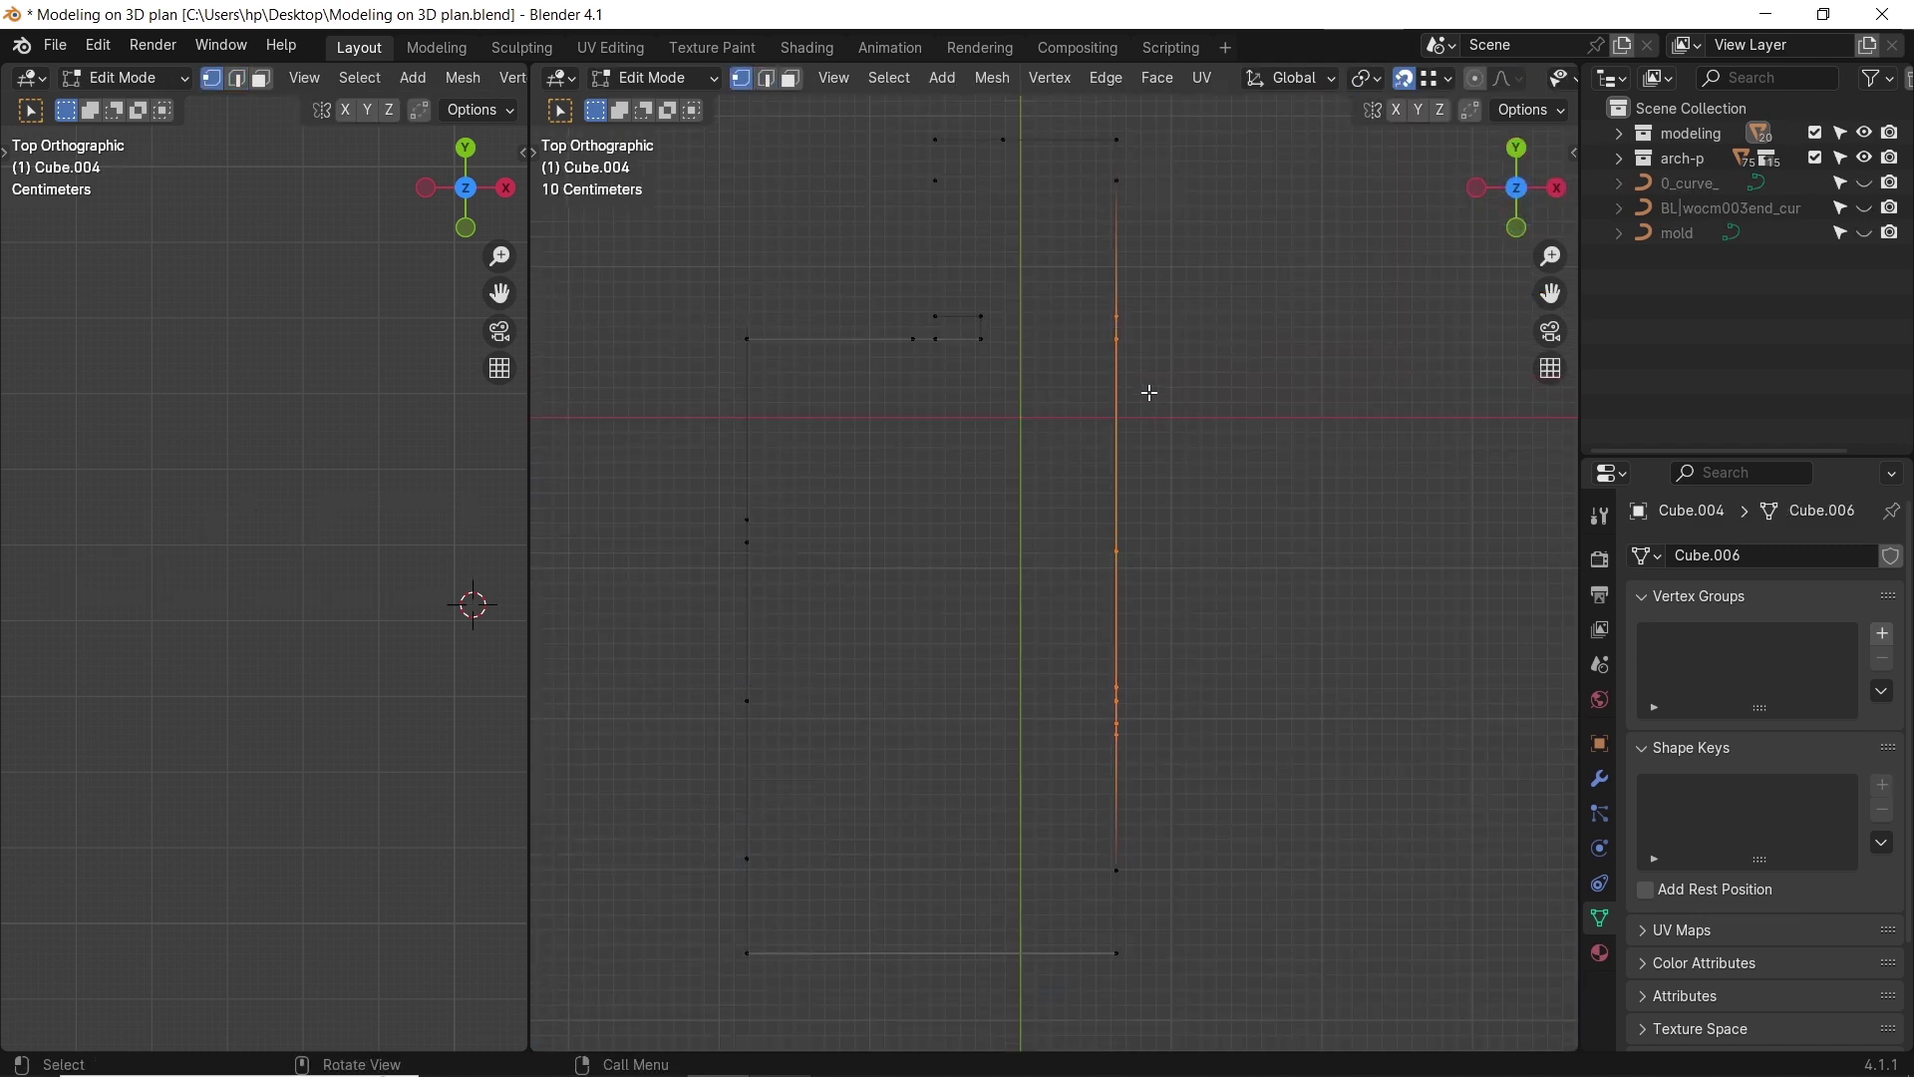
left_click_drag(1086, 170, 1205, 898)
key("x")
key("ctrl+x")
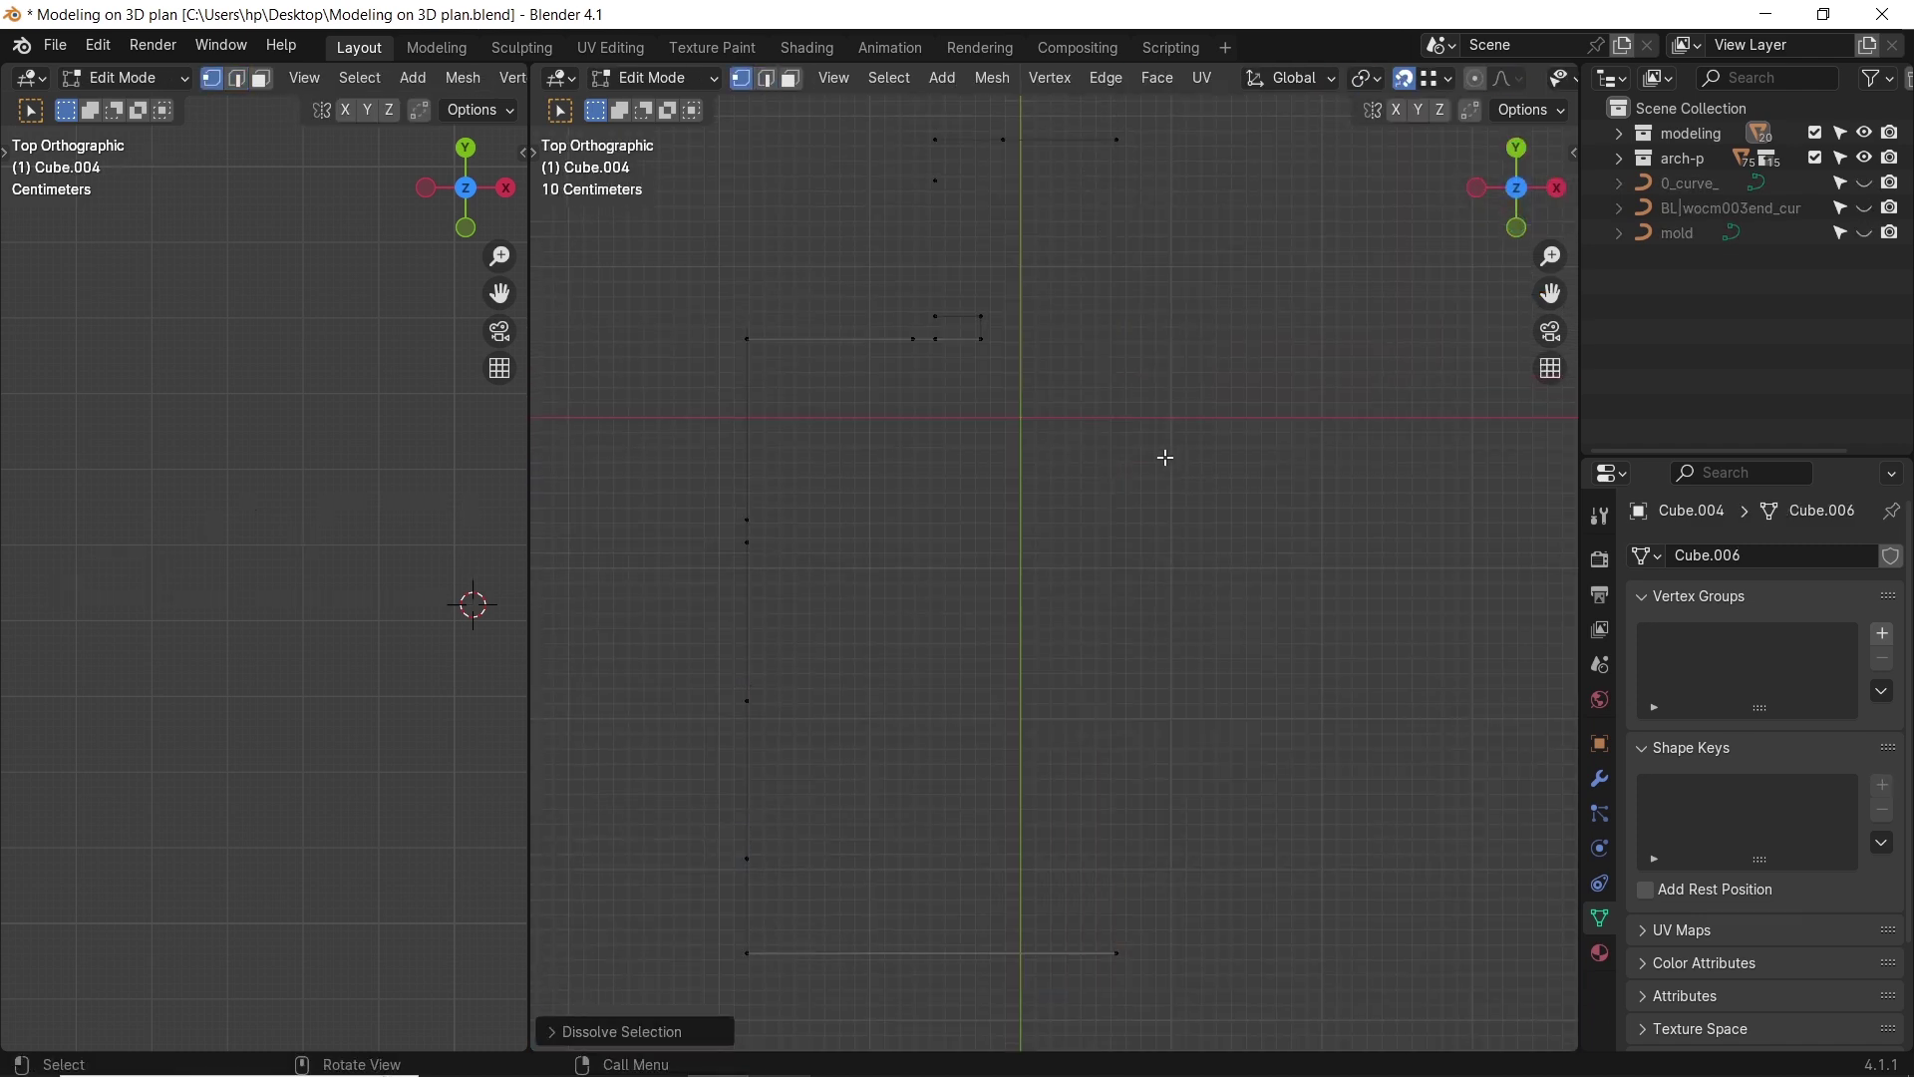
key("ctrl+z")
key("ctrl+shift+z")
left_click_drag(695, 469, 831, 897)
left_click_drag(885, 327, 948, 351, "shift")
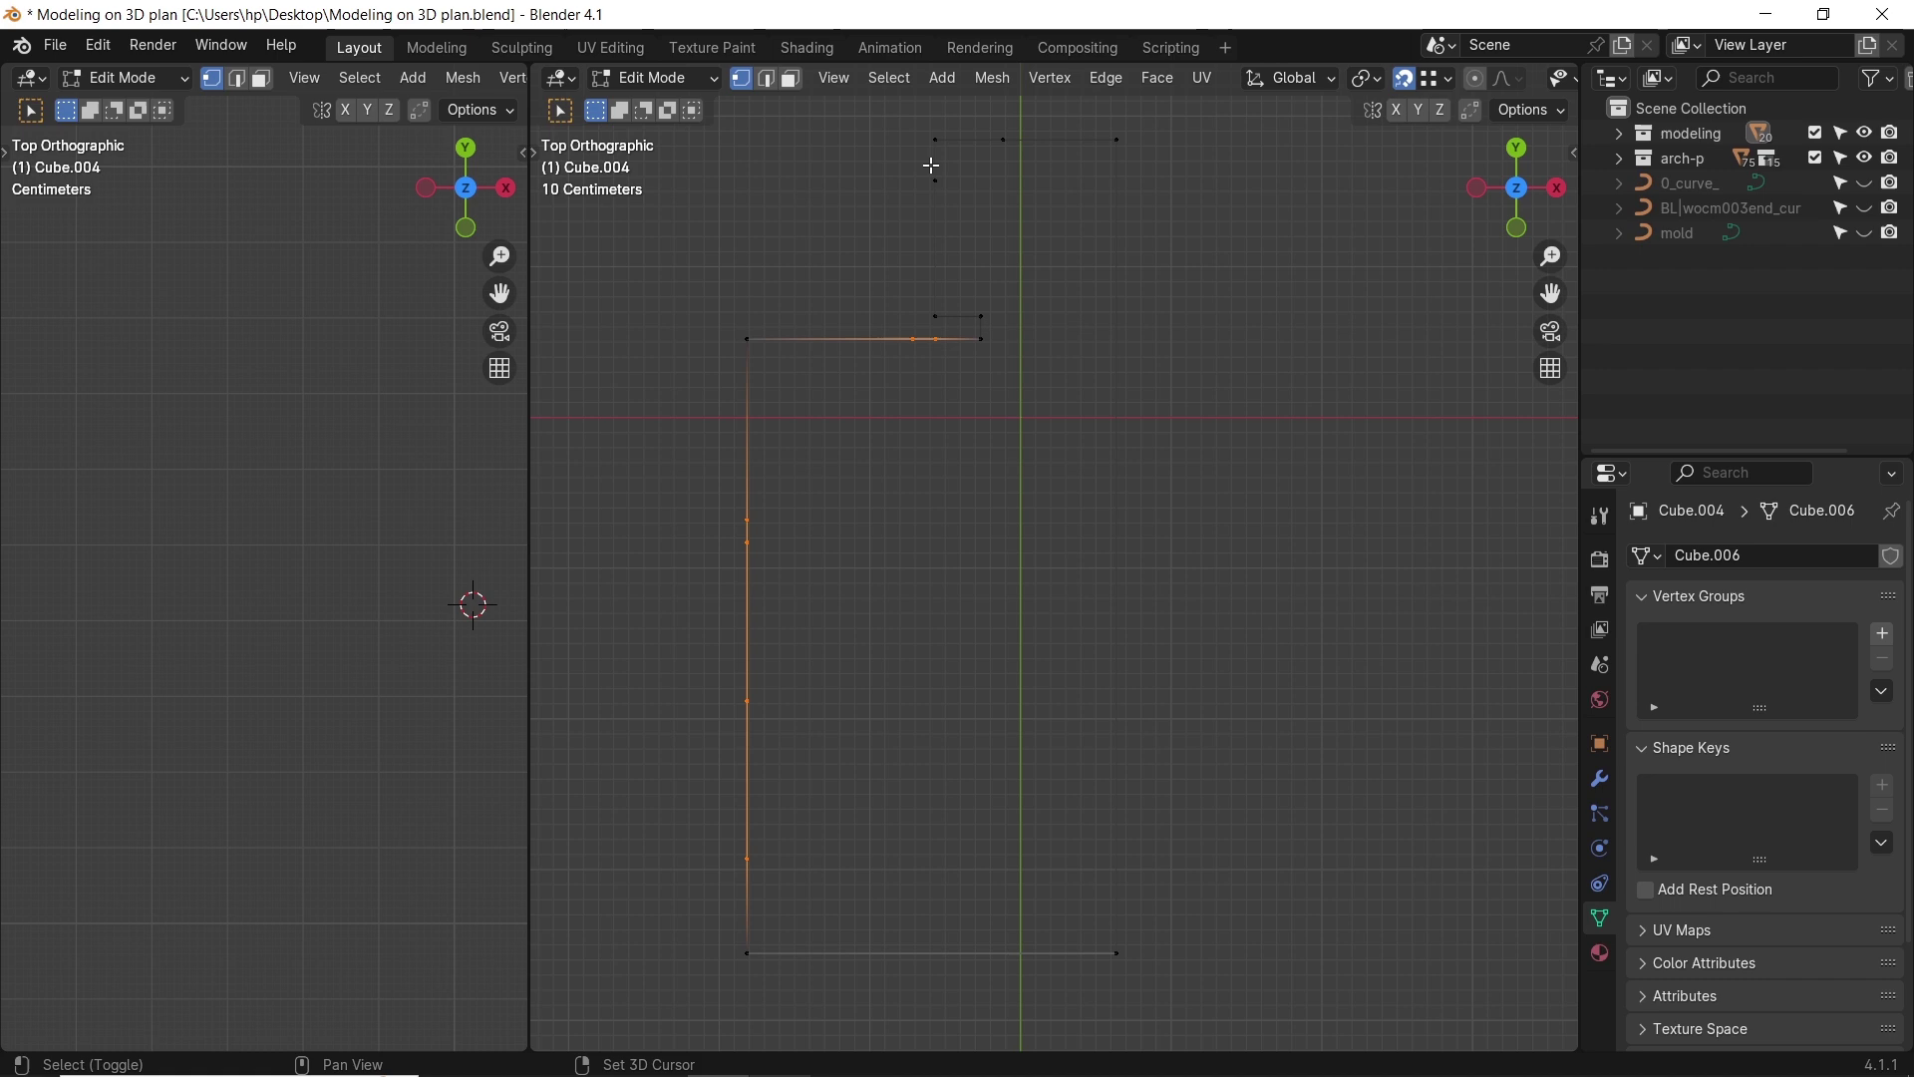
key("ctrl+x")
key("Tab")
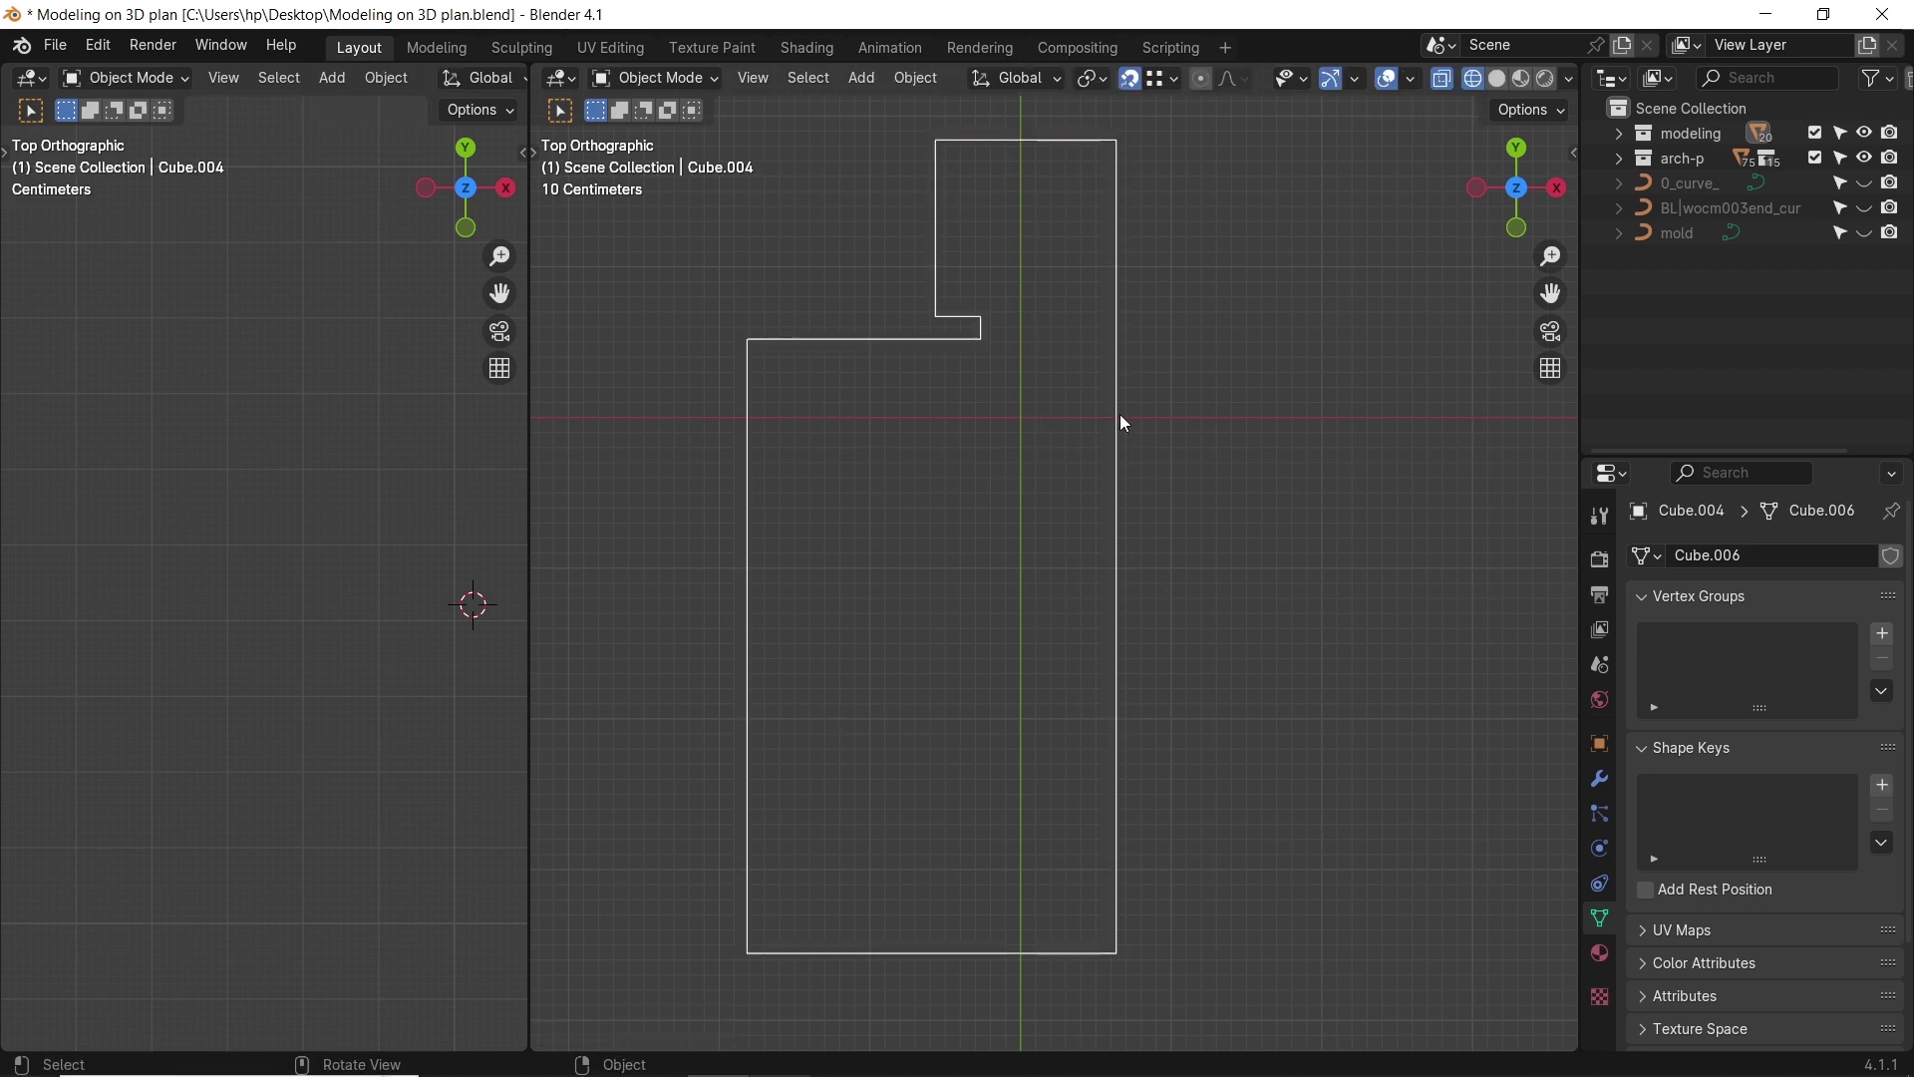
Convert the hallway outline mesh to a curve and reveal all hidden objects.
key("F3")
left_click(1196, 457)
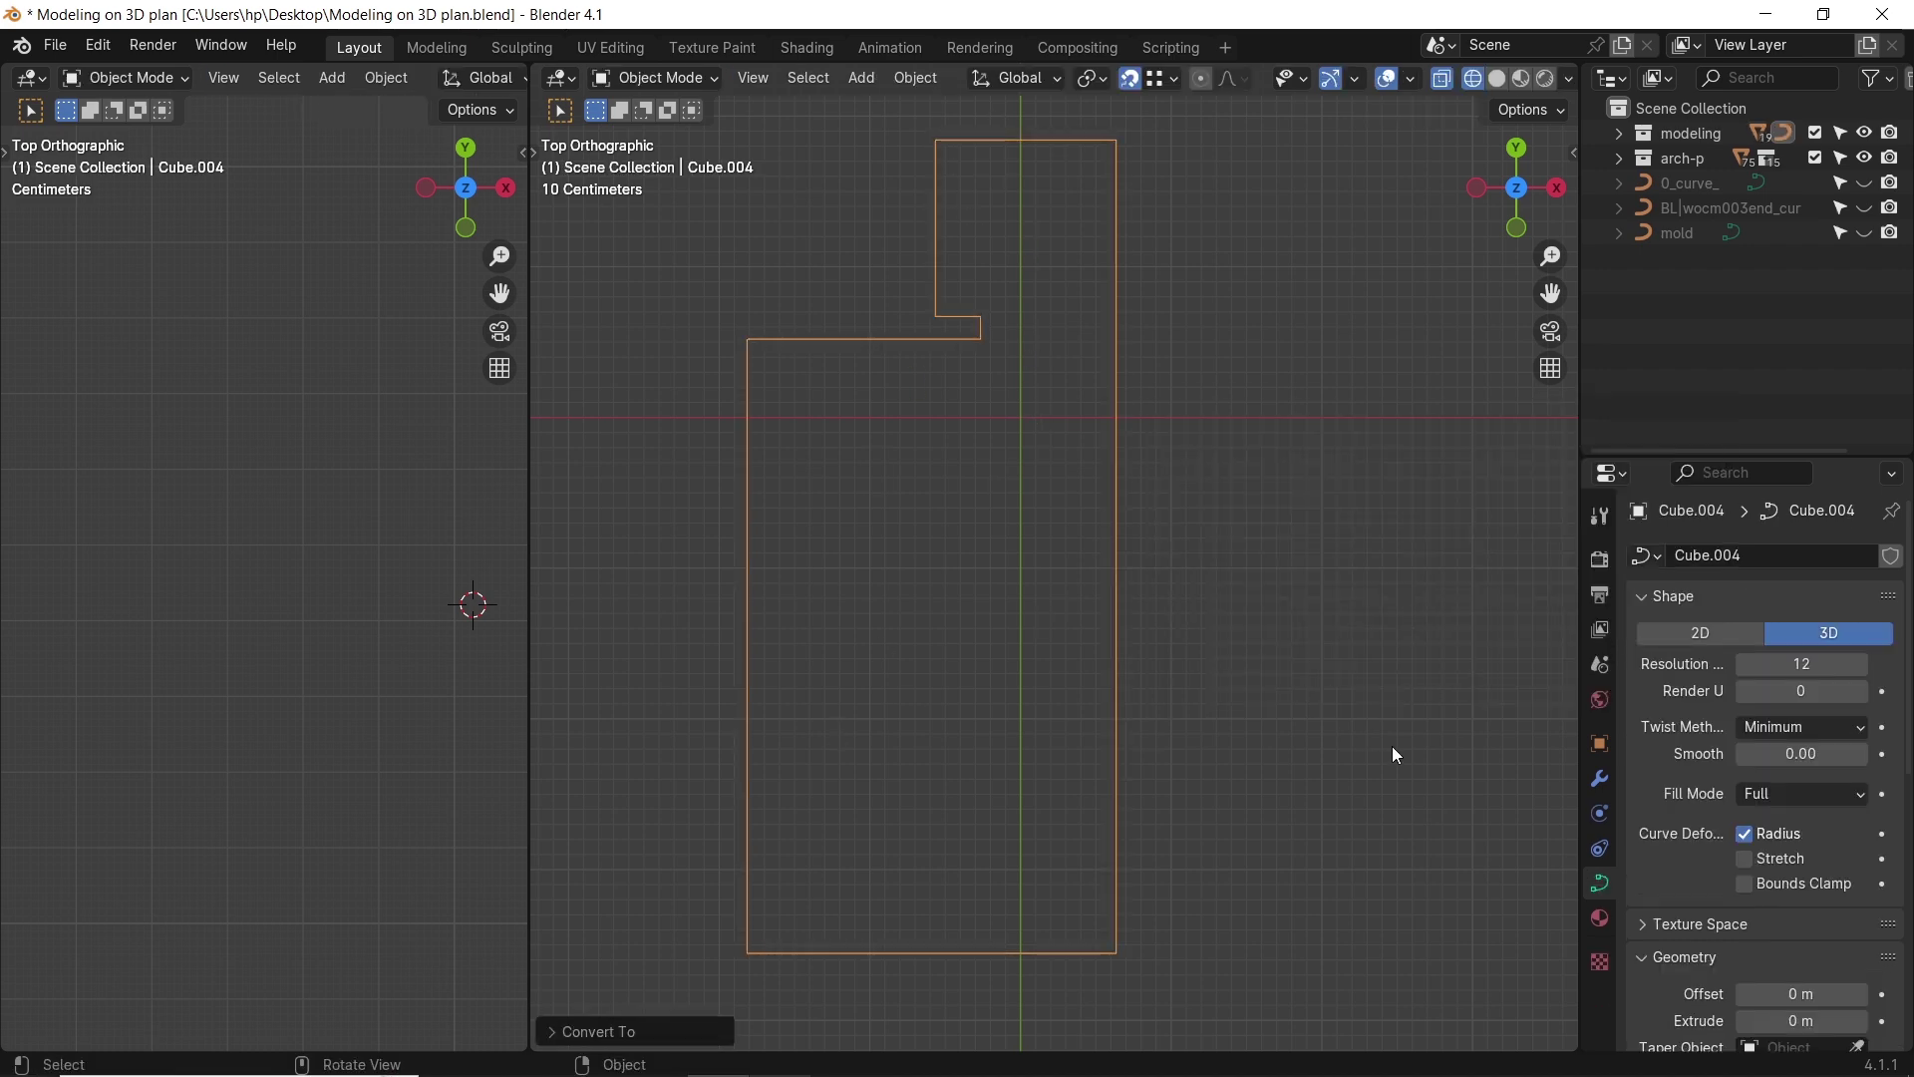
key("alt+h")
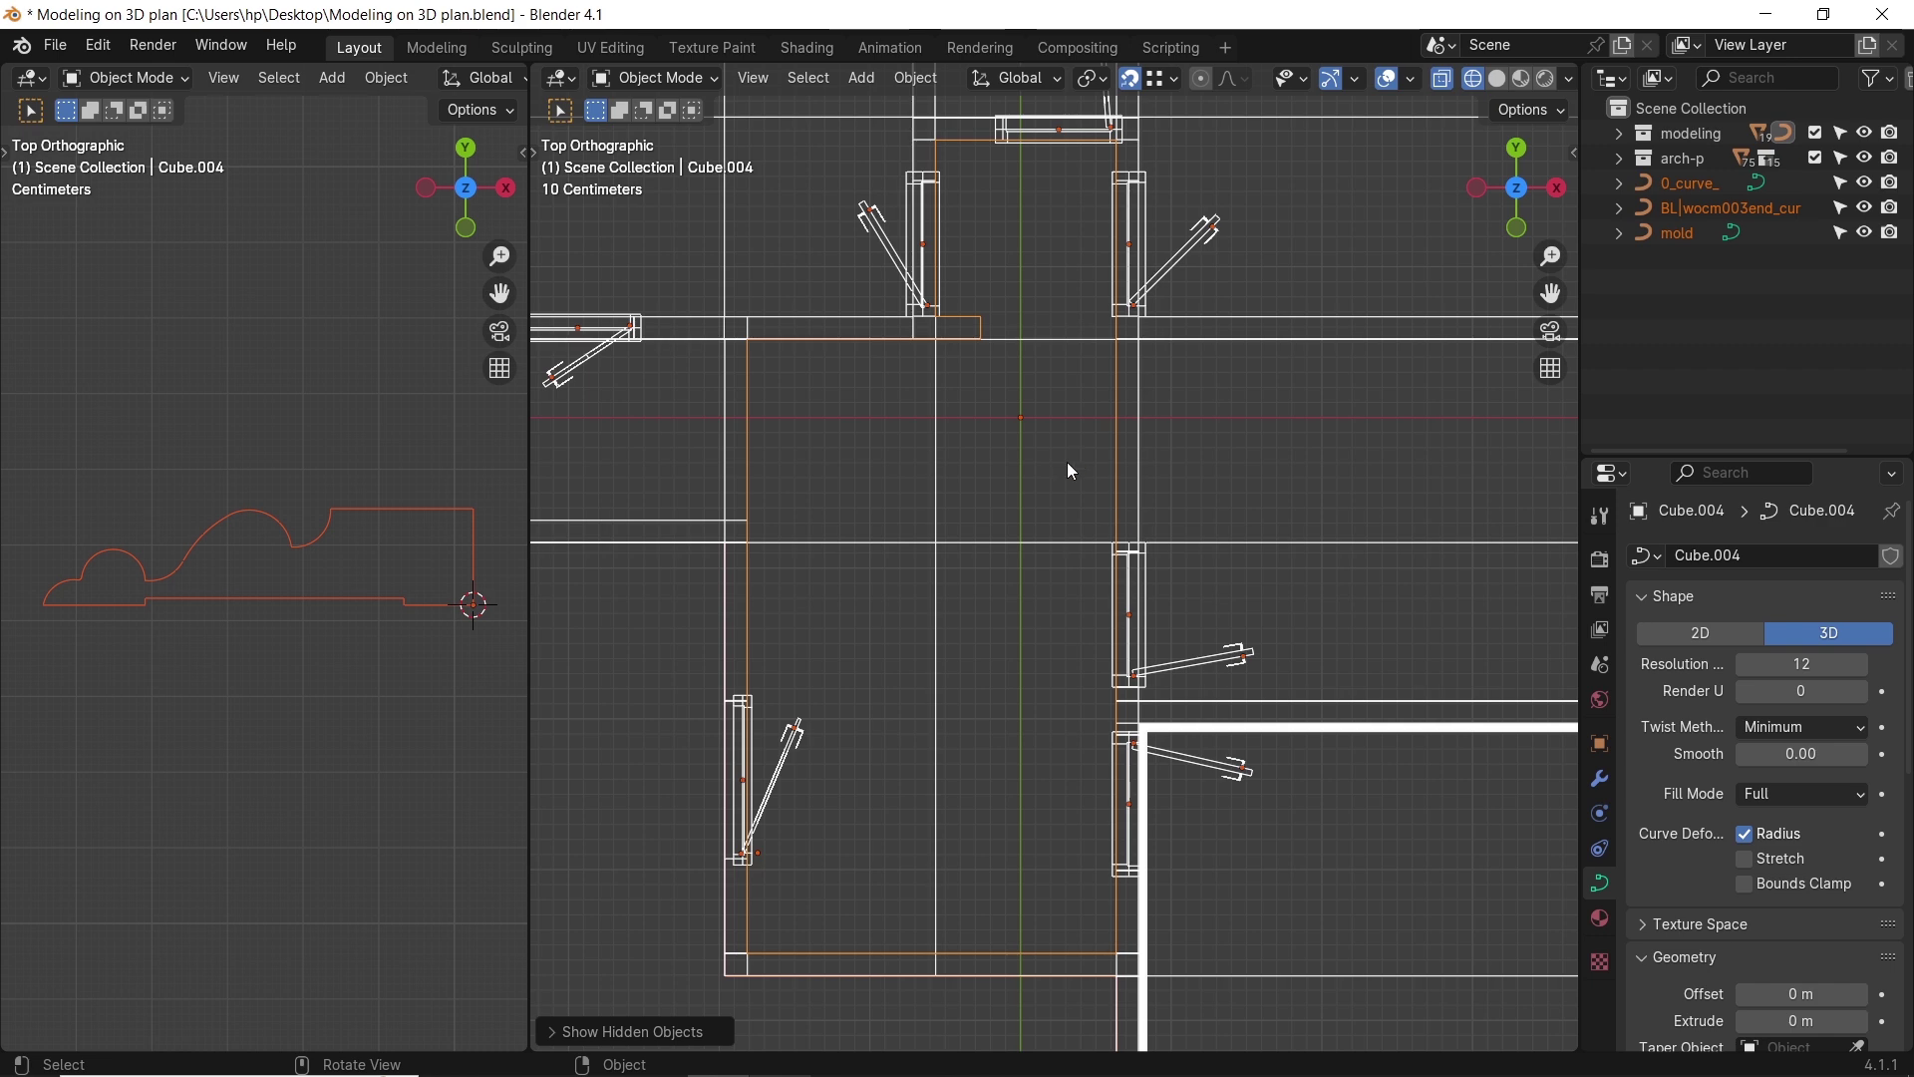
Hide the ceiling slab covering the house walls.
middle_click_drag(1067, 462, 1210, 736)
left_click(1211, 736)
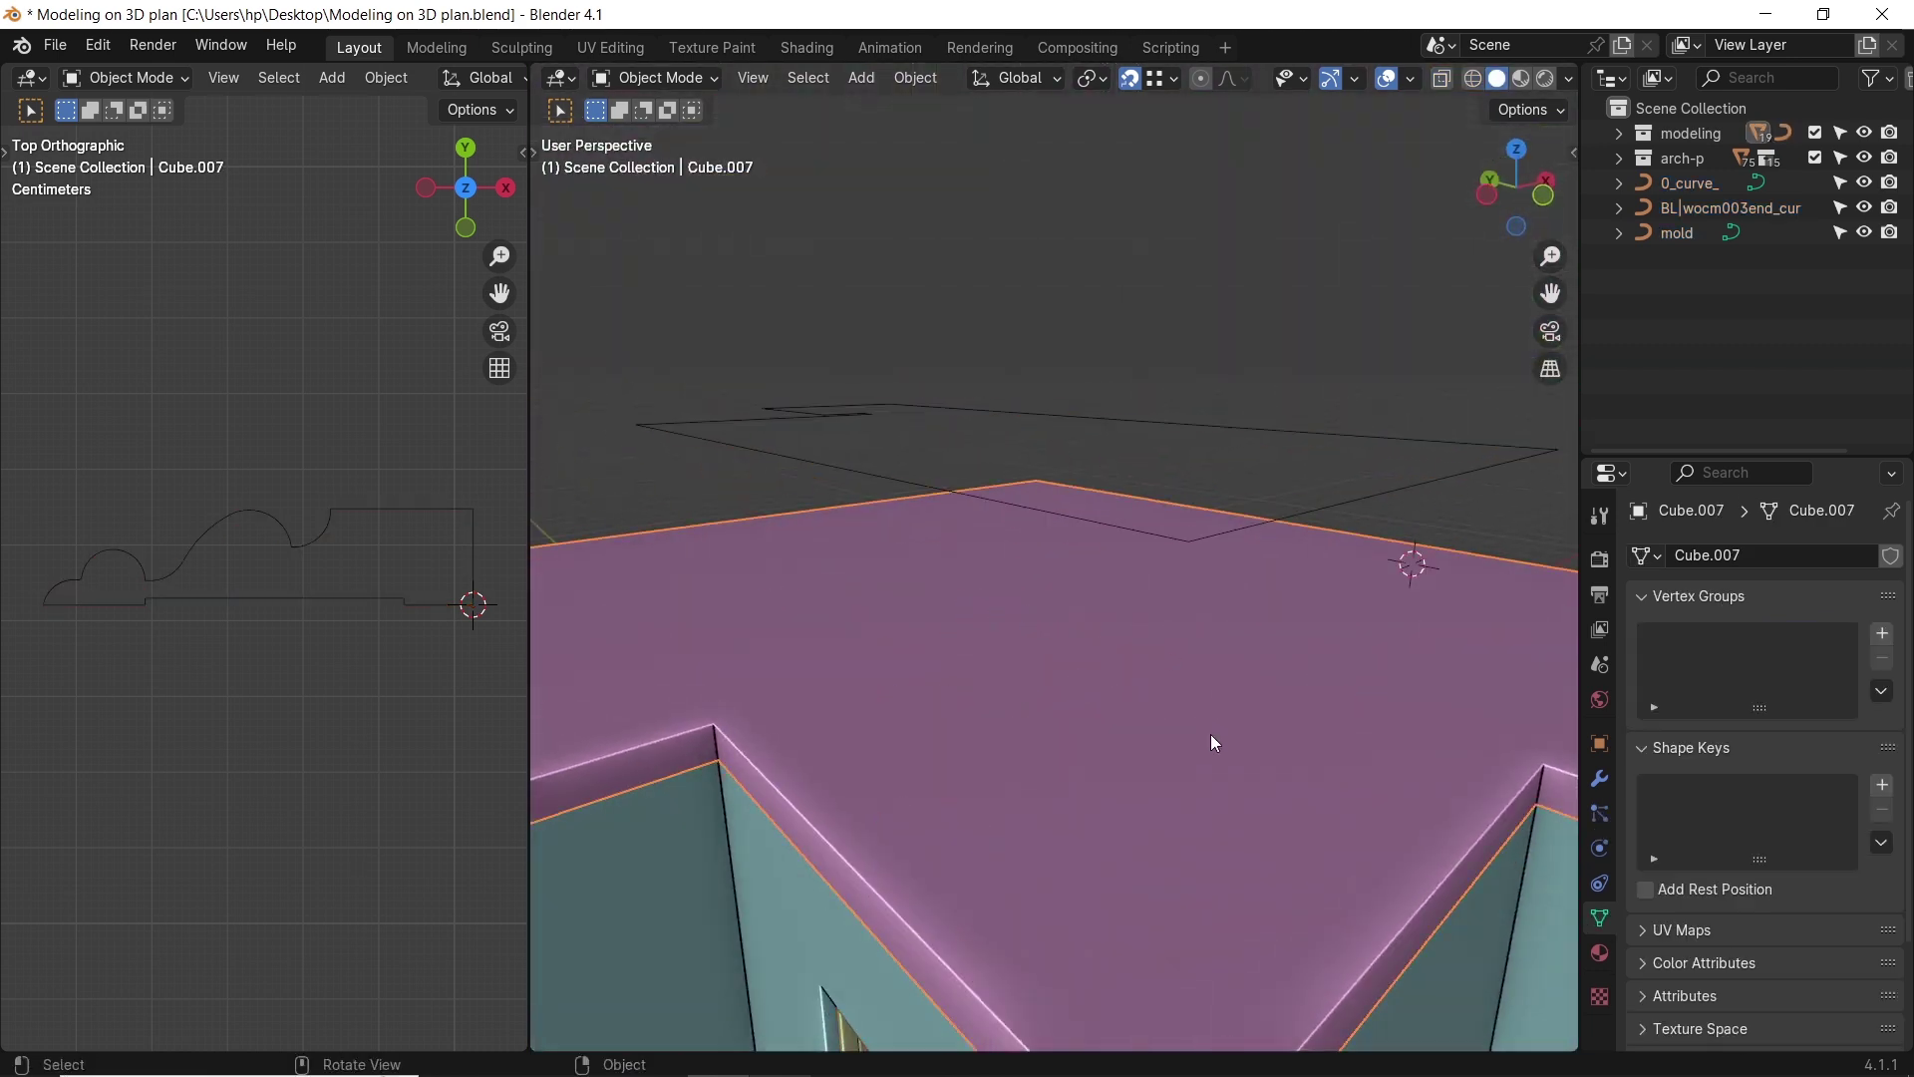
key("h")
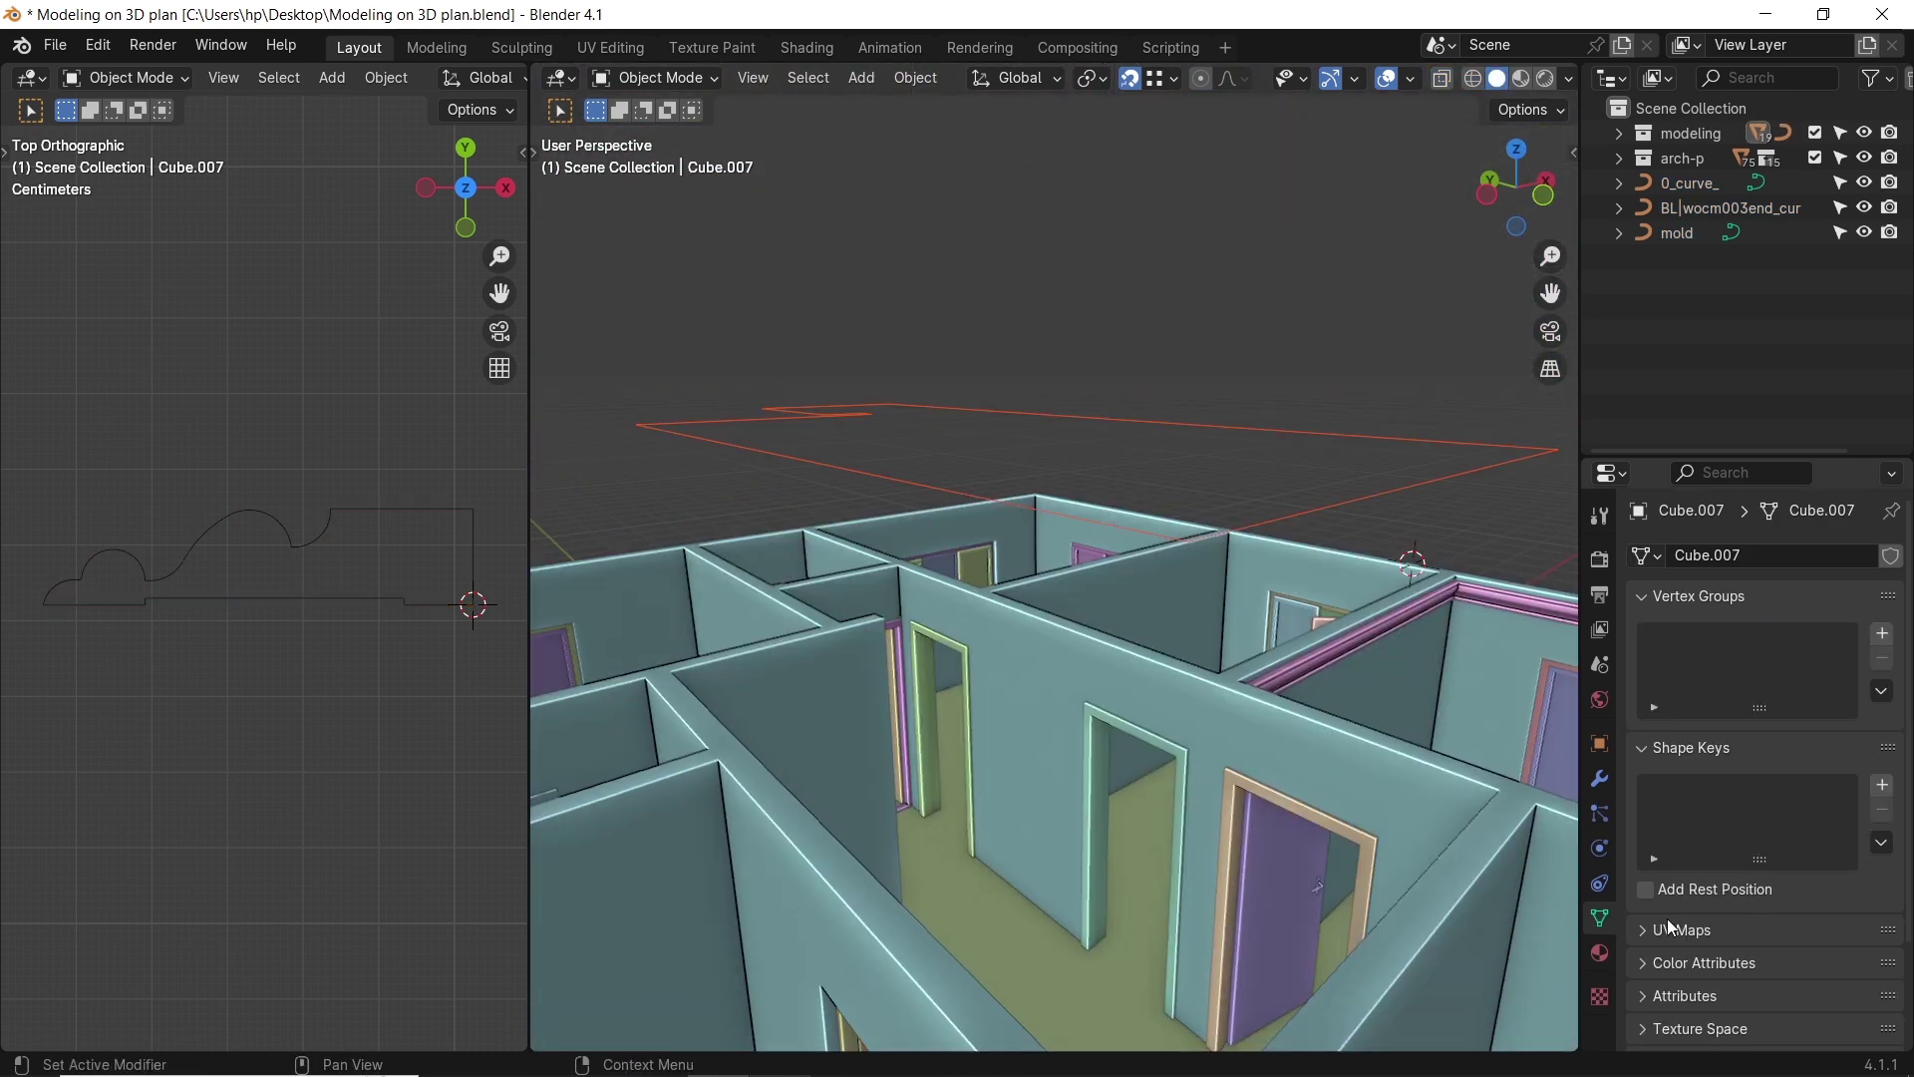
Bevel the hallway outline curve in Object mode, using the 0_curve_ profile as its bevel object.
scroll(1673, 930, "down", 3)
left_click(1372, 493)
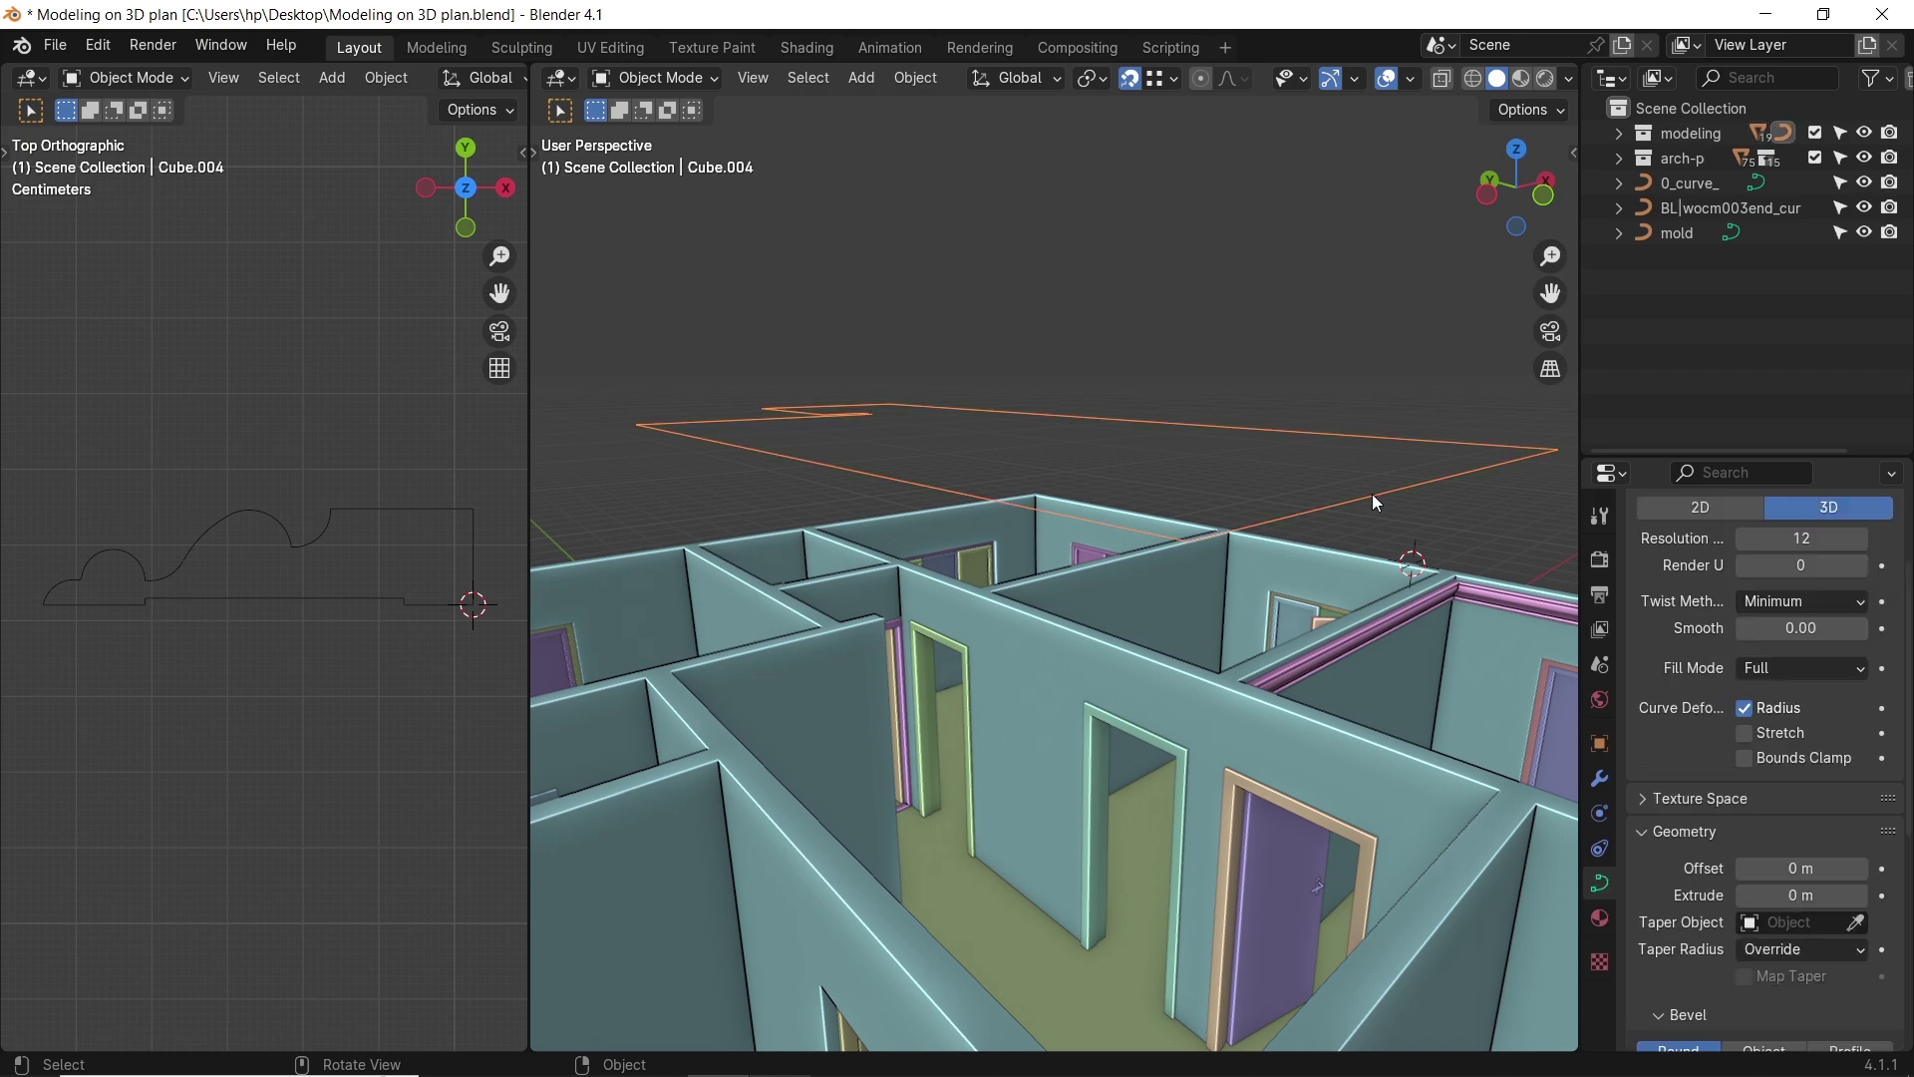
scroll(1717, 828, "down", 7)
left_click(1764, 803)
left_click(1856, 834)
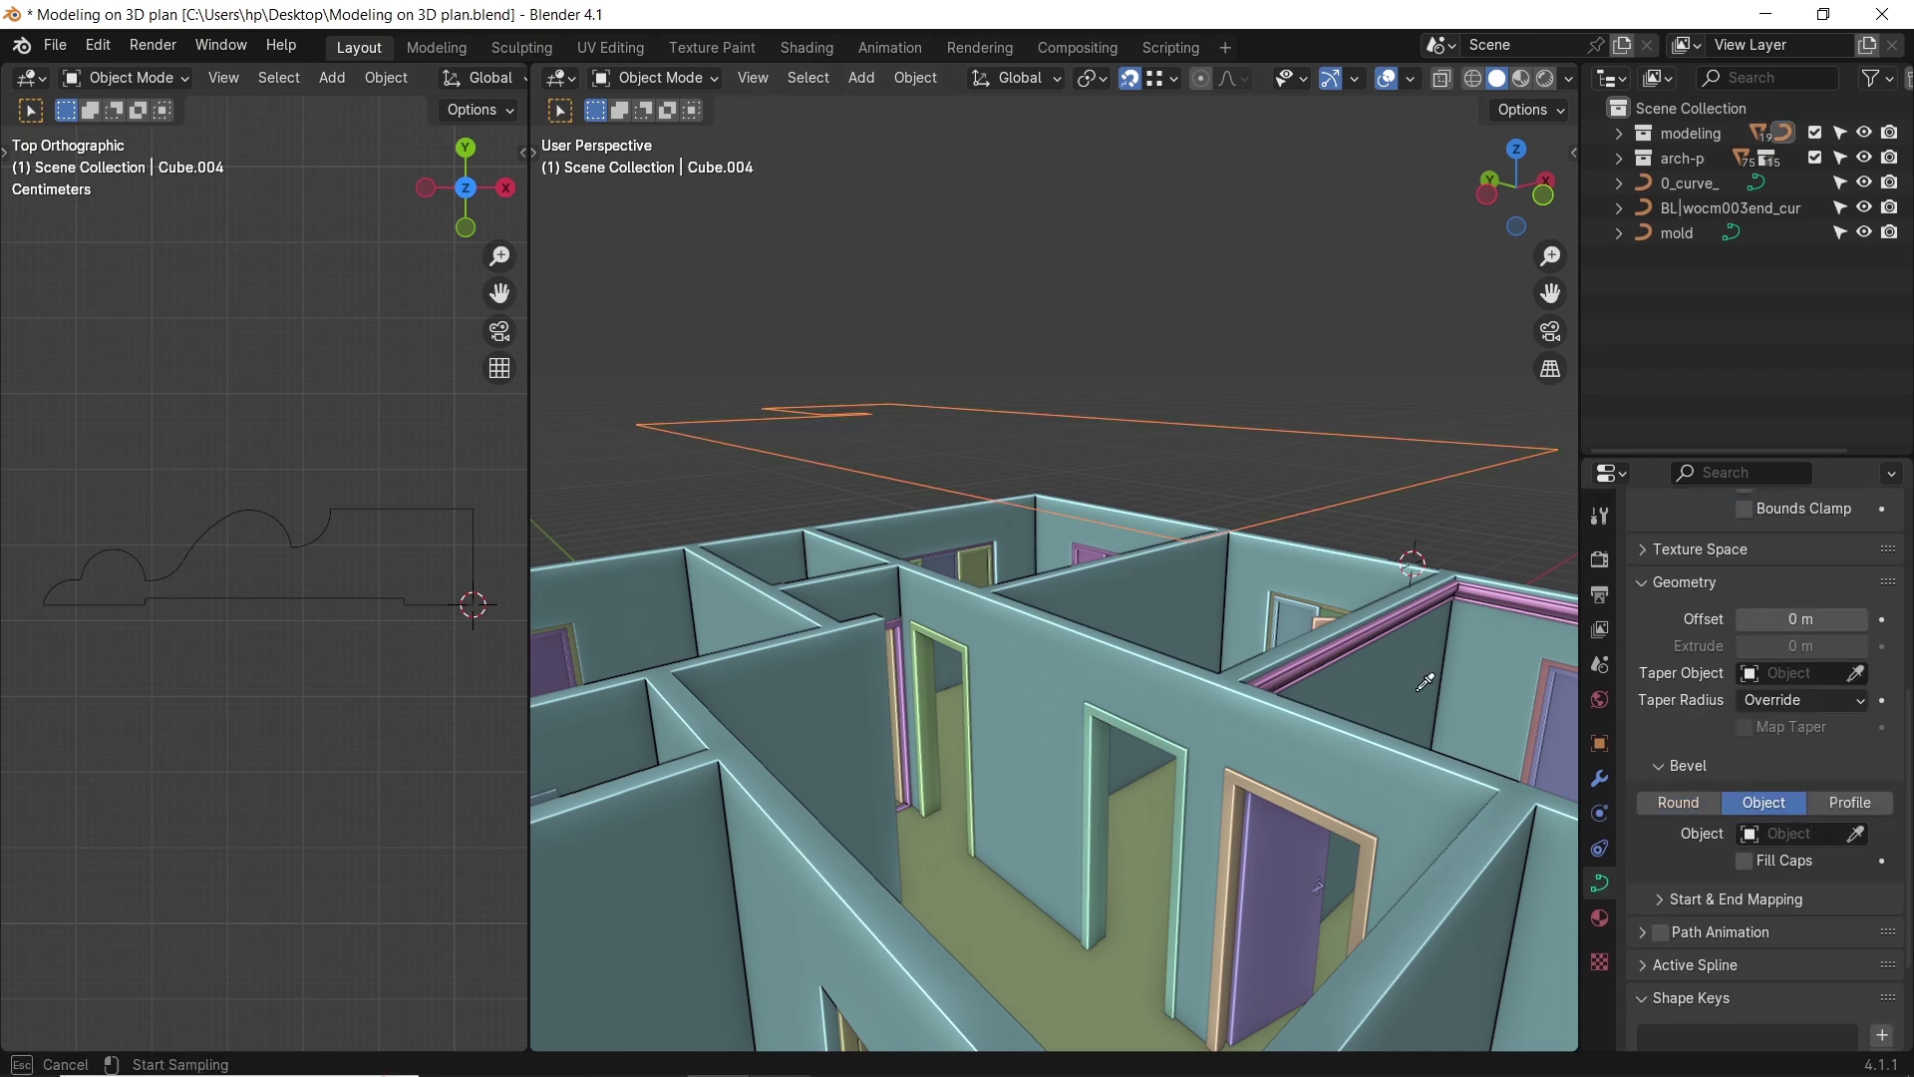
left_click(294, 539)
middle_click_drag(1152, 302, 1146, 461)
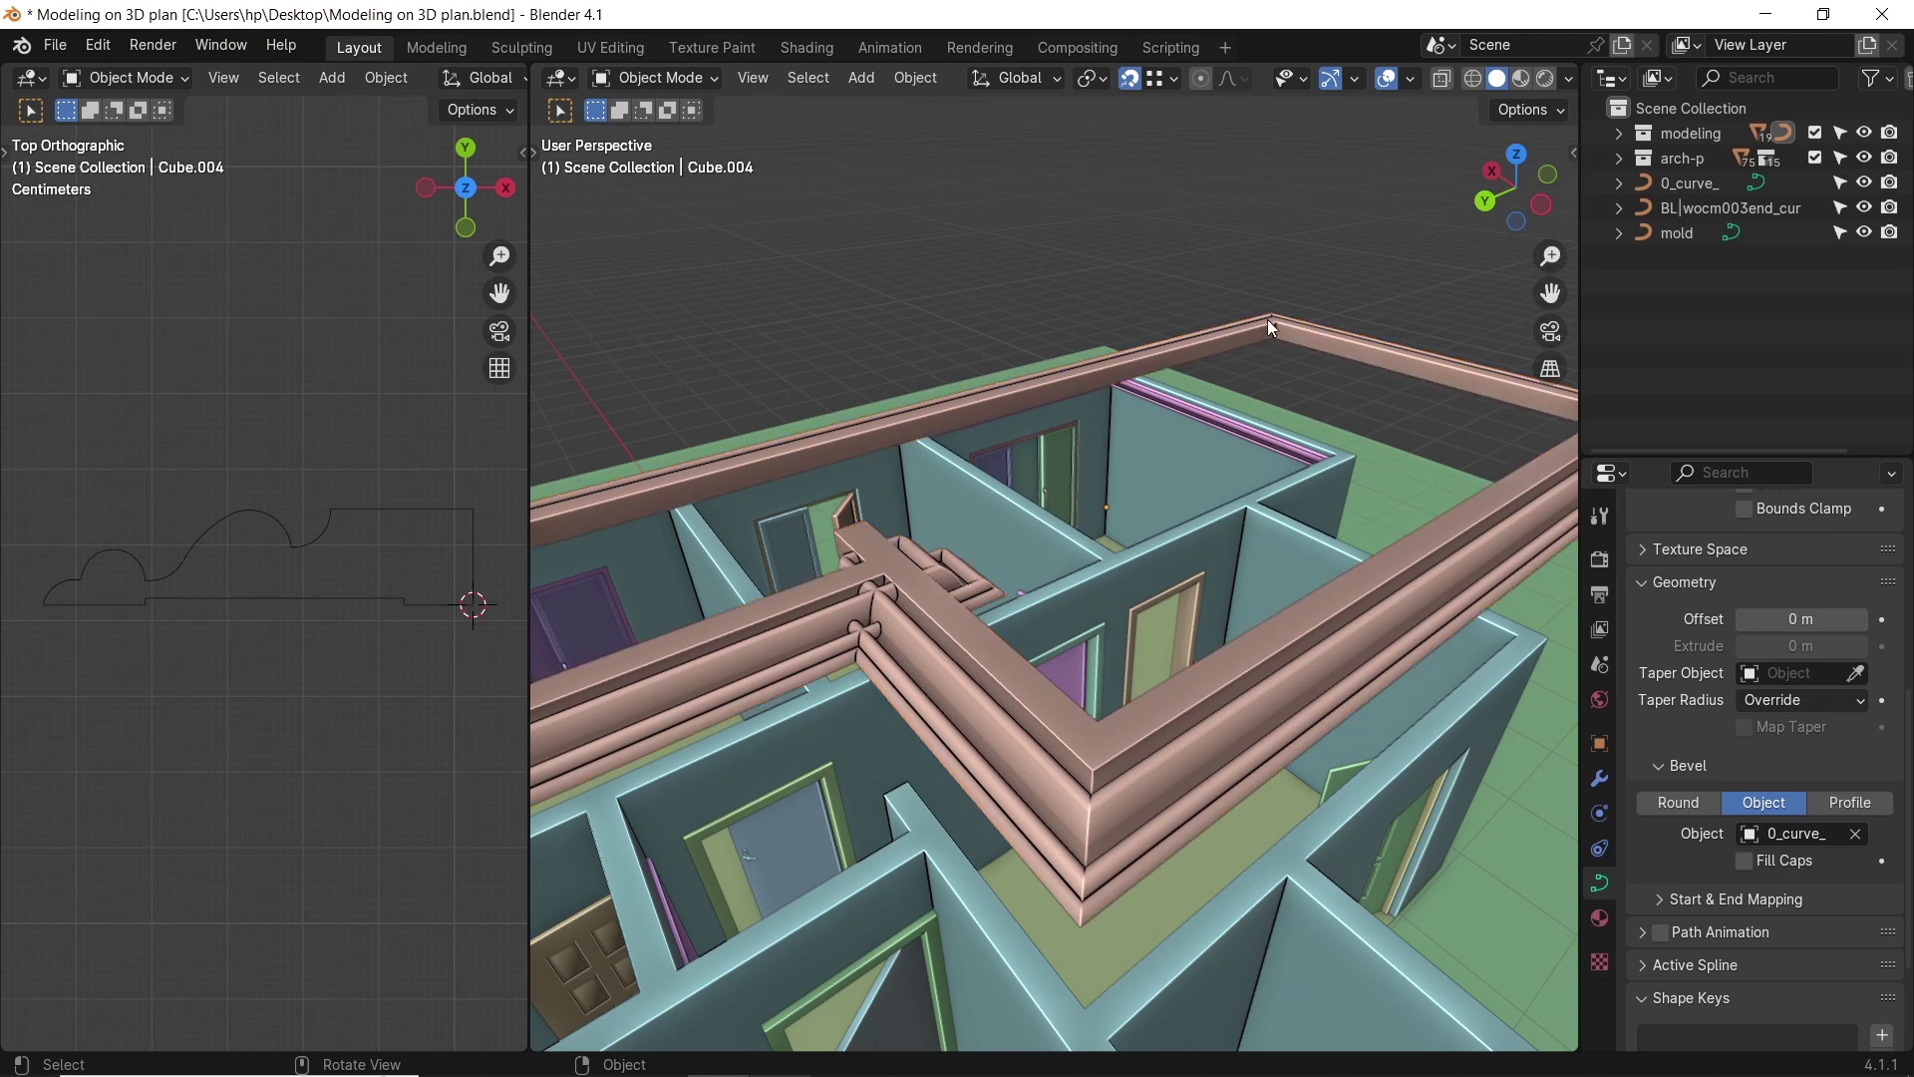
Scale the 0_curve_ profile down uniformly in two passes, the second by about 0.36, to slim the hallway molding.
left_click(367, 513)
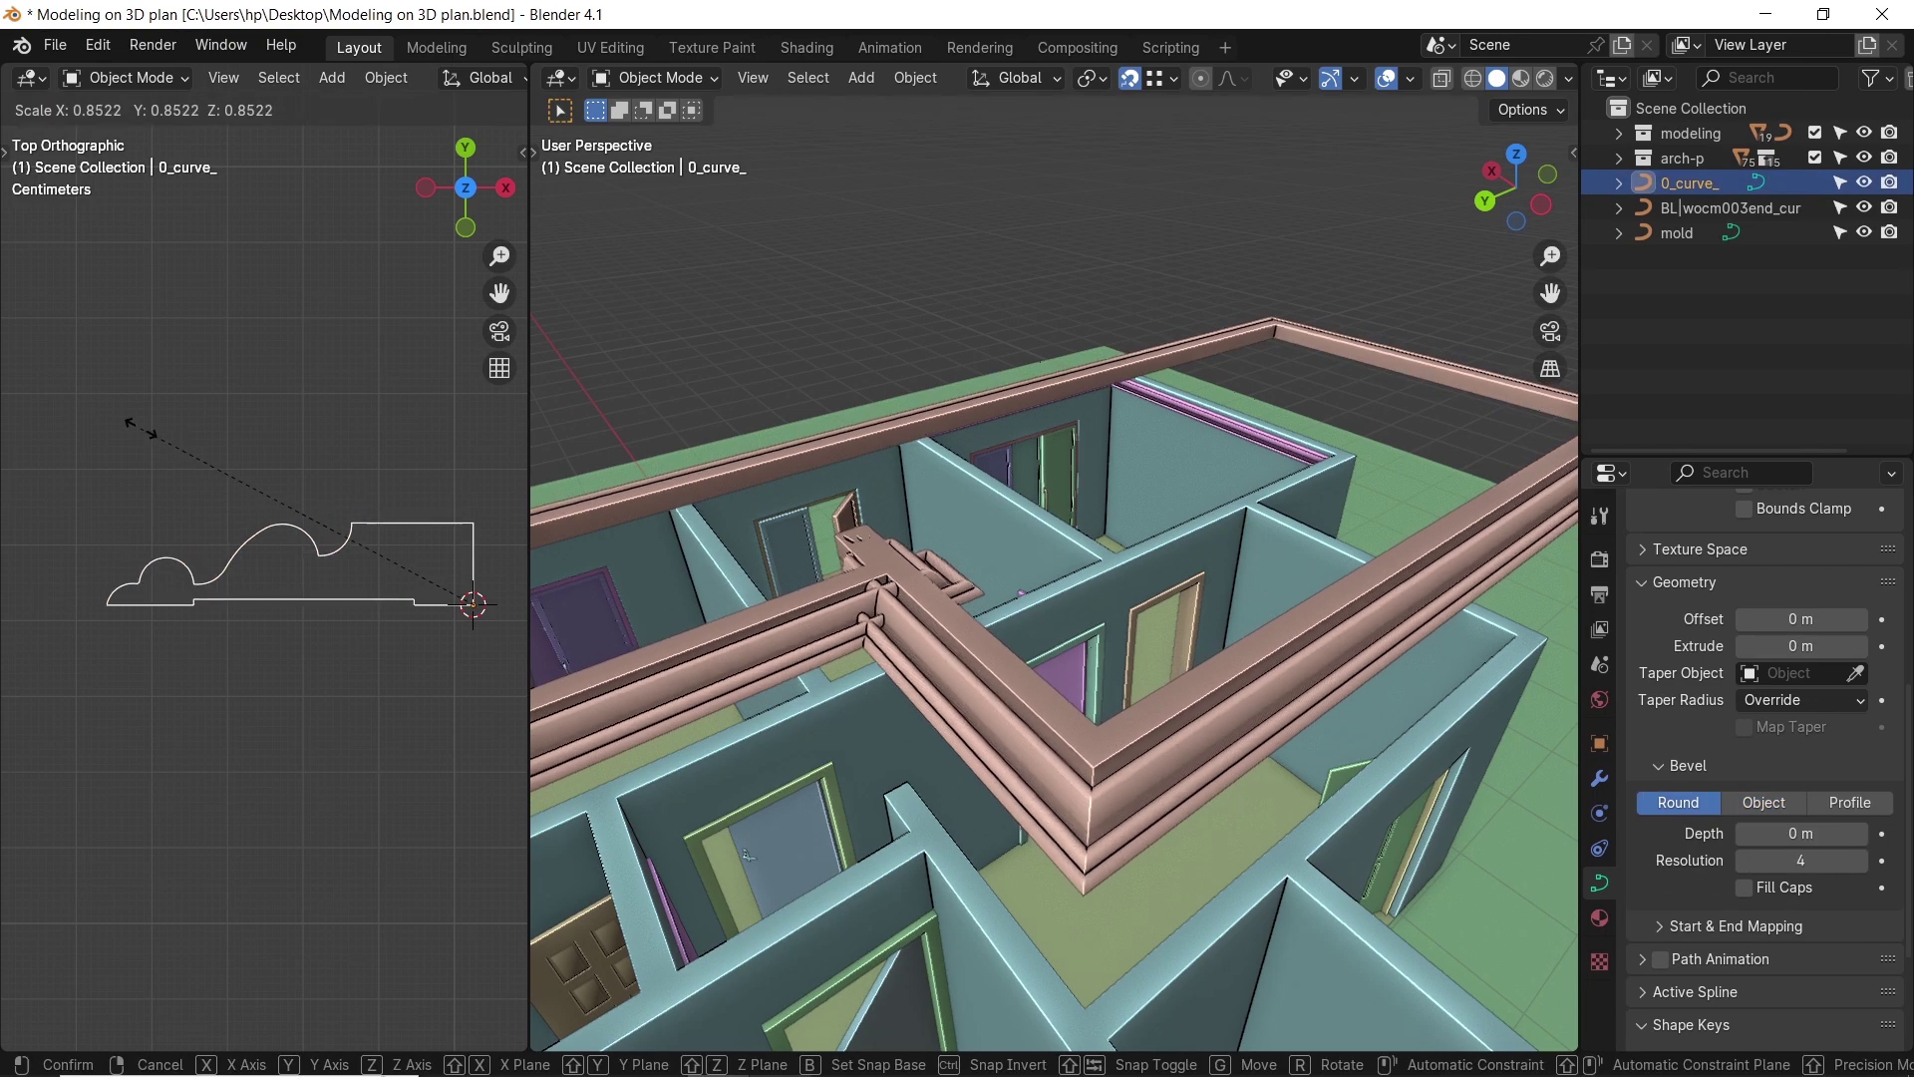
left_click(370, 519)
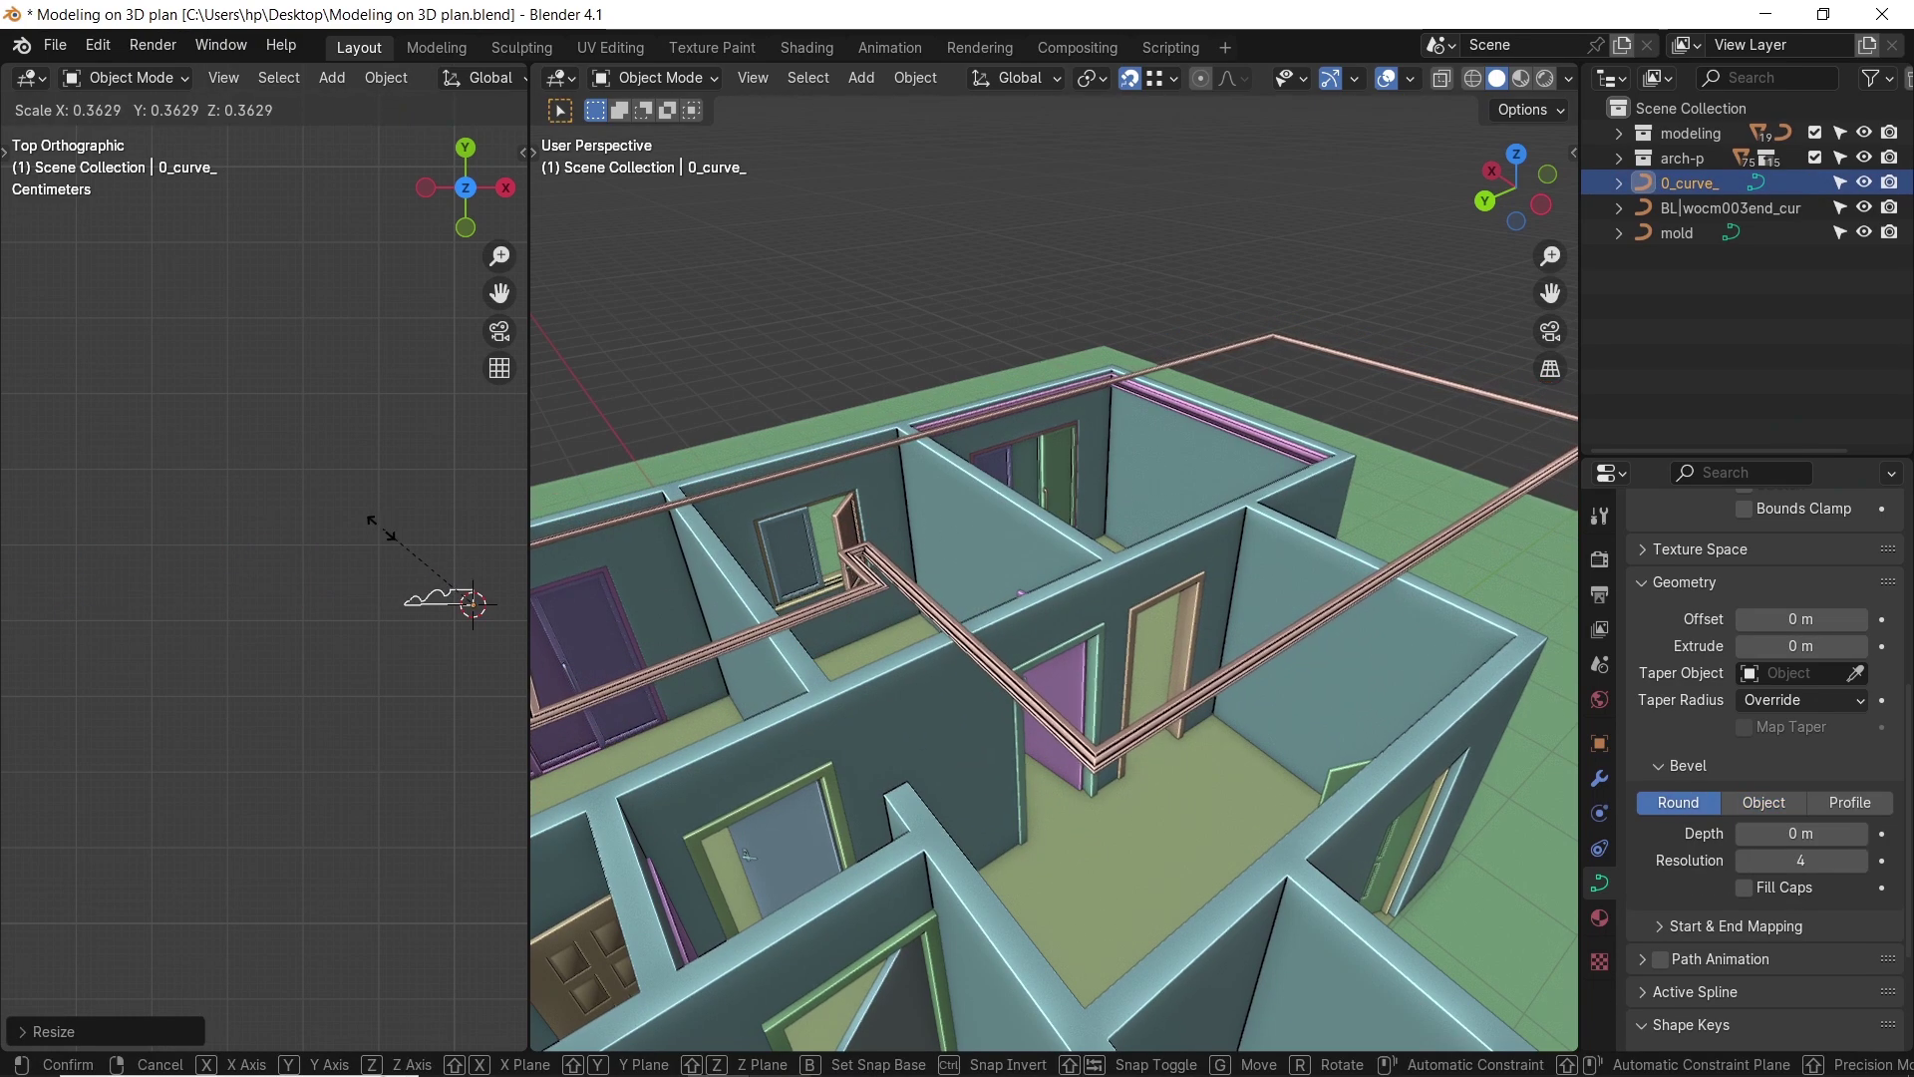
middle_click_drag(1139, 581, 1047, 692)
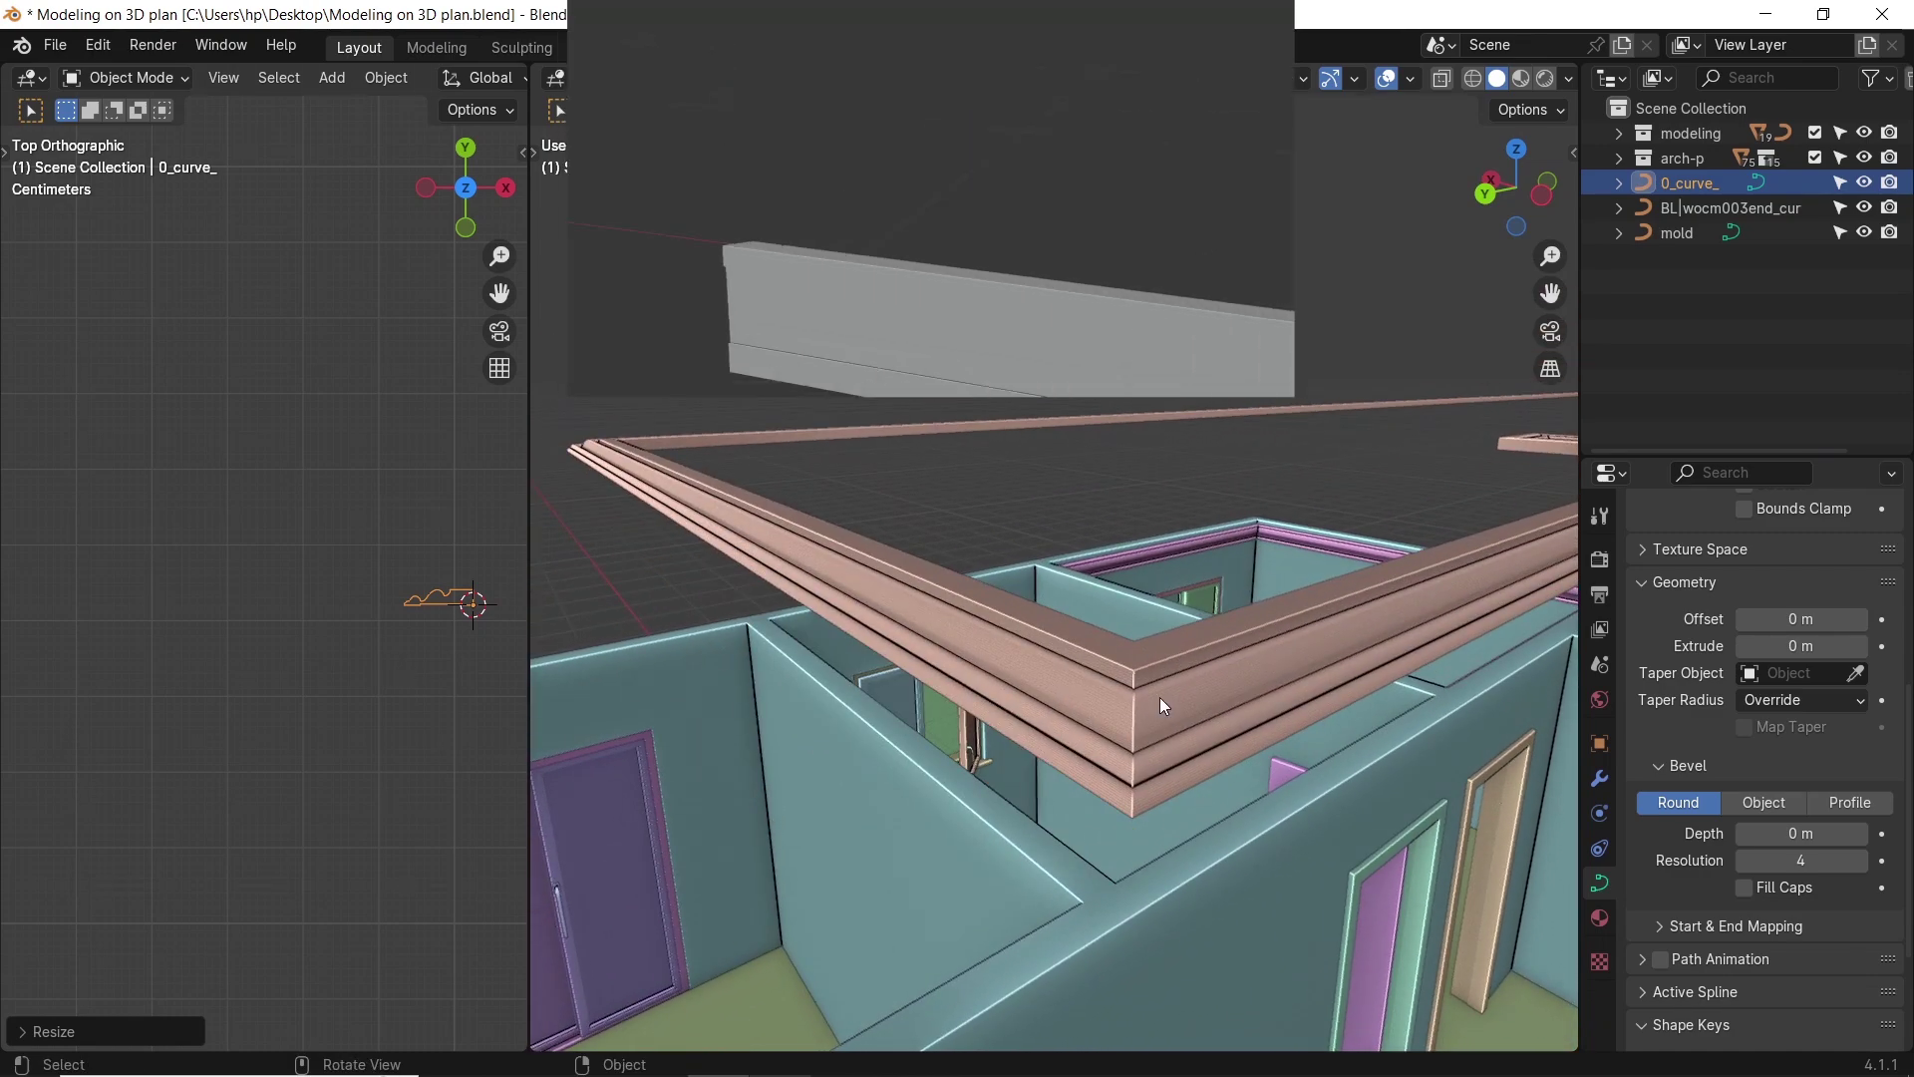
Select all control points of the 0_curve_ profile in Edit Mode and try rotating them freely in top view.
scroll(439, 668, "up", 5)
middle_click_drag(393, 648, 482, 666, "shift")
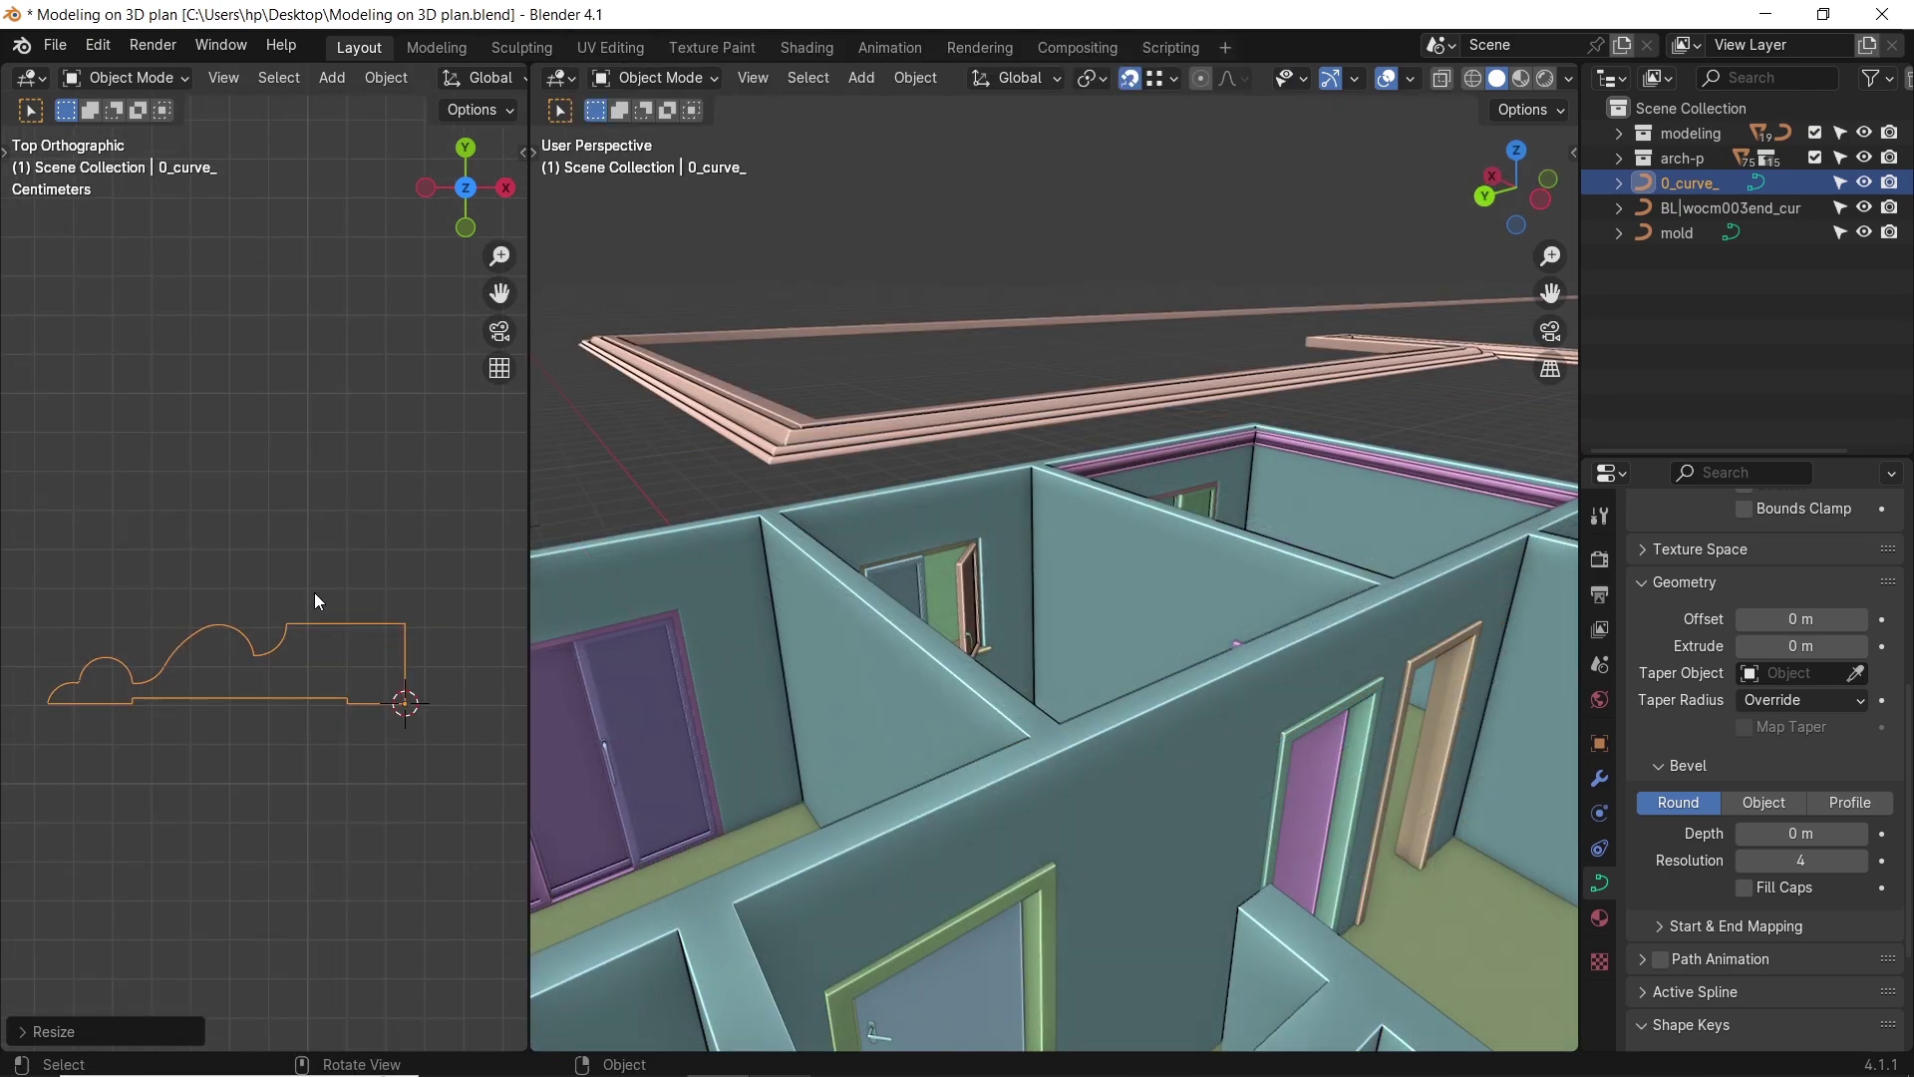
key("Tab")
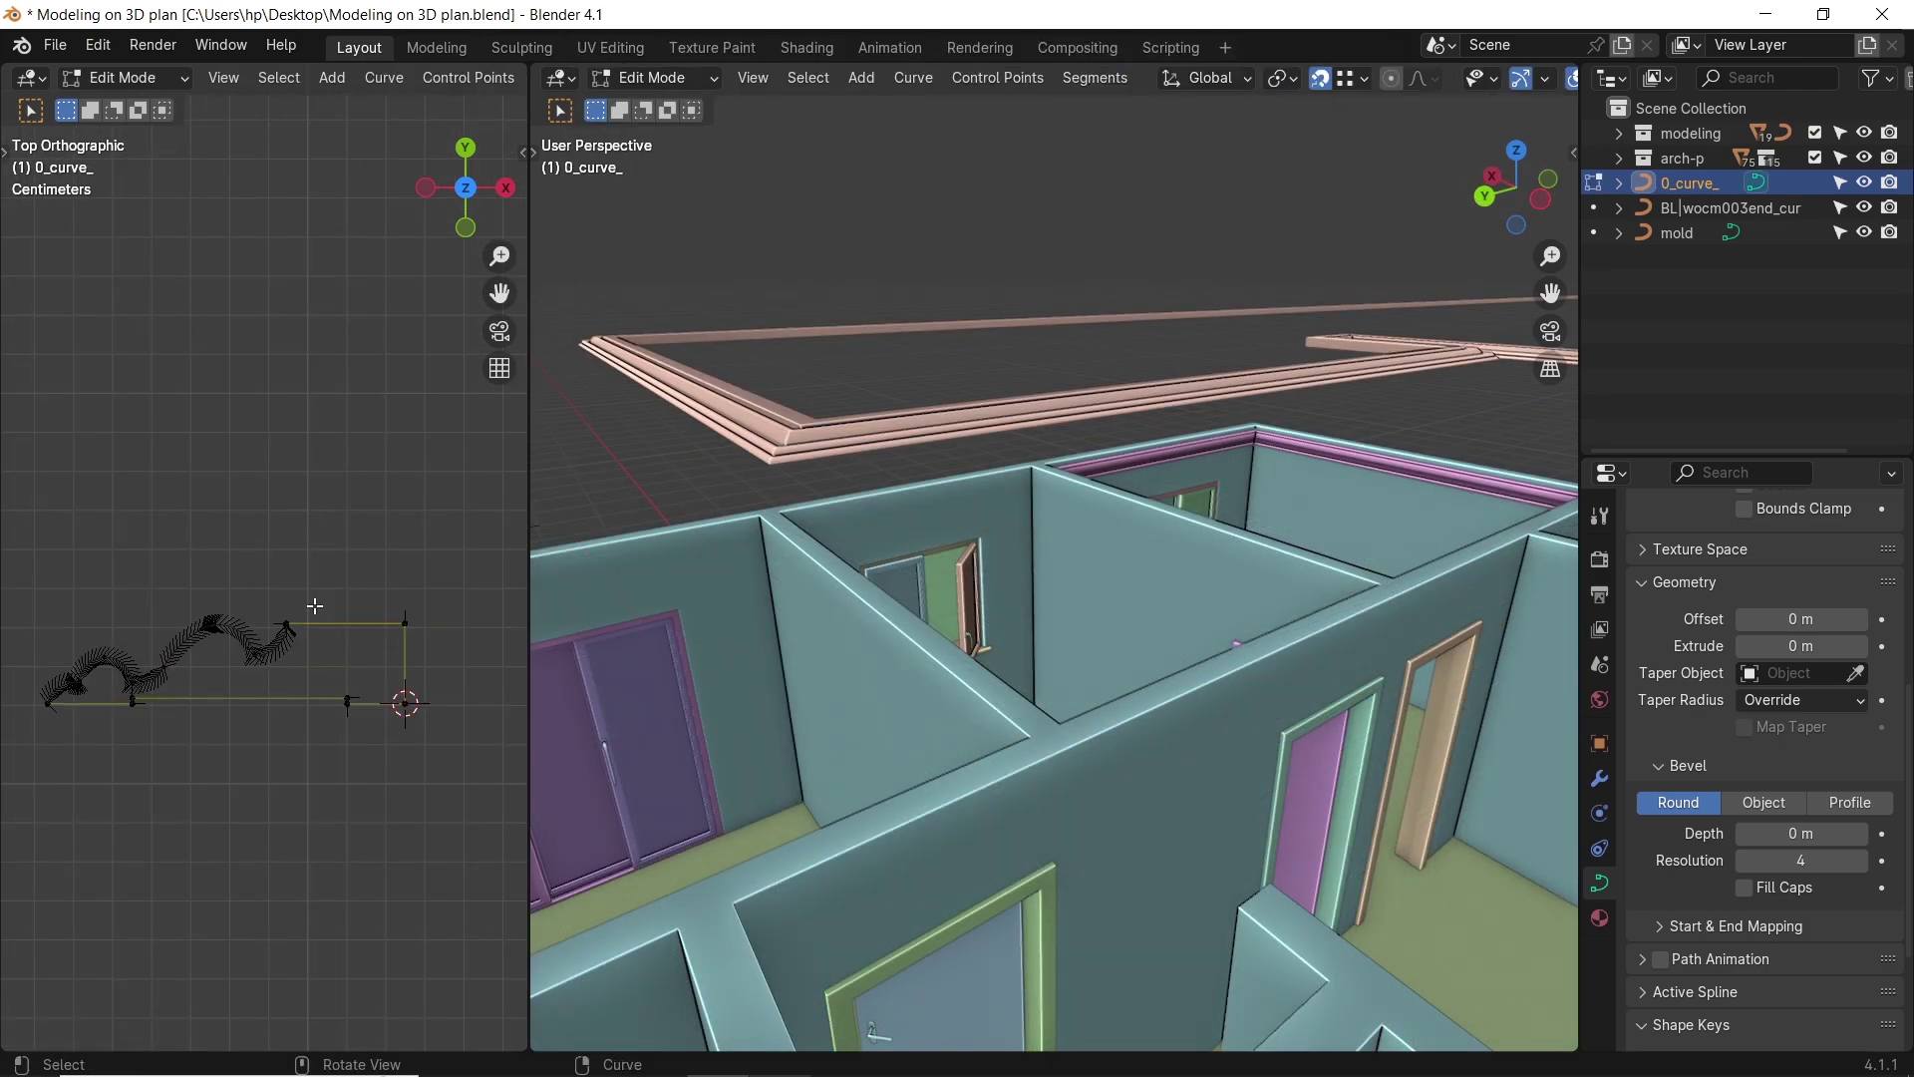
key("a")
key("r")
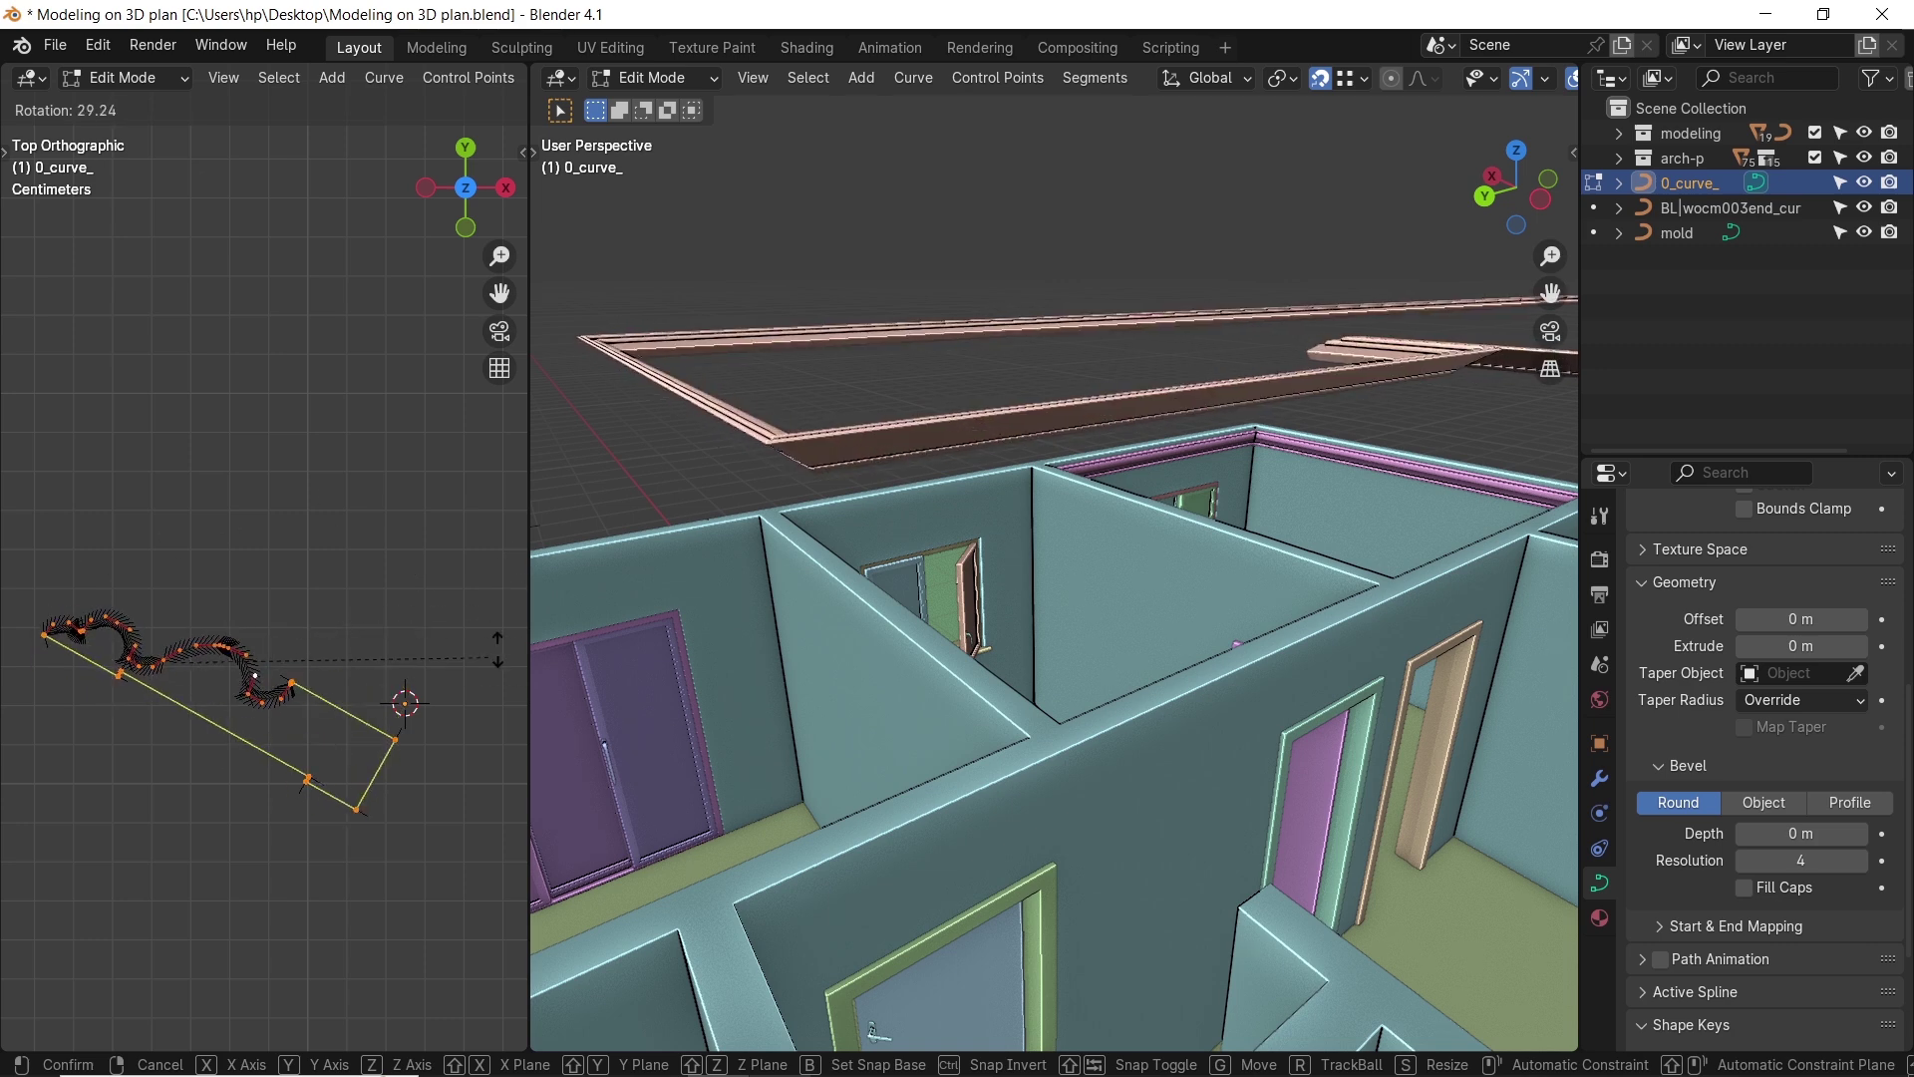
right_click(499, 194)
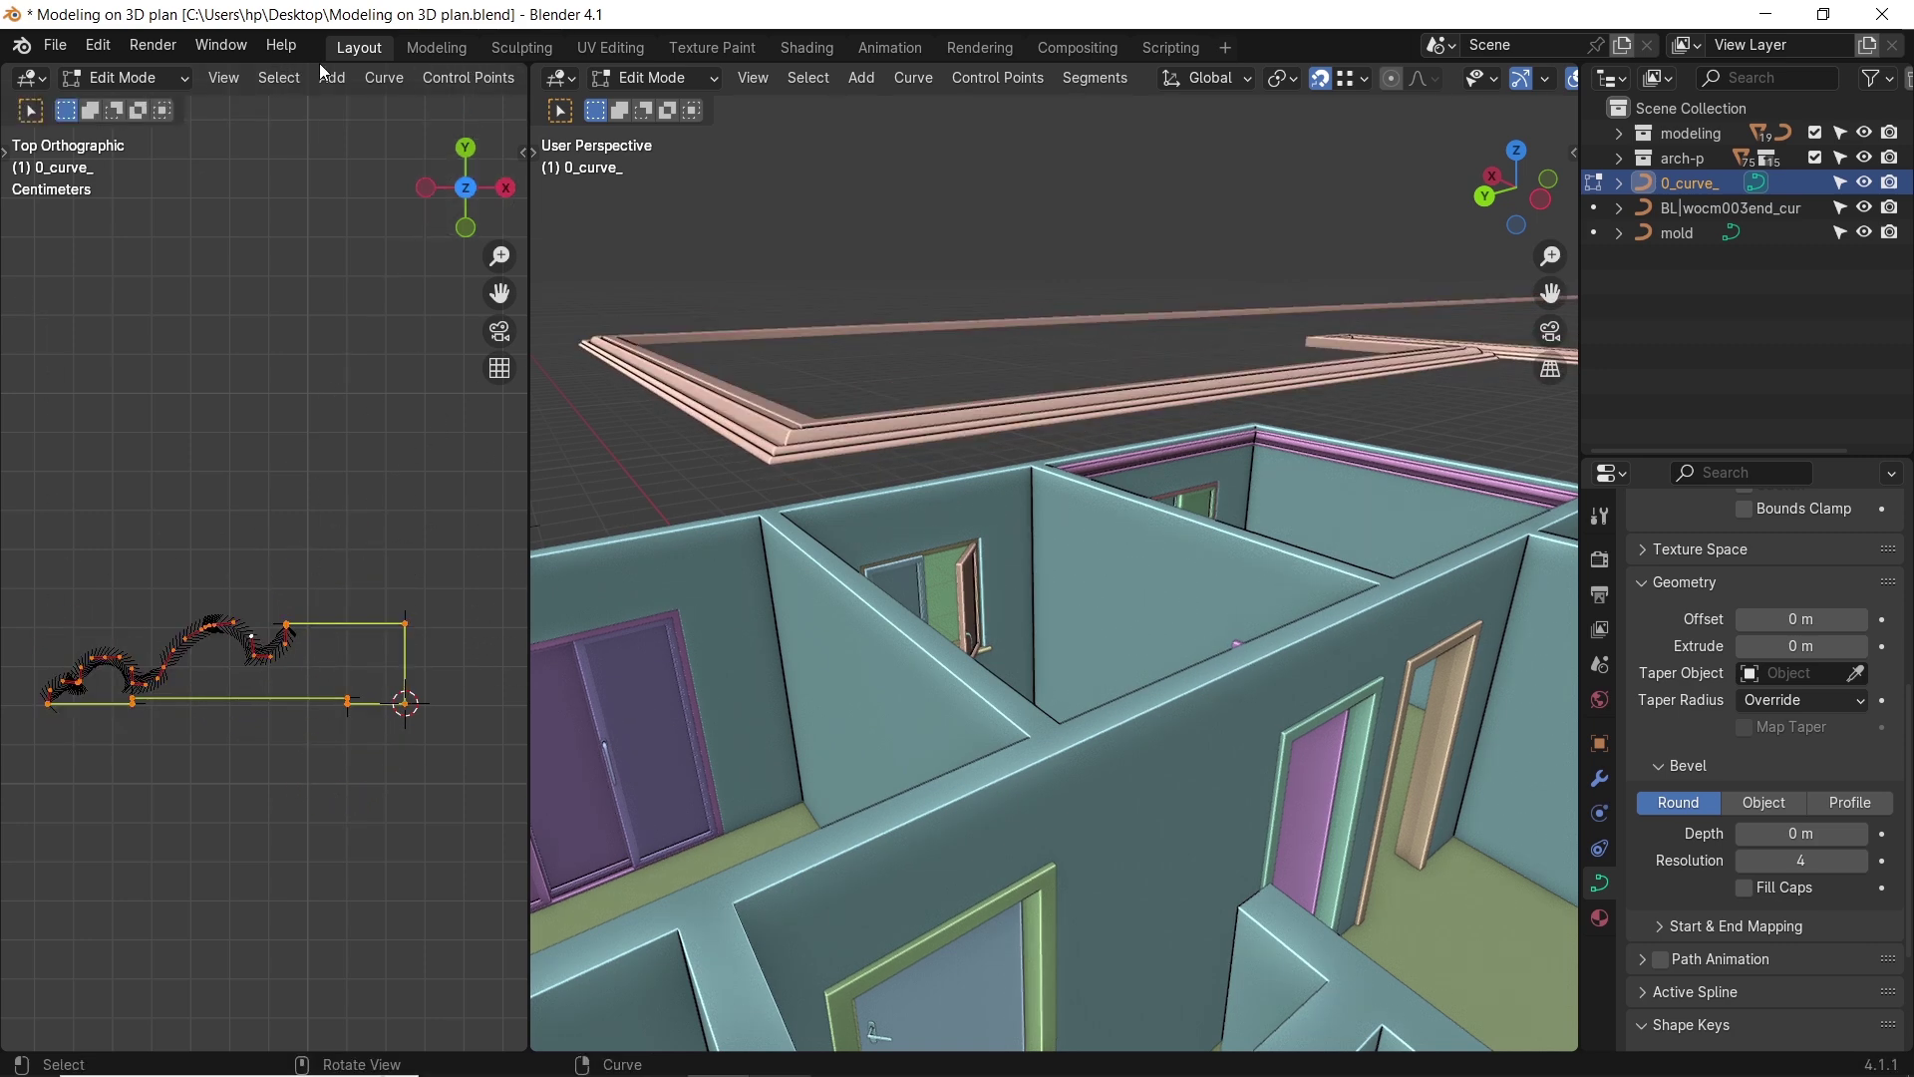
Turn off snapping and set the transform pivot point to the 3D Cursor.
scroll(101, 80, "down", 5)
left_click(388, 80)
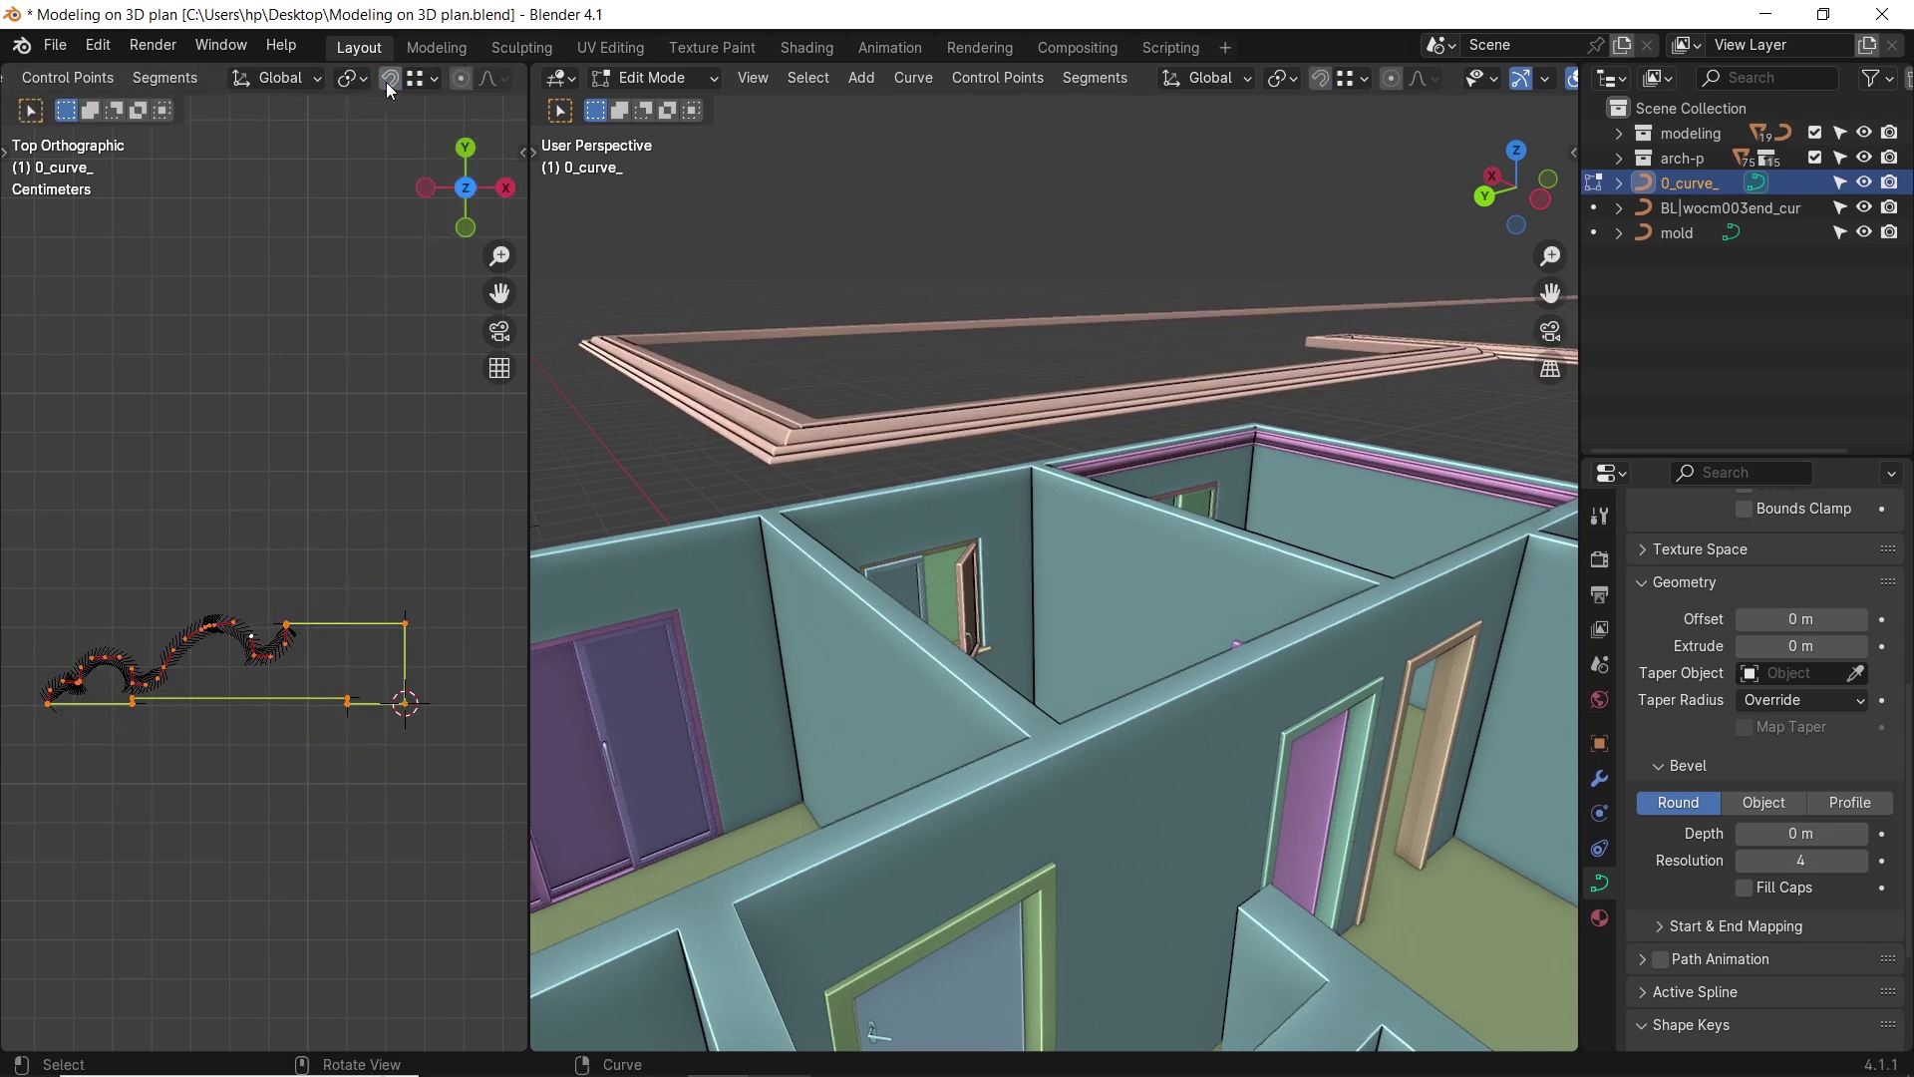
left_click(351, 78)
left_click(407, 167)
Rotate all the profile's control points by -90° around the 3D cursor in top view.
key("r")
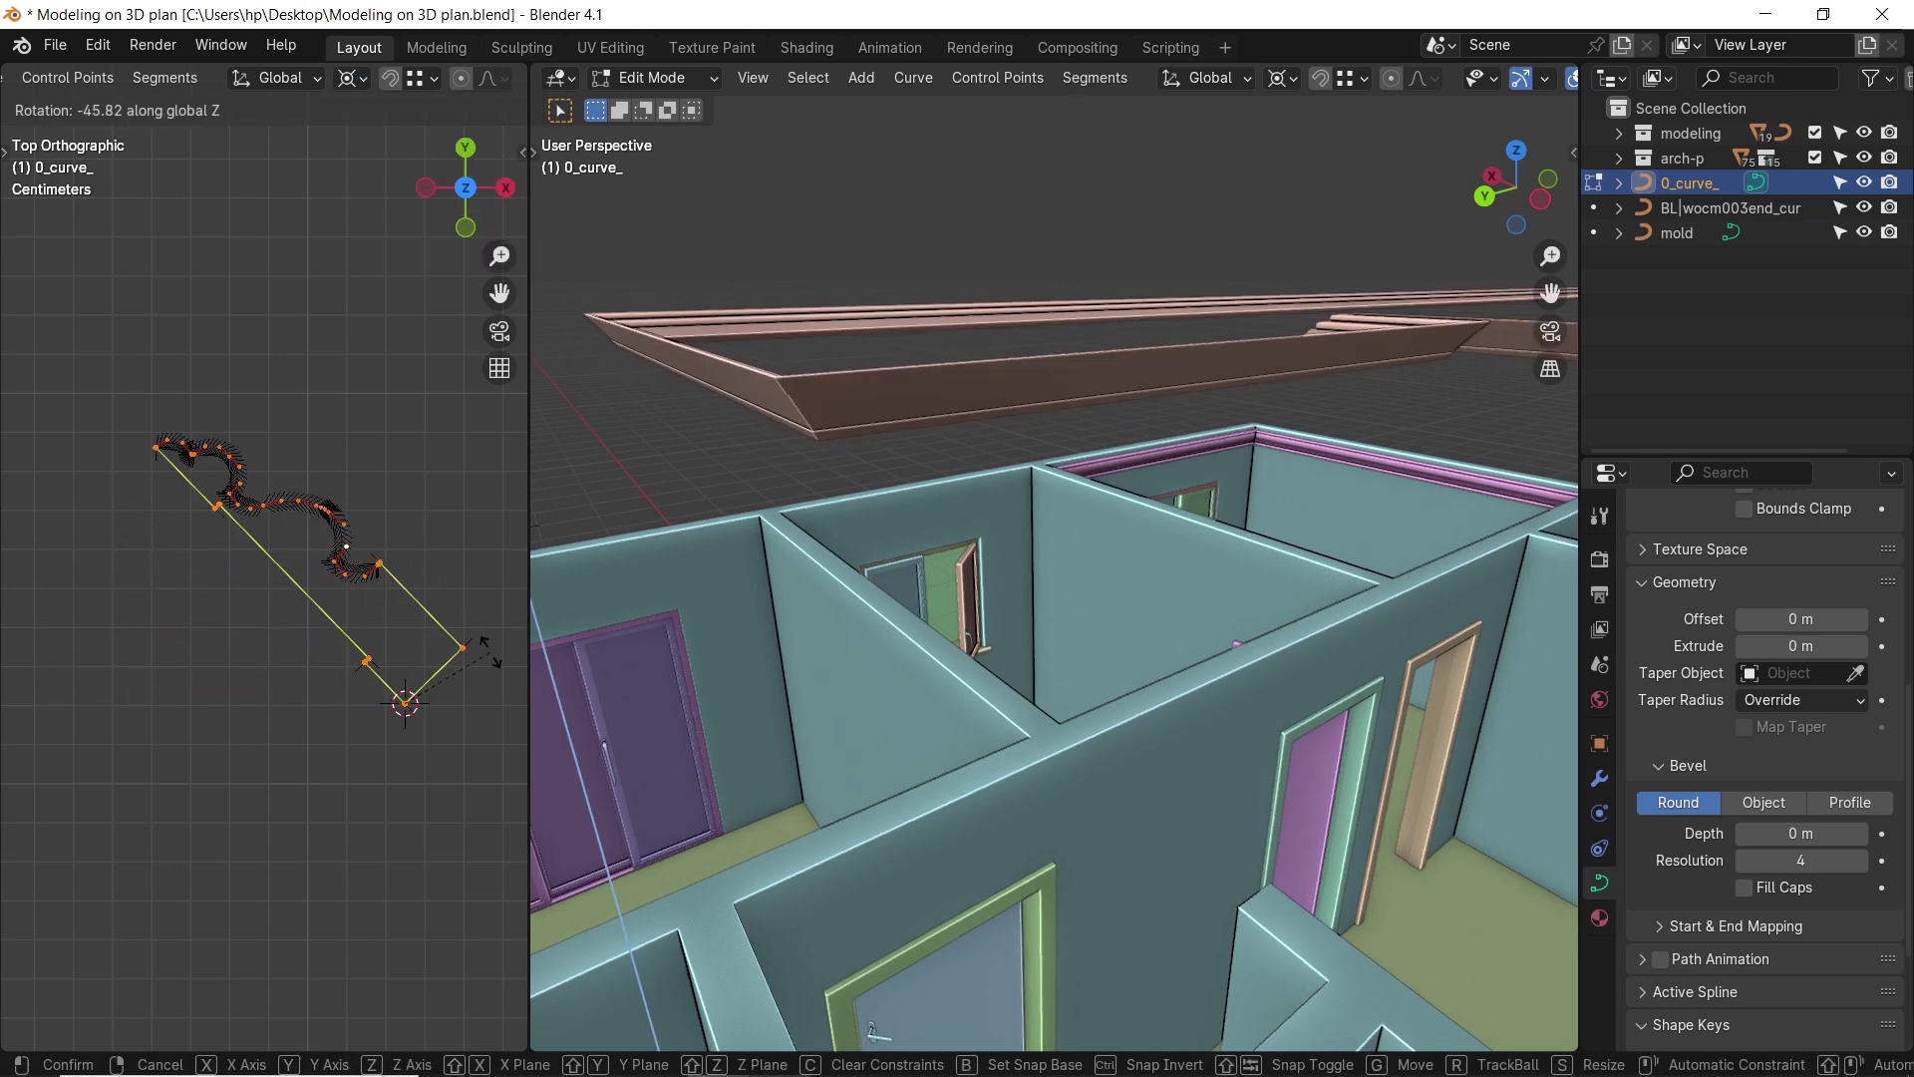
key("9")
key("0")
key("minus")
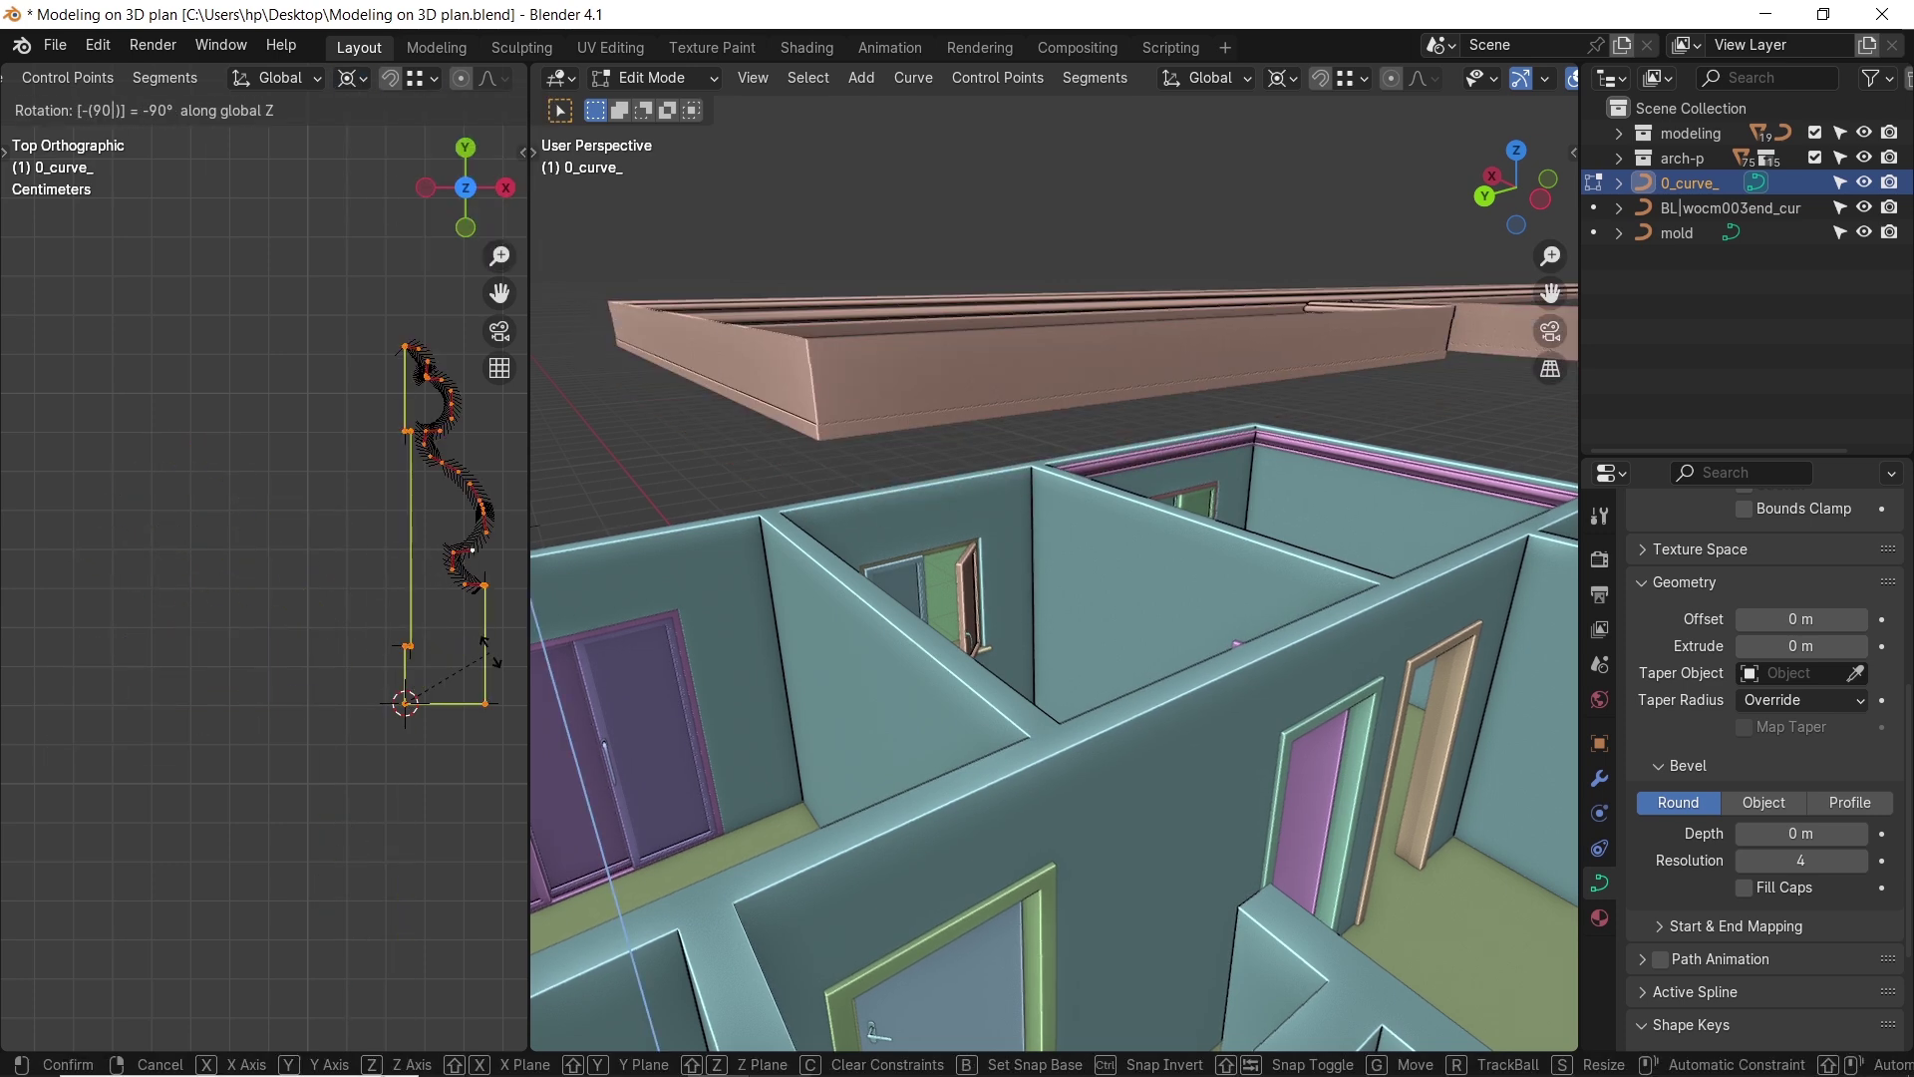
key("Return")
mouse_move(947, 459)
middle_mouse_down()
mouse_move(872, 479)
mouse_move(936, 454)
middle_mouse_up()
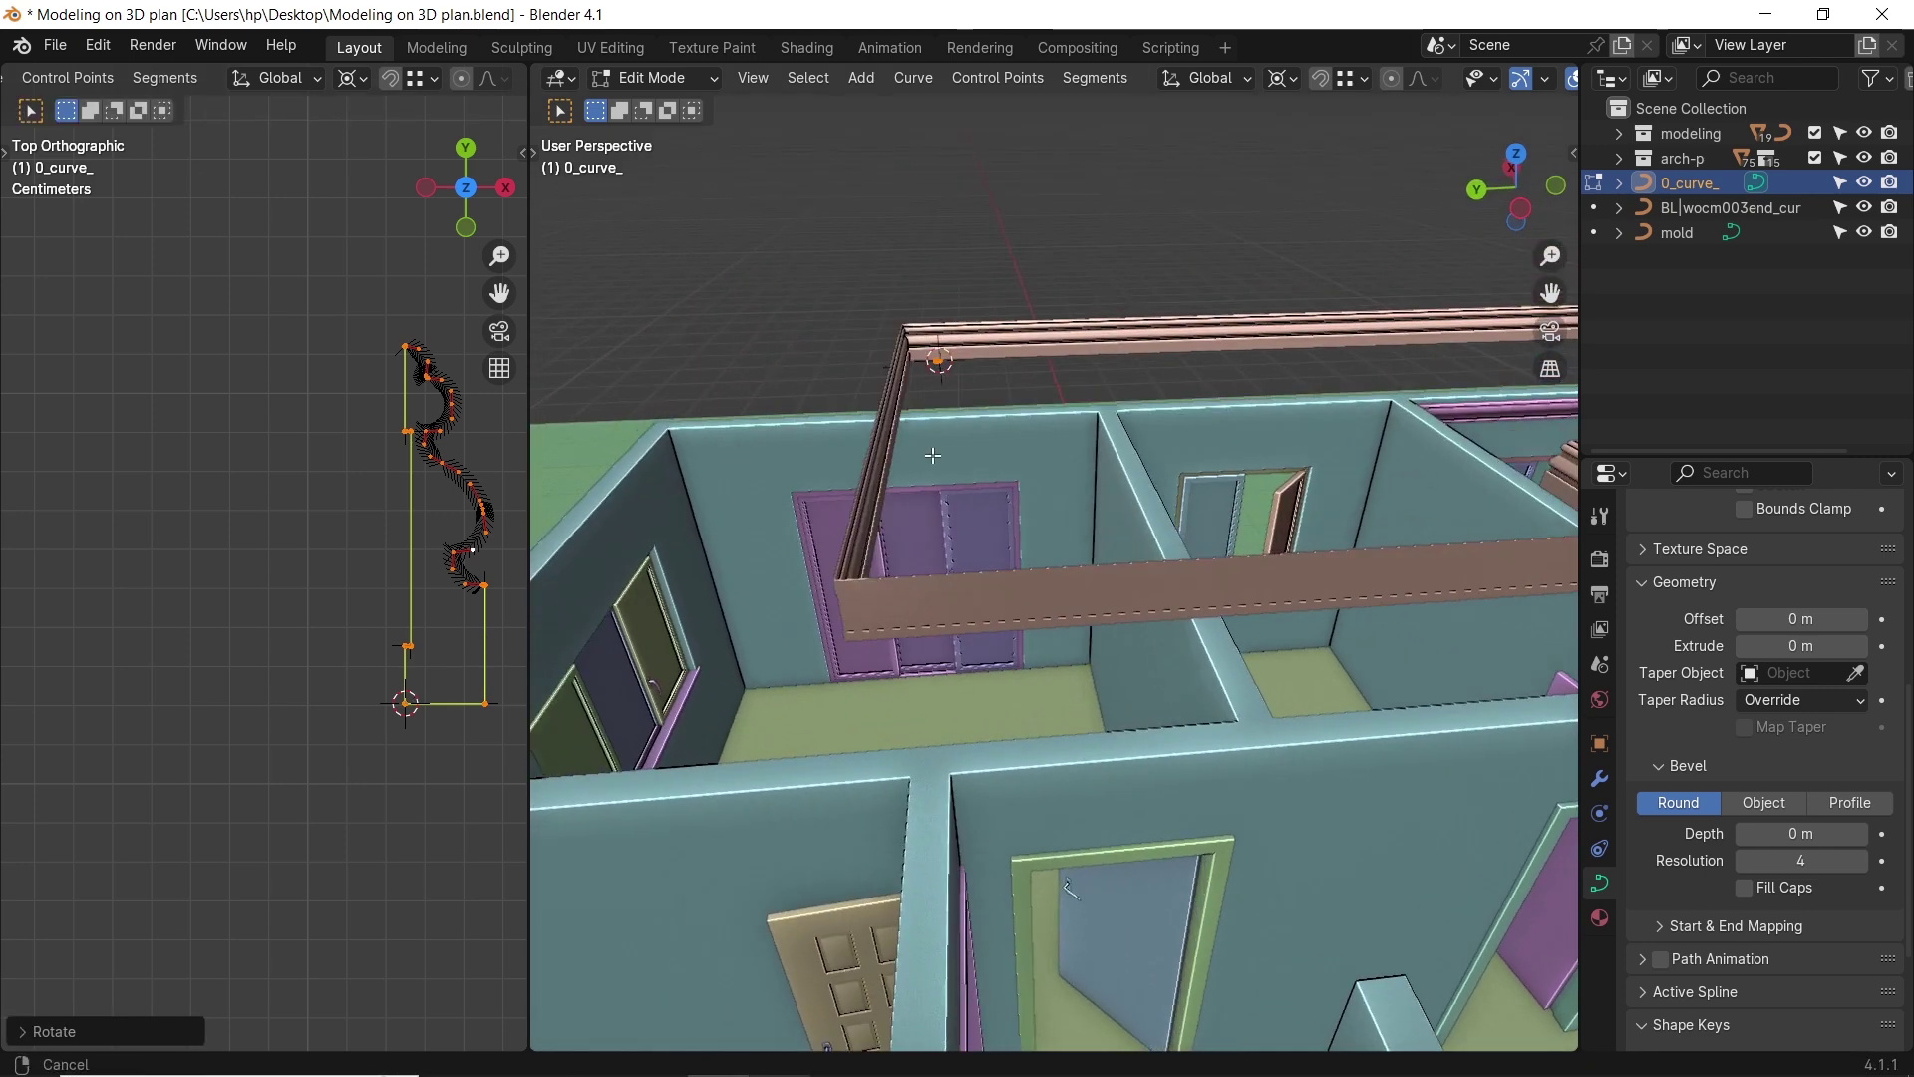
scroll(941, 457, "up", 2)
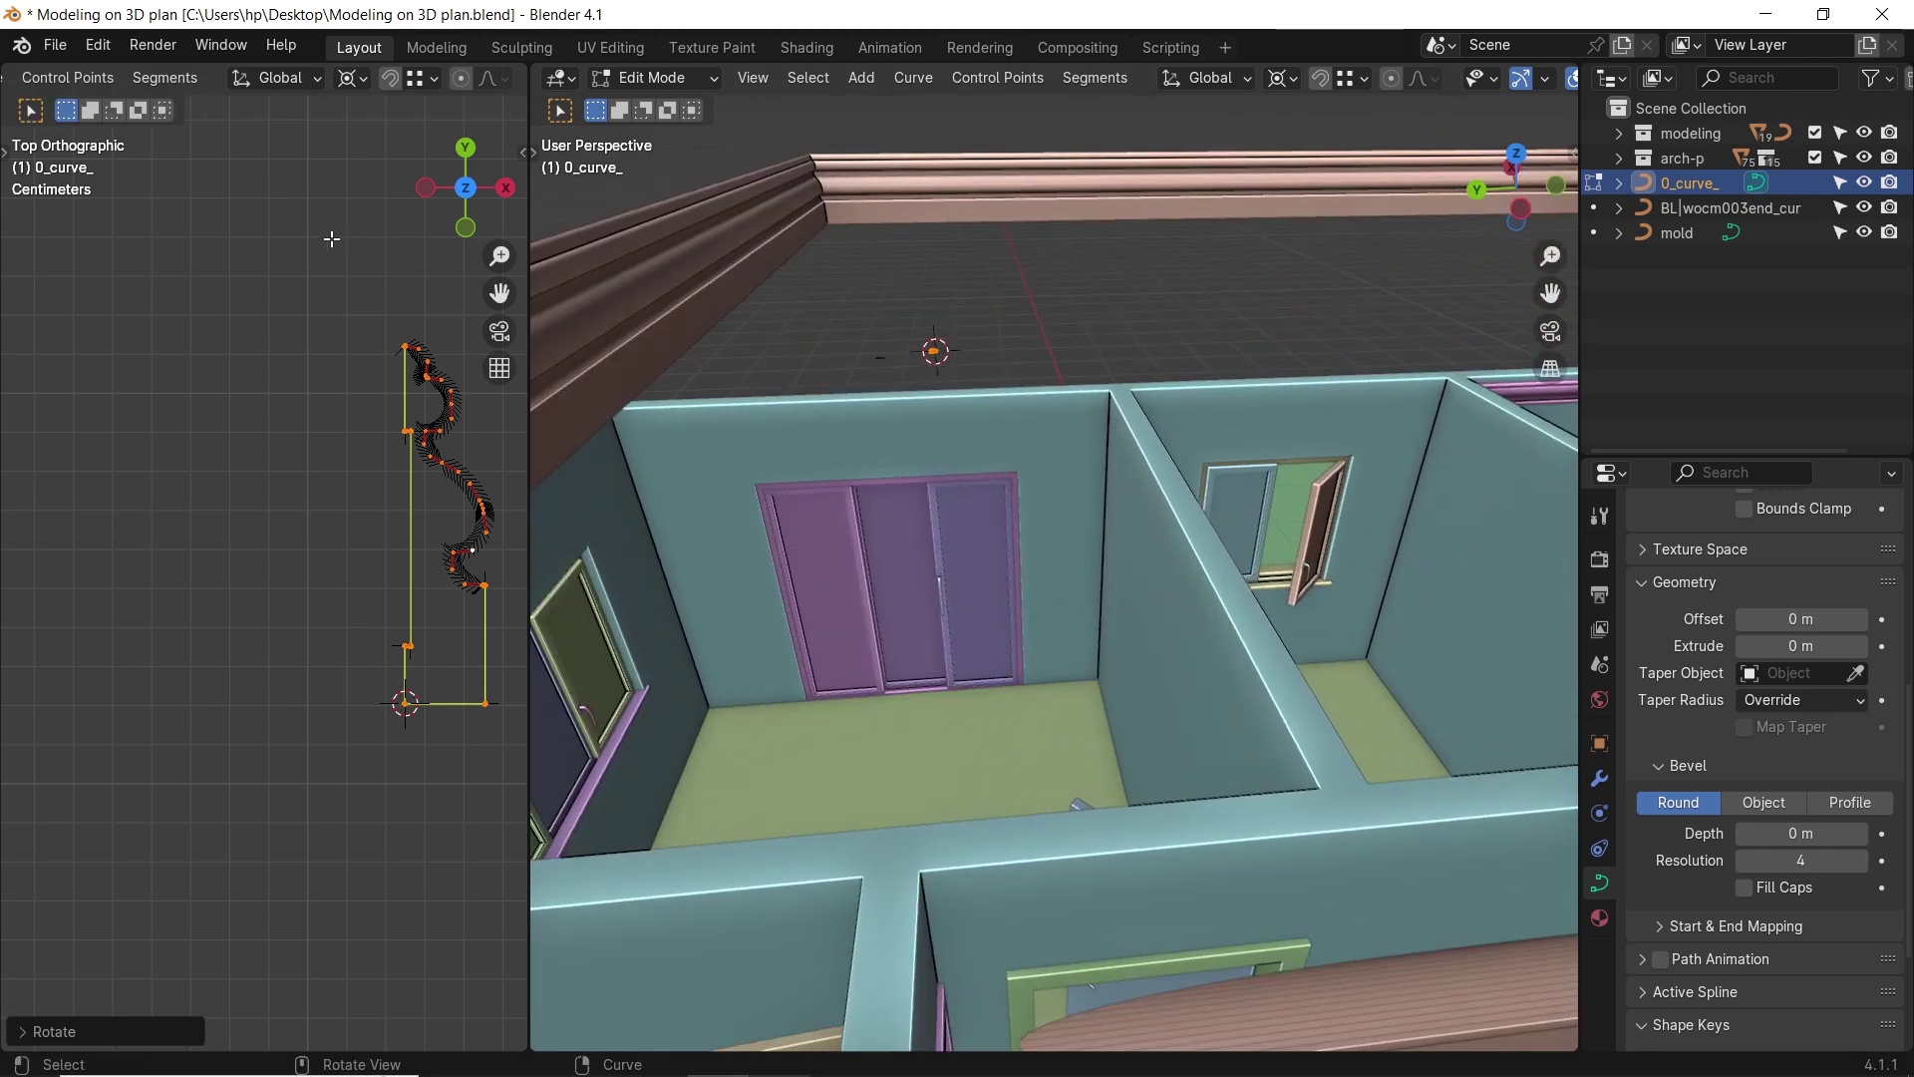
Mirror the profile's control points along global Y and return to Object Mode.
scroll(269, 81, "up", 5)
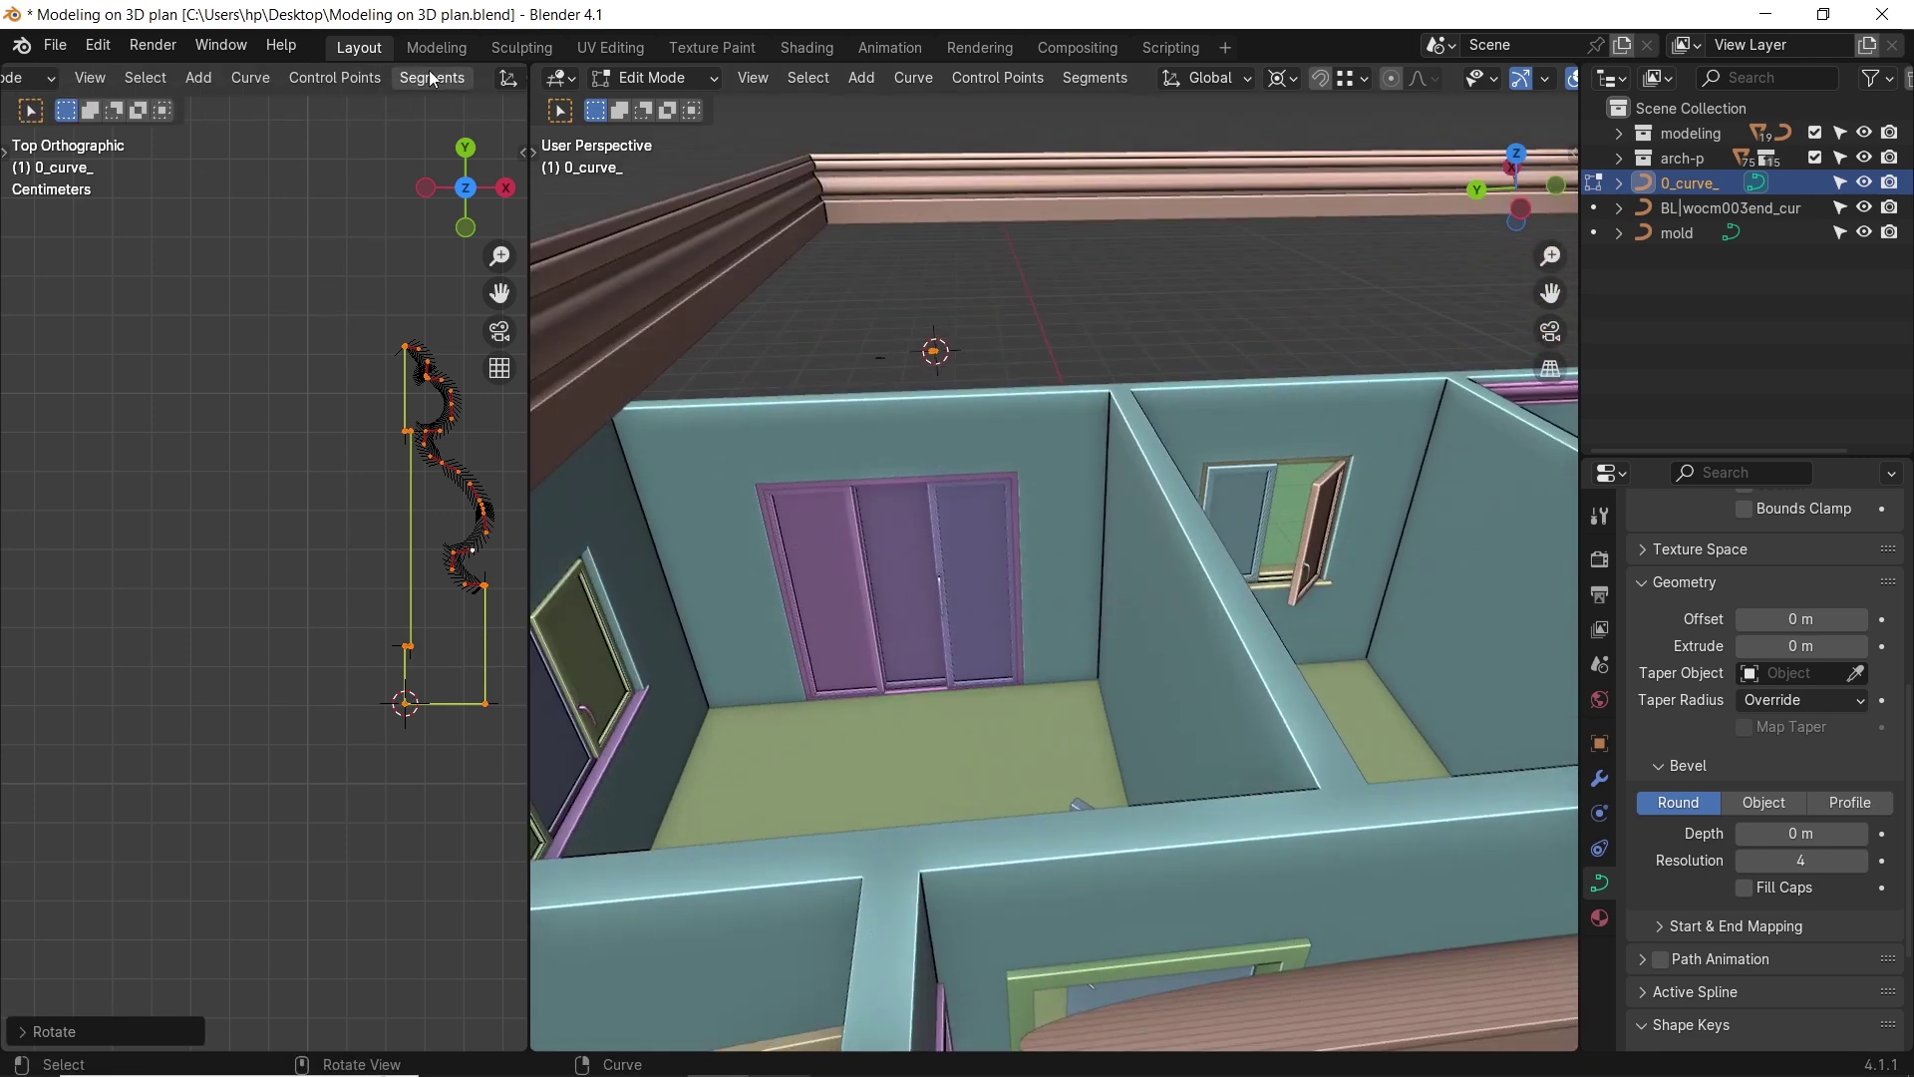
left_click(250, 78)
mouse_move(296, 134)
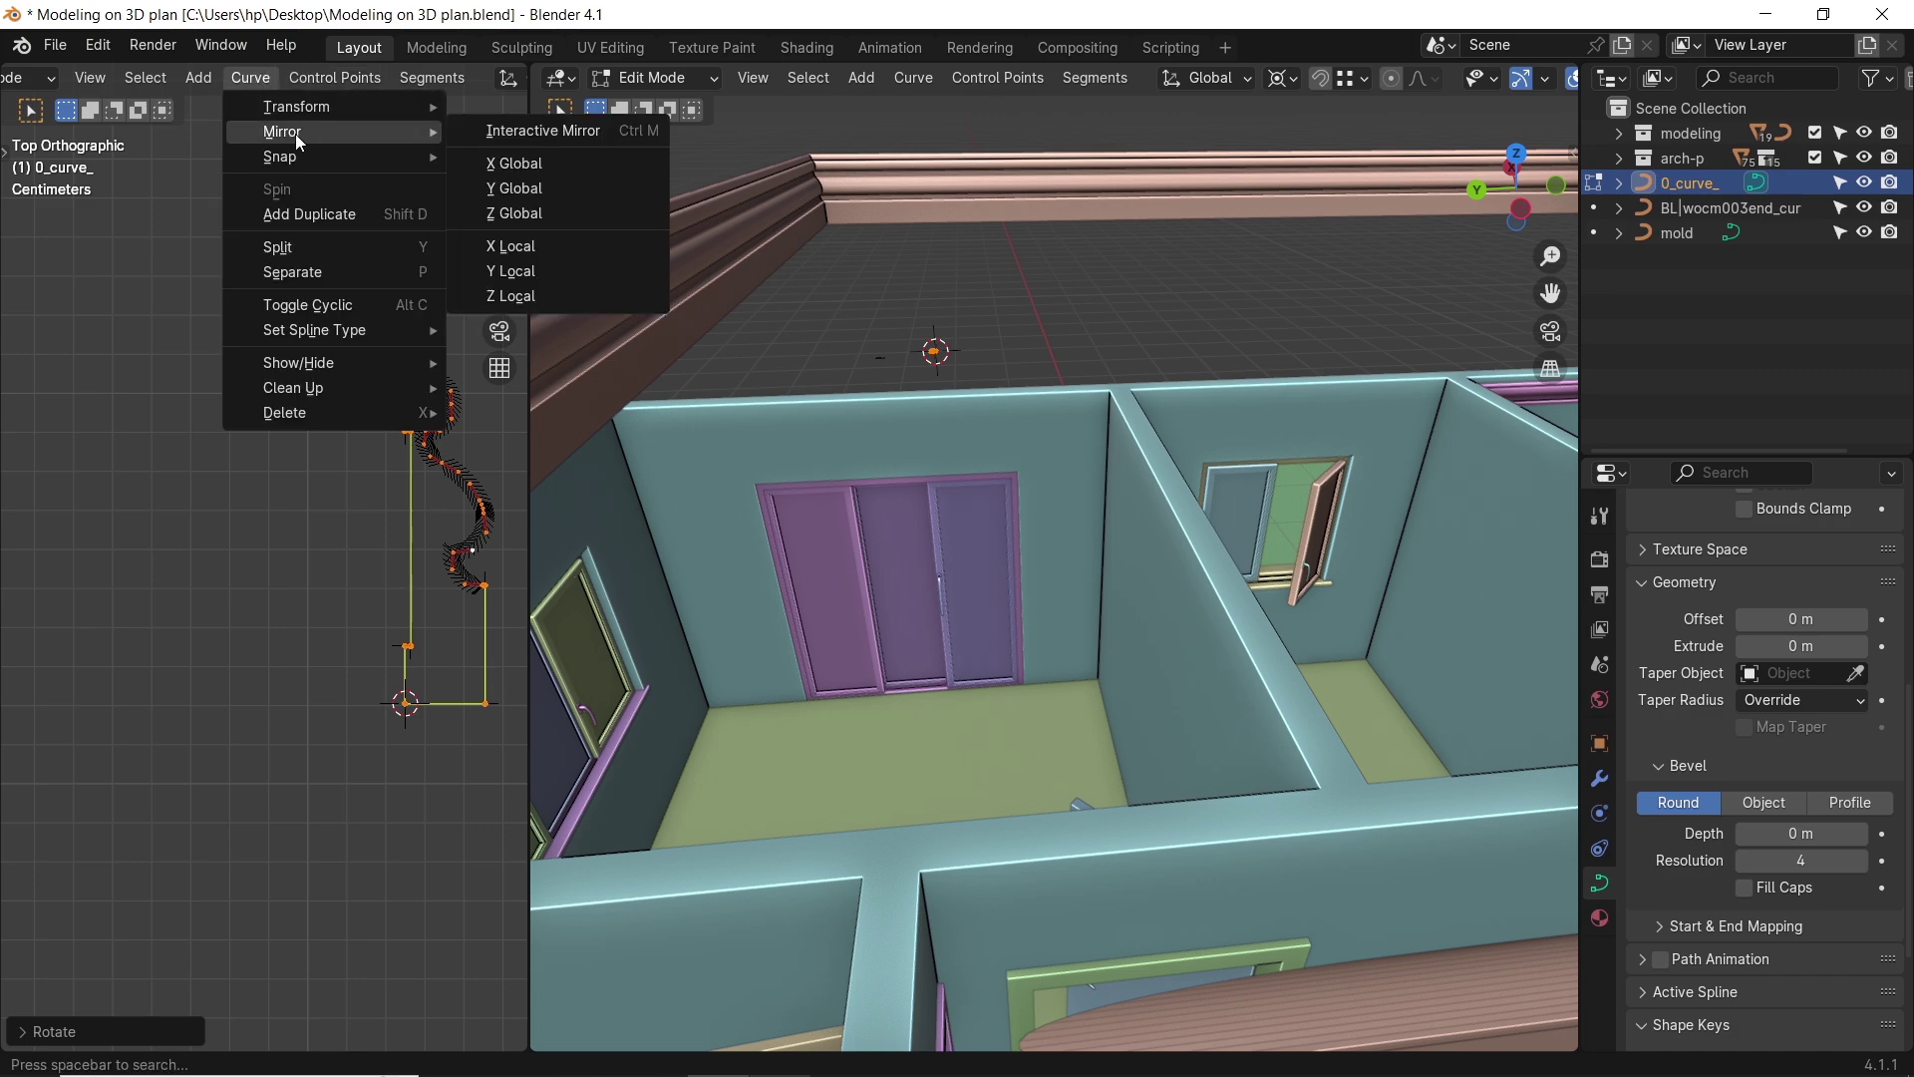
left_click(513, 188)
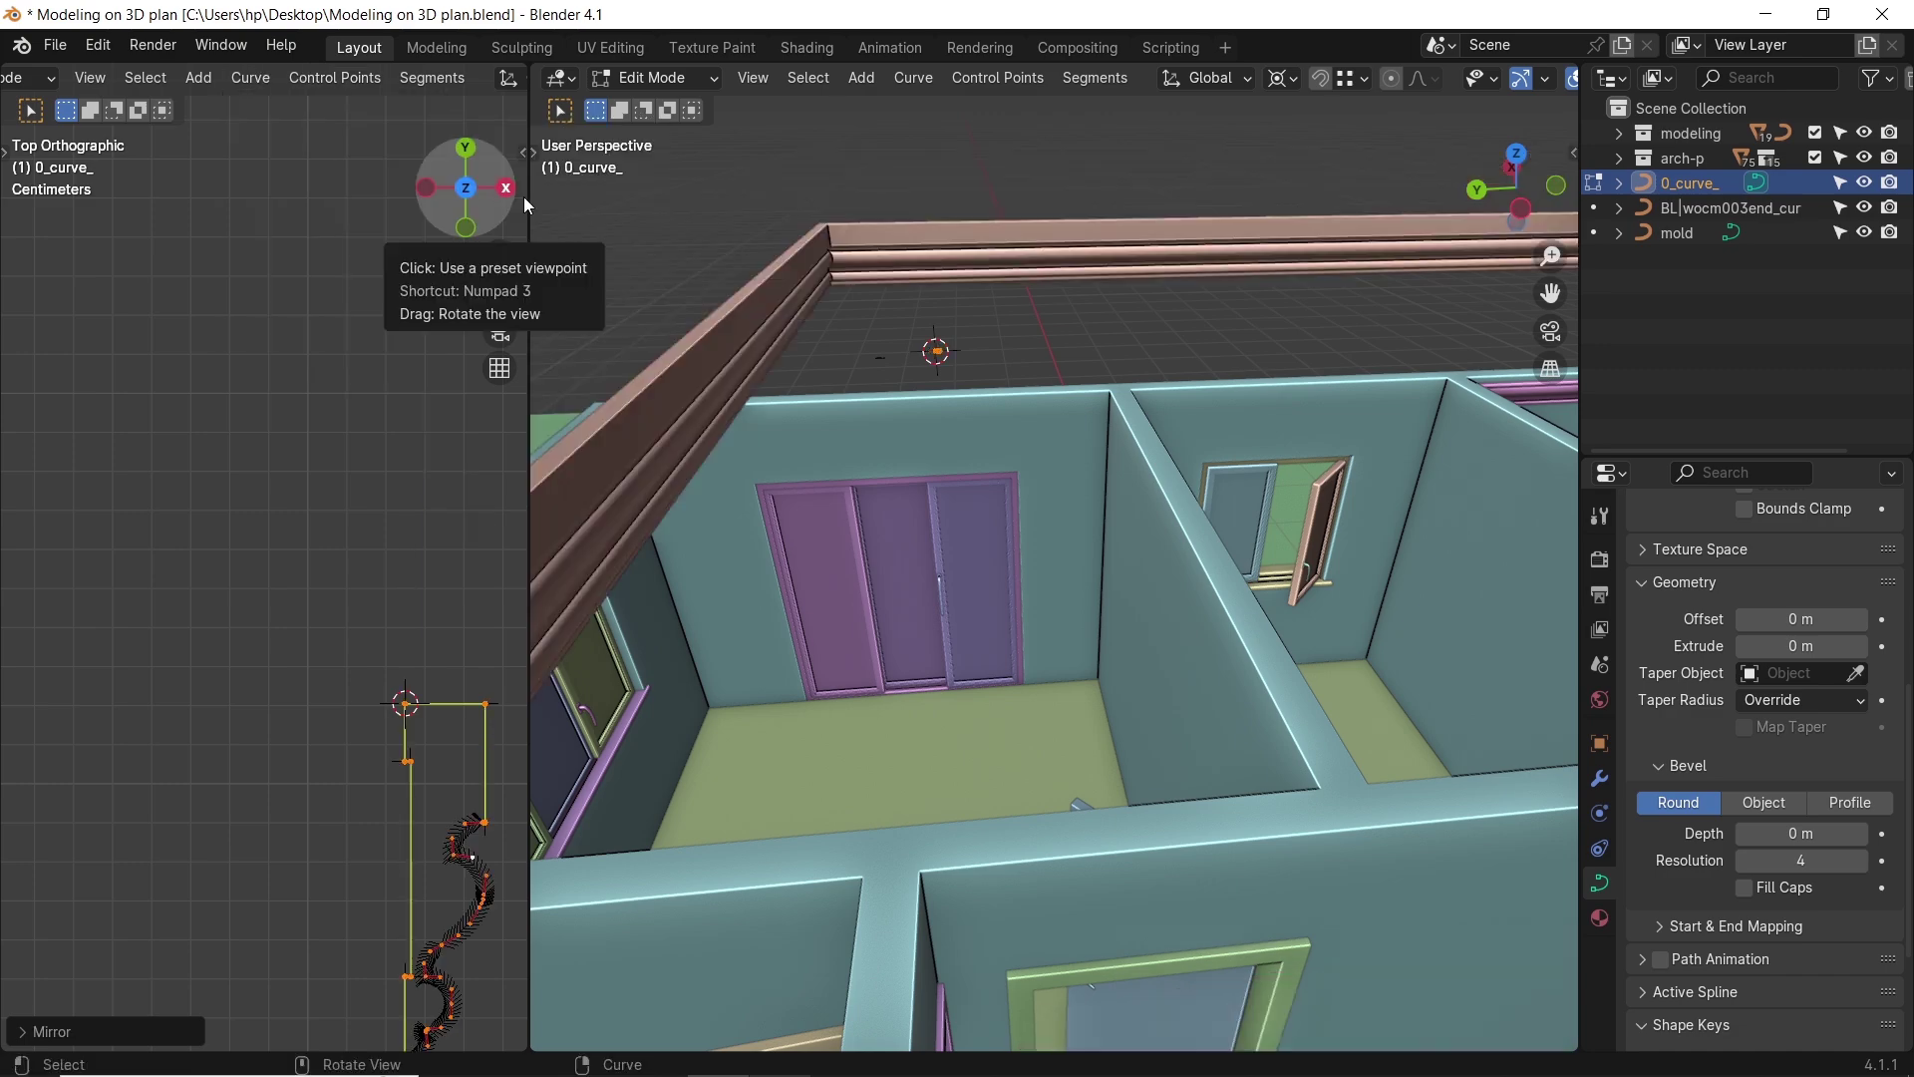
middle_click_drag(638, 239, 1079, 301)
key("Tab")
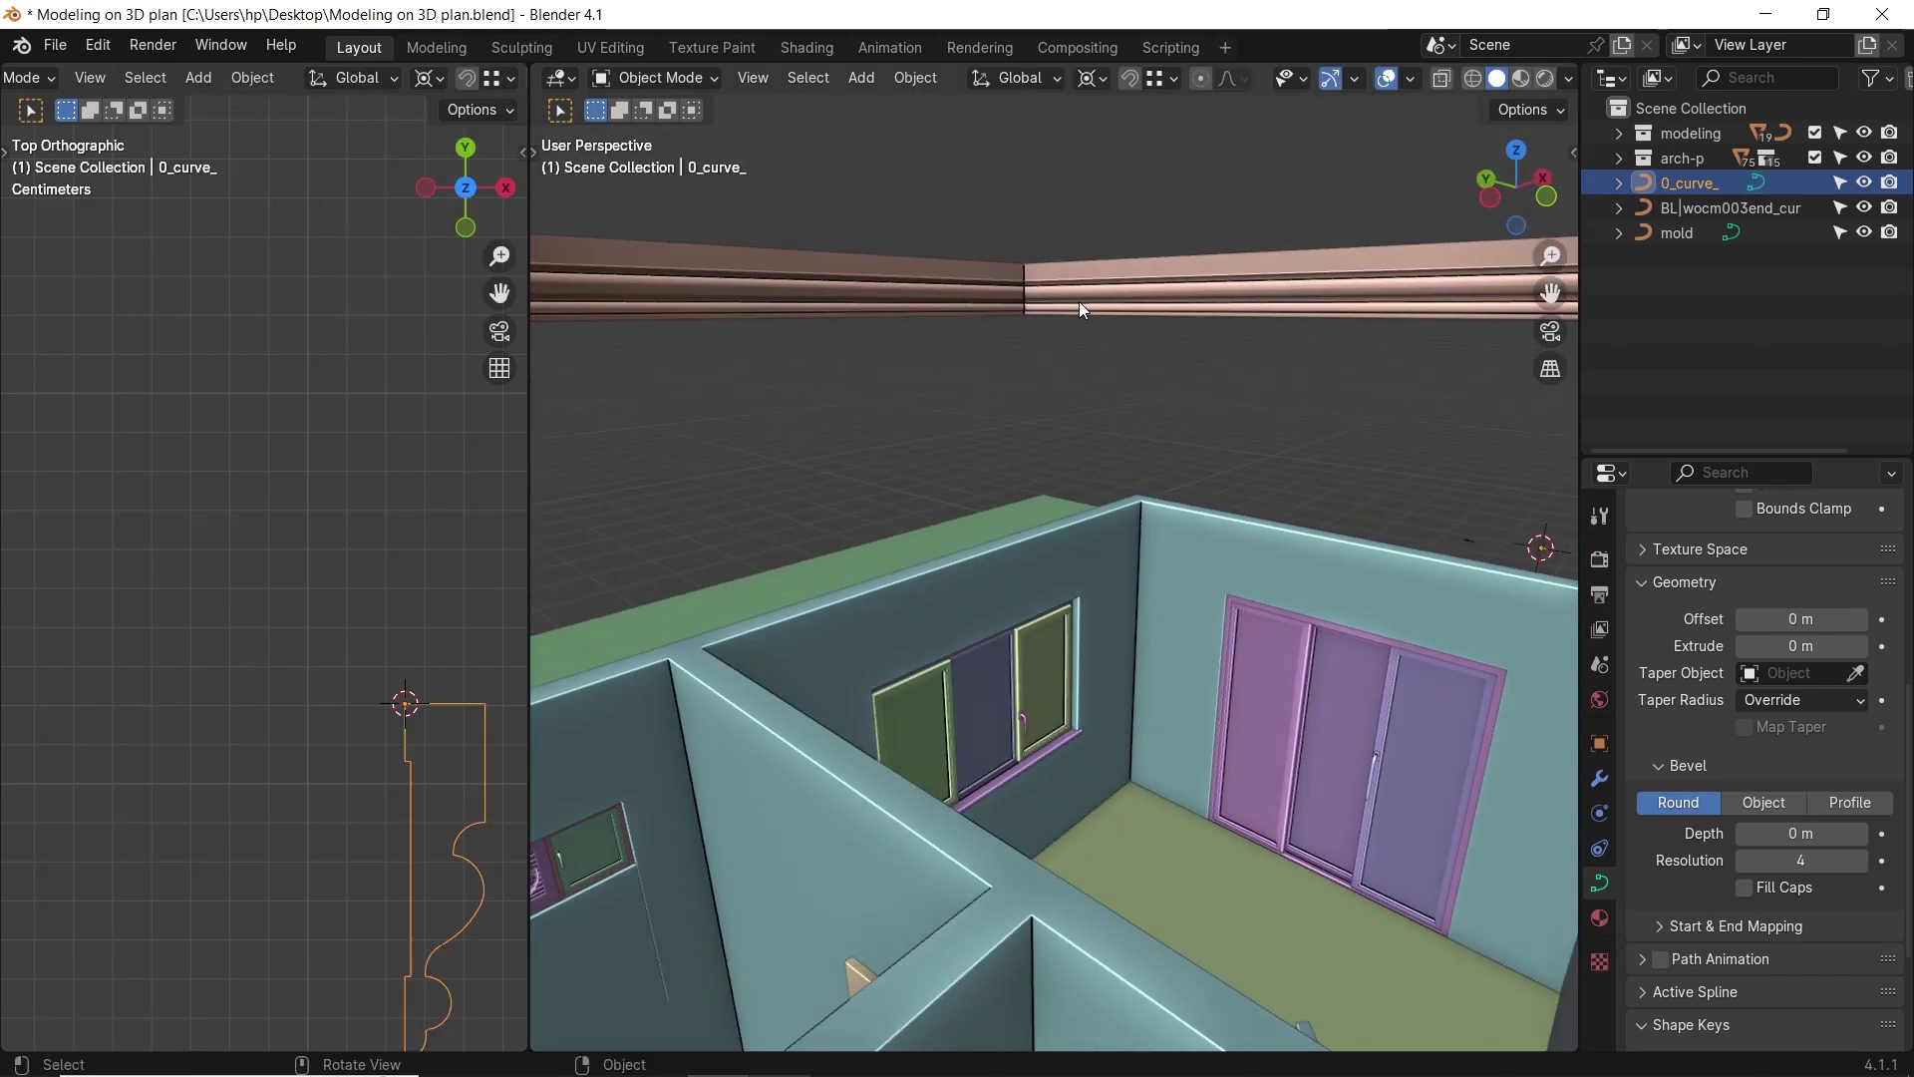
Select the hallway molding and lower it along Z until it sits against the upper edge of the hallway walls.
left_click(1079, 301)
middle_click_drag(1103, 453, 1071, 117)
key("g")
key("z")
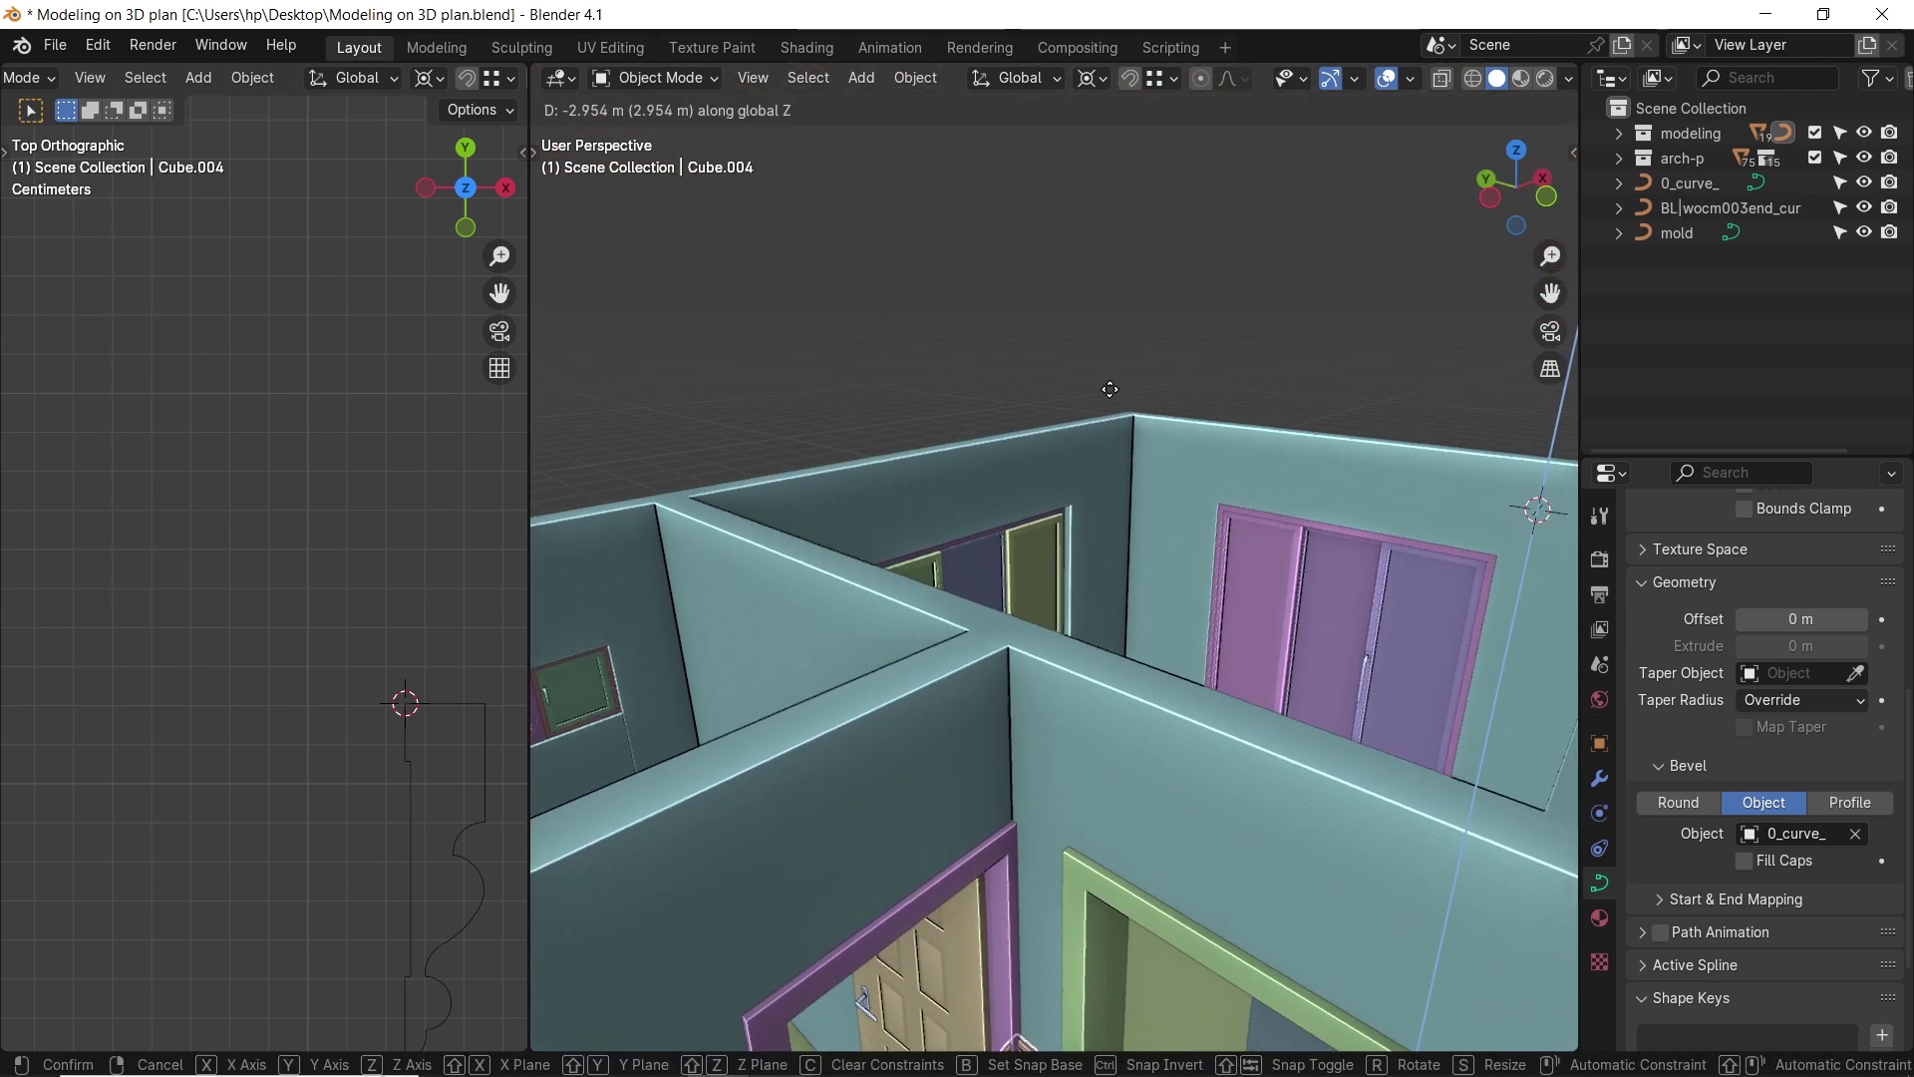
left_click(1115, 281)
middle_click_drag(1115, 282, 1061, 427)
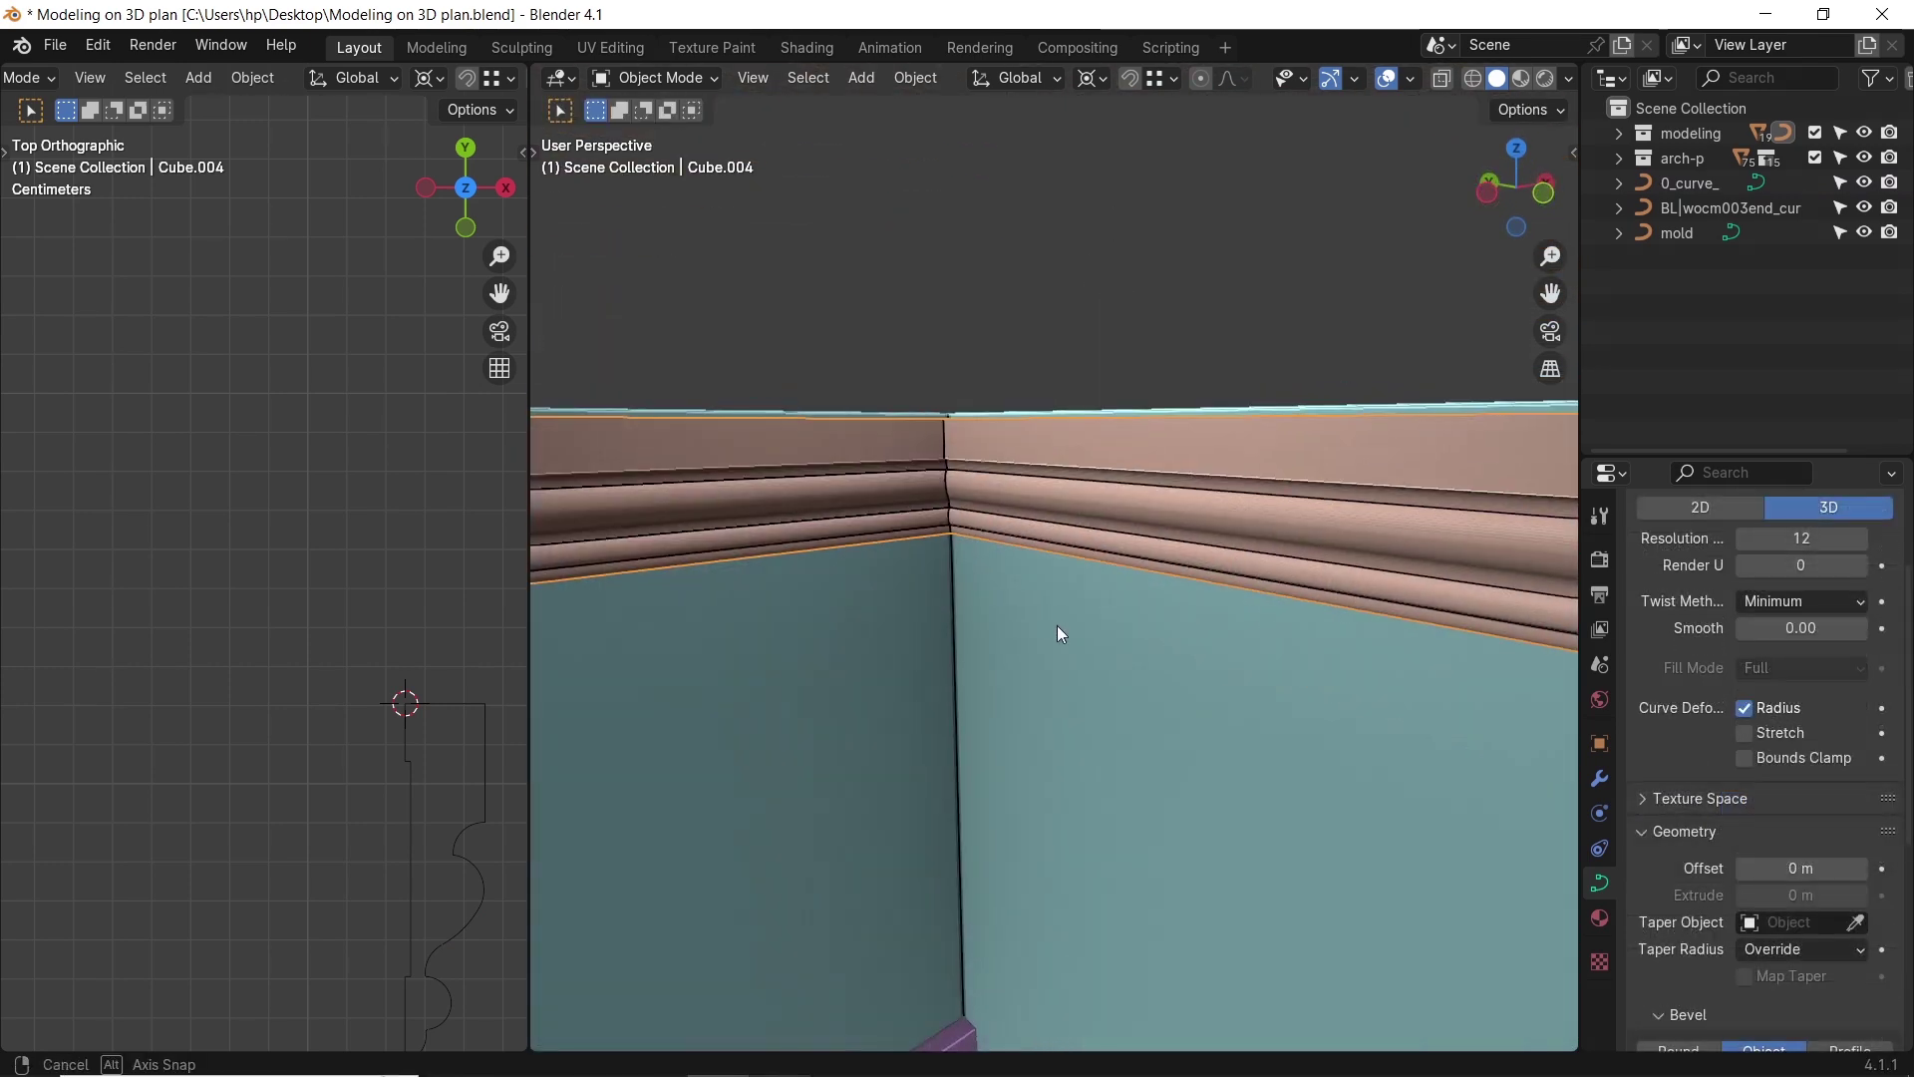
mouse_move(1060, 636)
middle_mouse_down()
mouse_move(983, 633)
mouse_move(1068, 634)
middle_mouse_up()
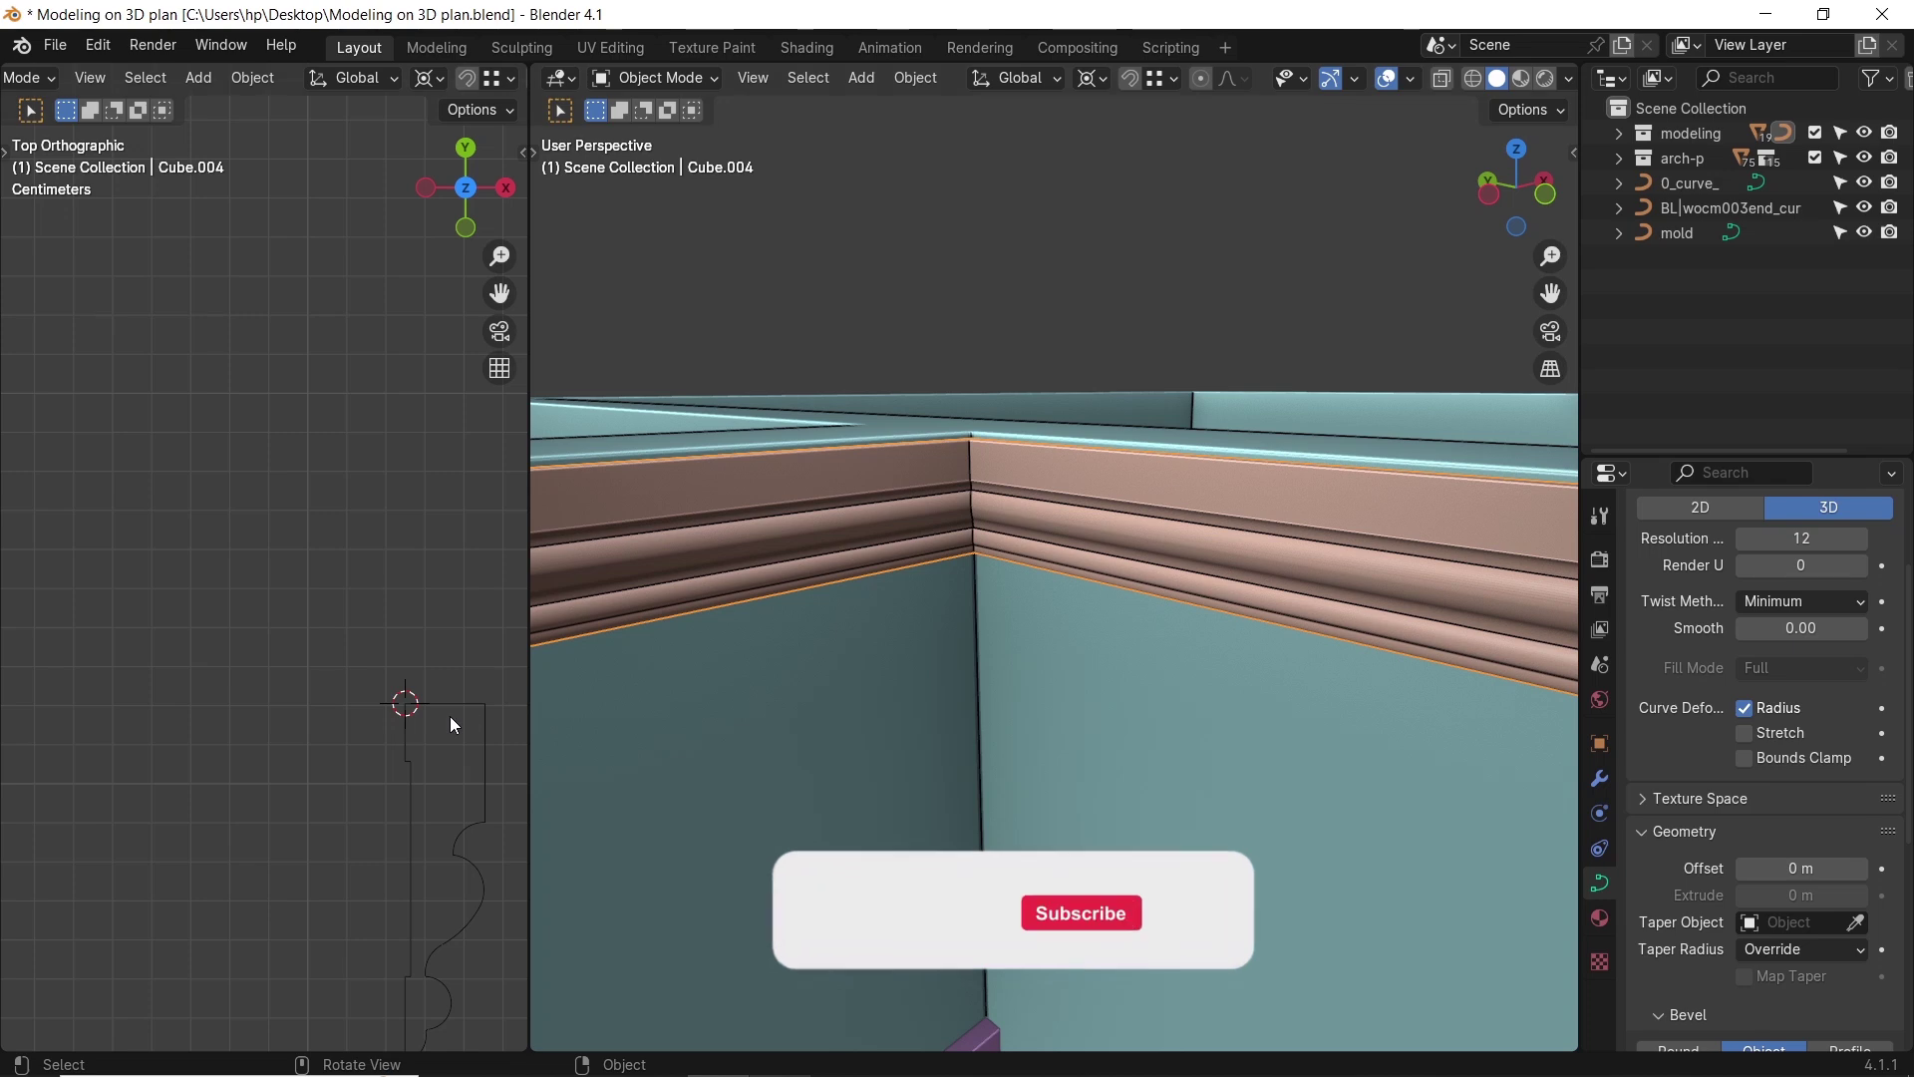
Scale the 0_curve_ profile up along X only, so the hallway molding projects further from the walls.
middle_click_drag(451, 716, 380, 469, "shift")
left_click(351, 578)
key("s")
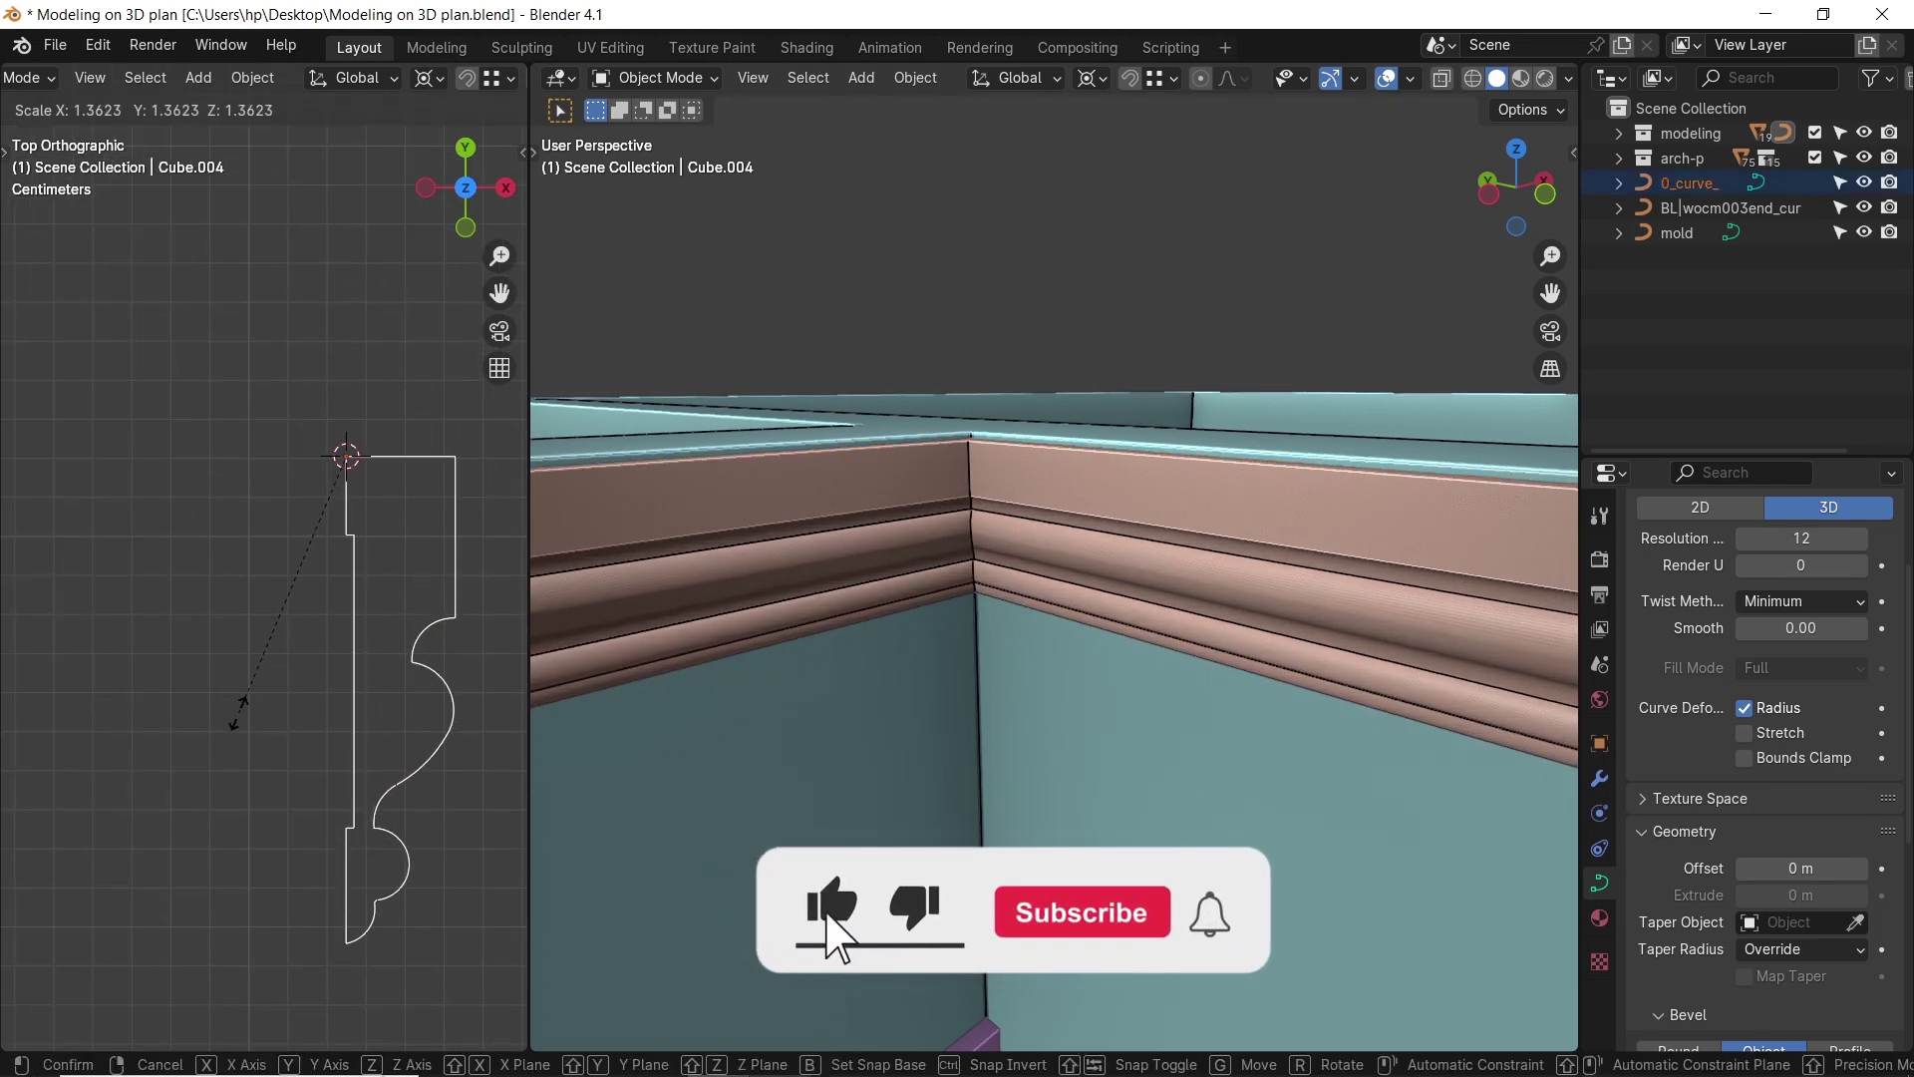
key("x")
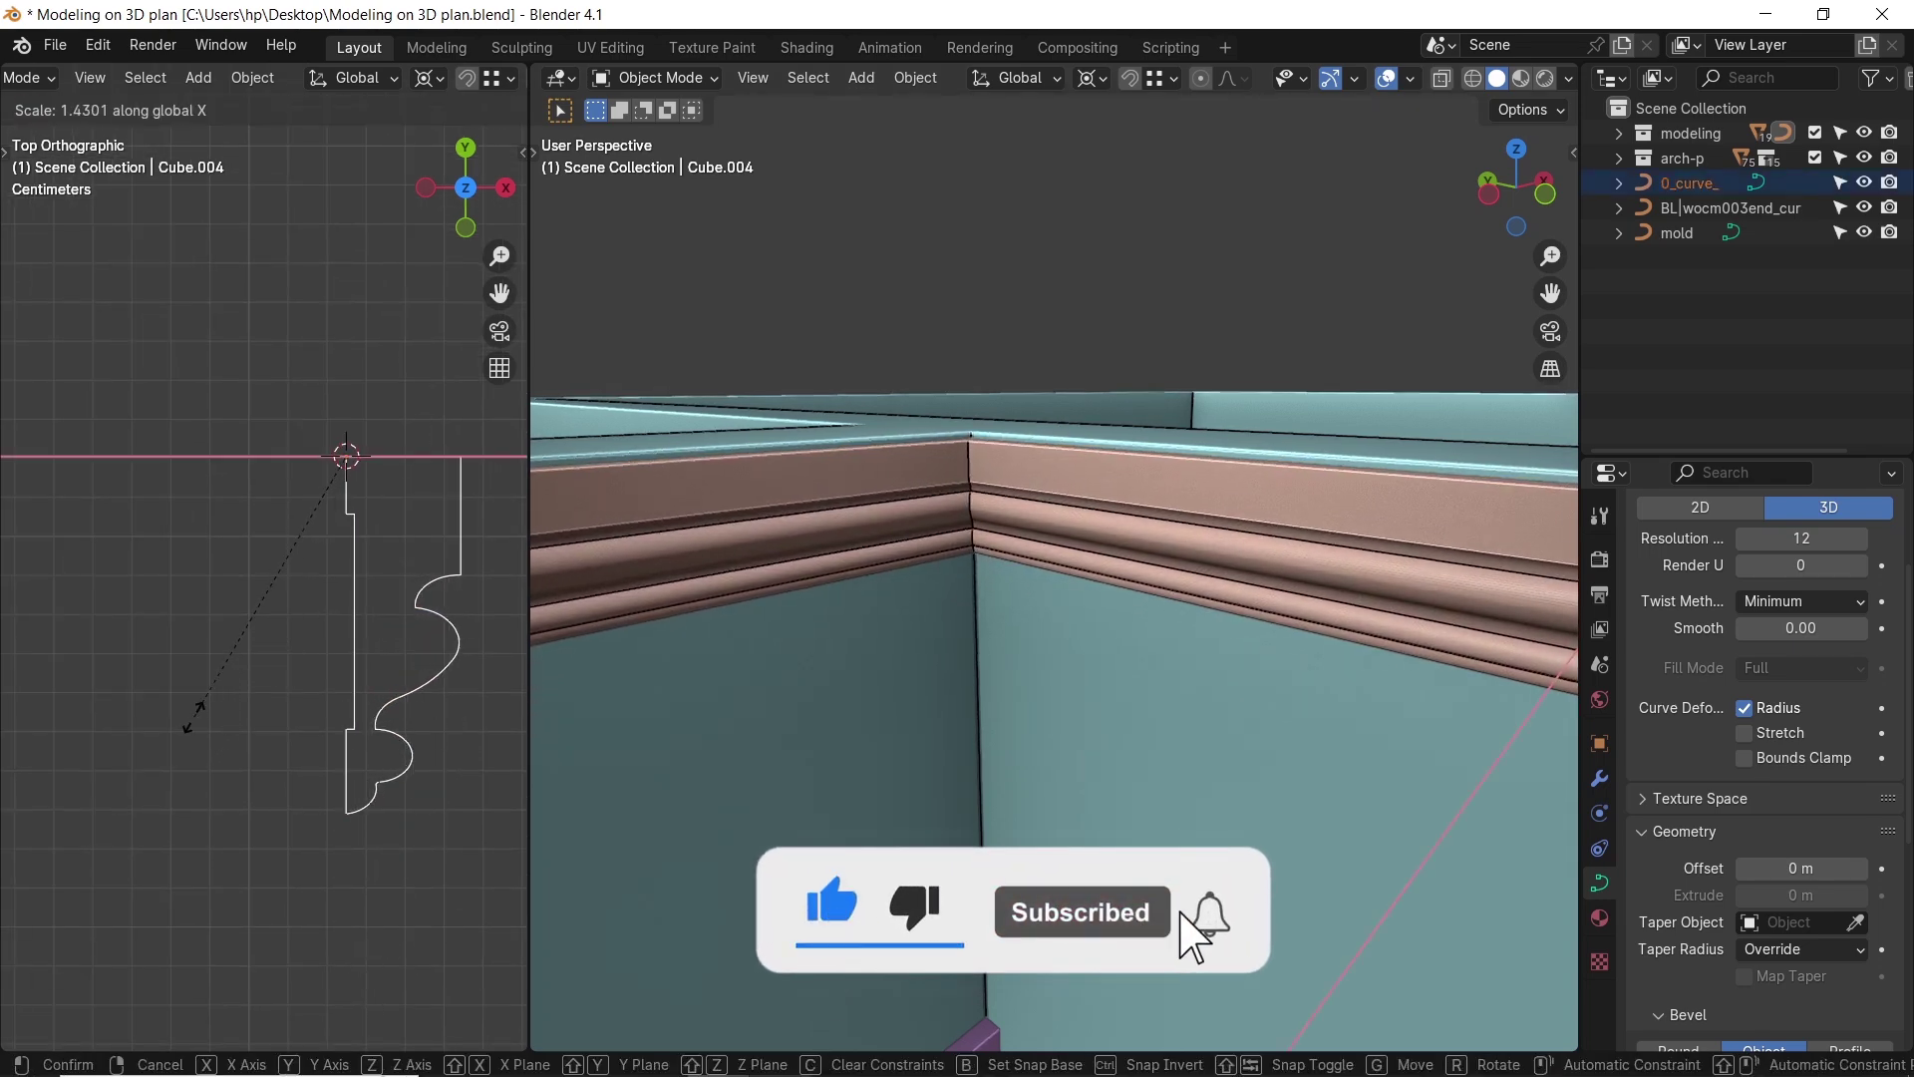
left_click(169, 754)
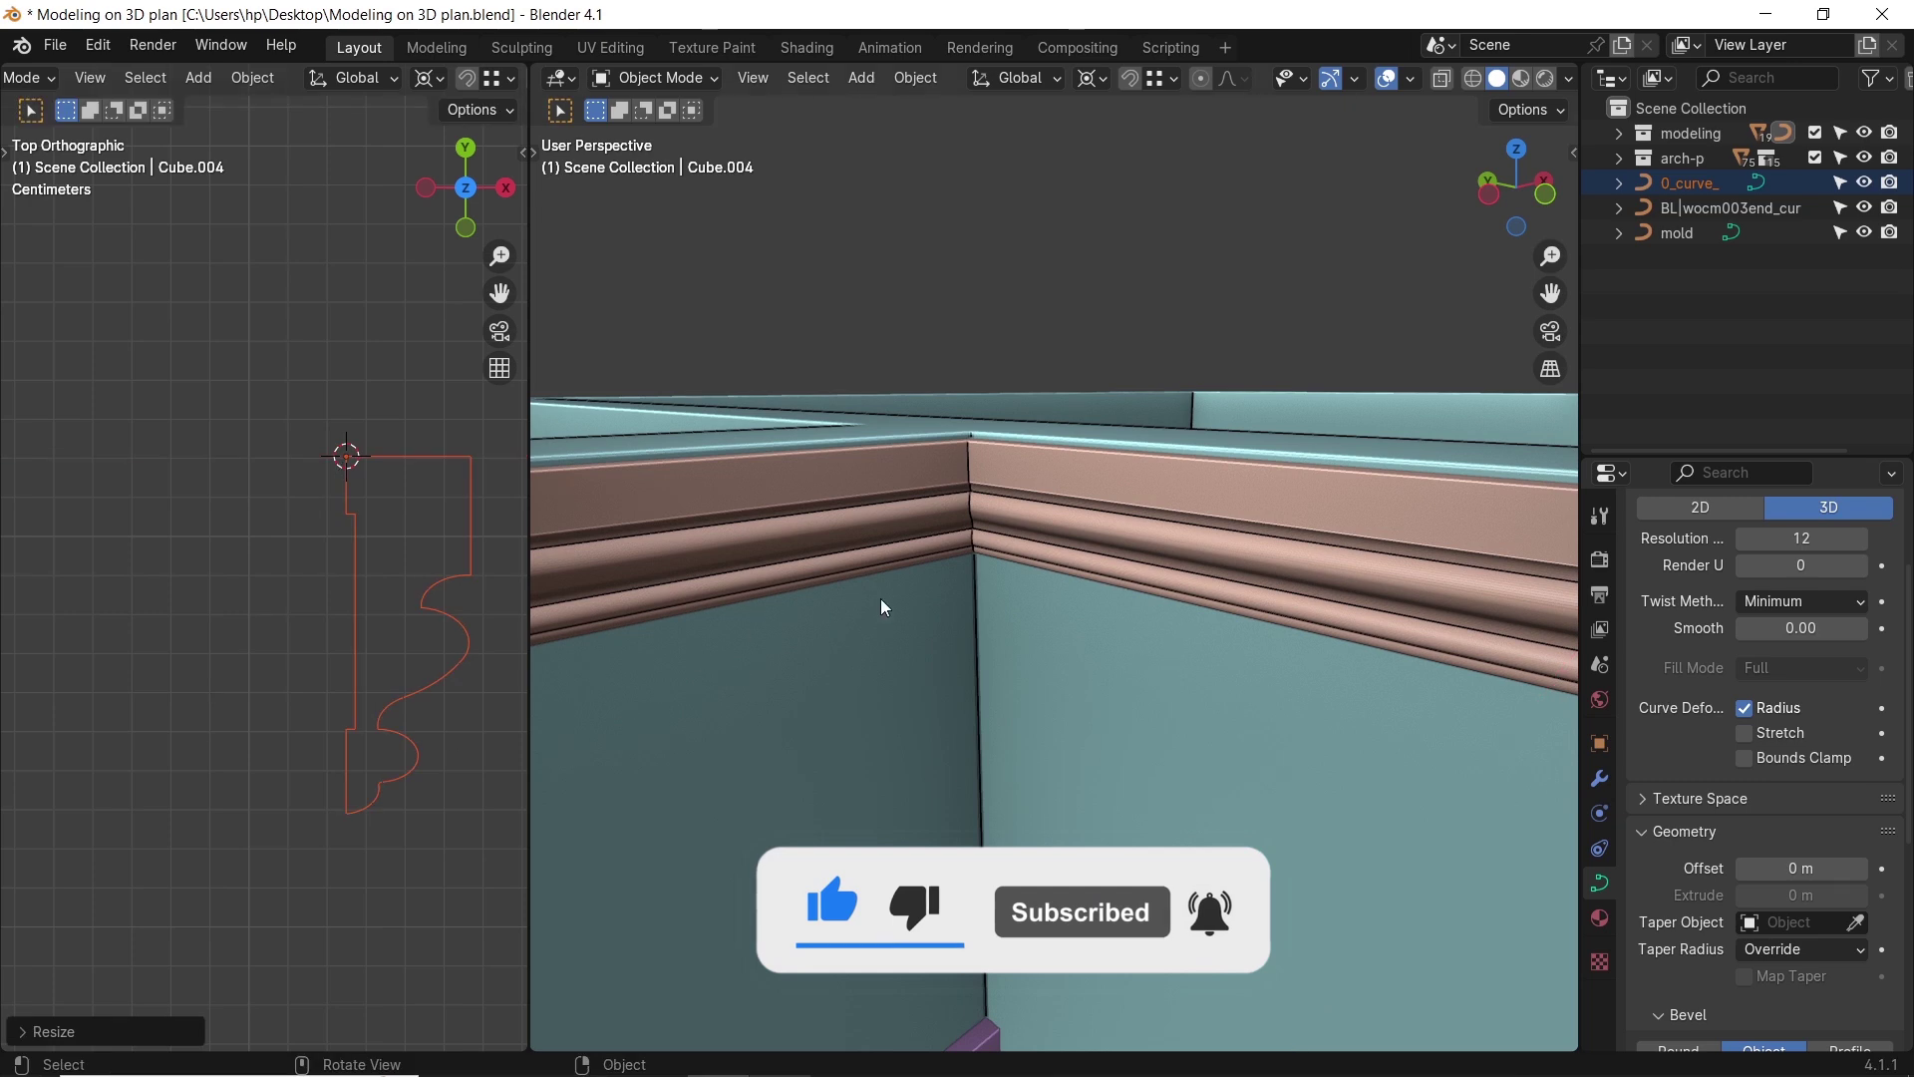